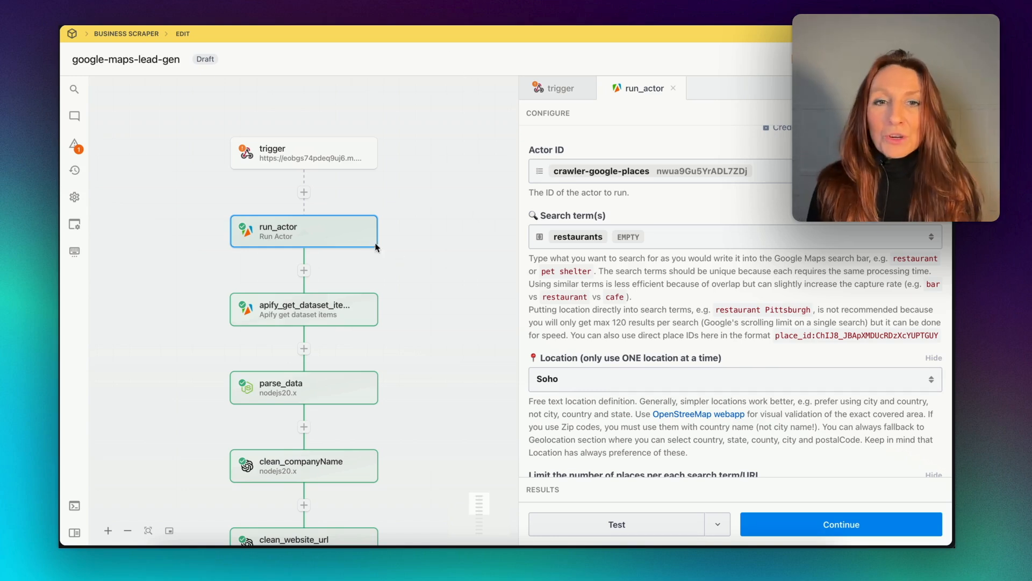
Review the run_actor settings of google-maps-lead-gen, from search terms and location through review limits, country and city to Google Maps URLs.
left_click(452, 57)
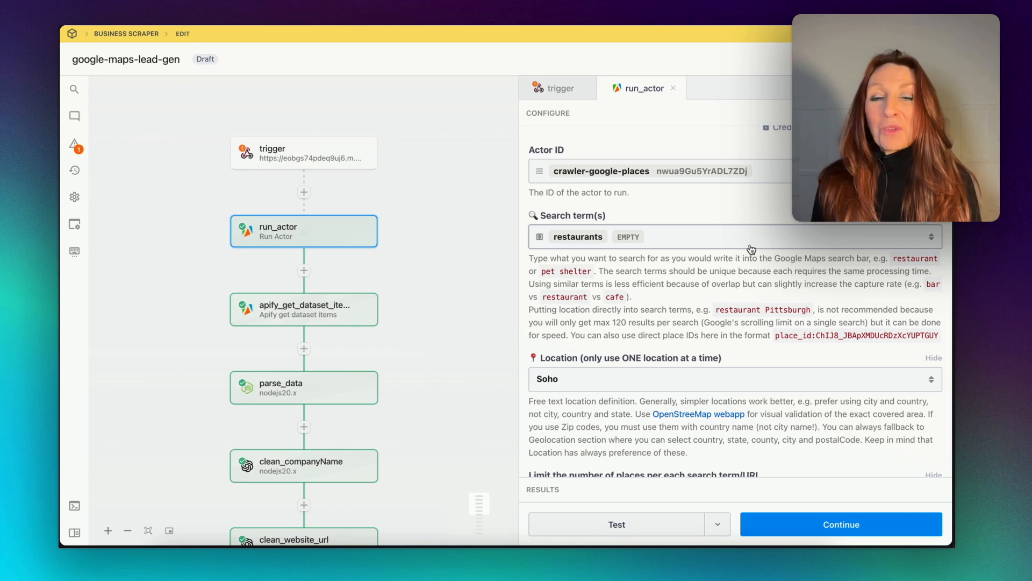
scroll(751, 249, "down", 5)
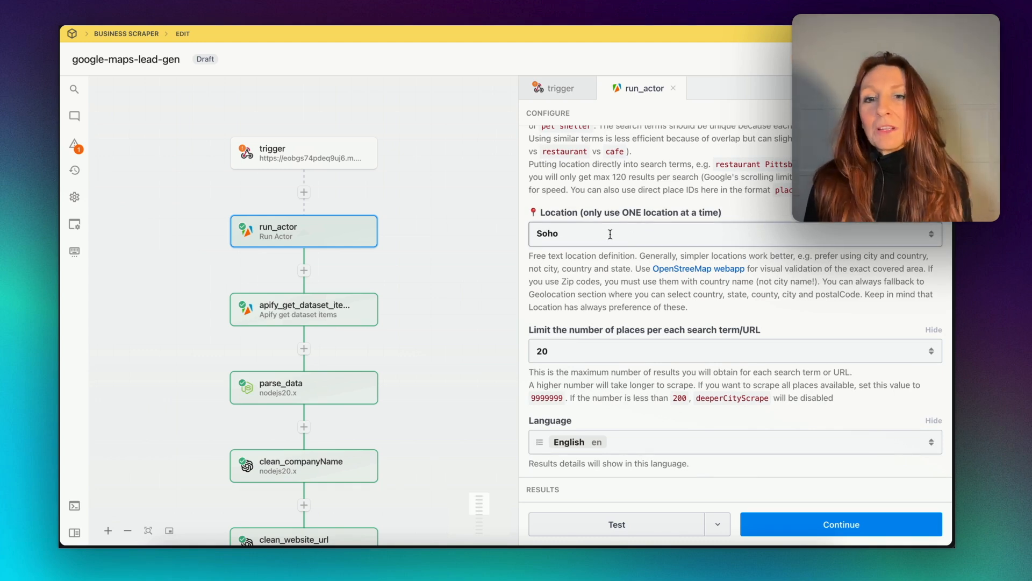
scroll(610, 233, "down", 3)
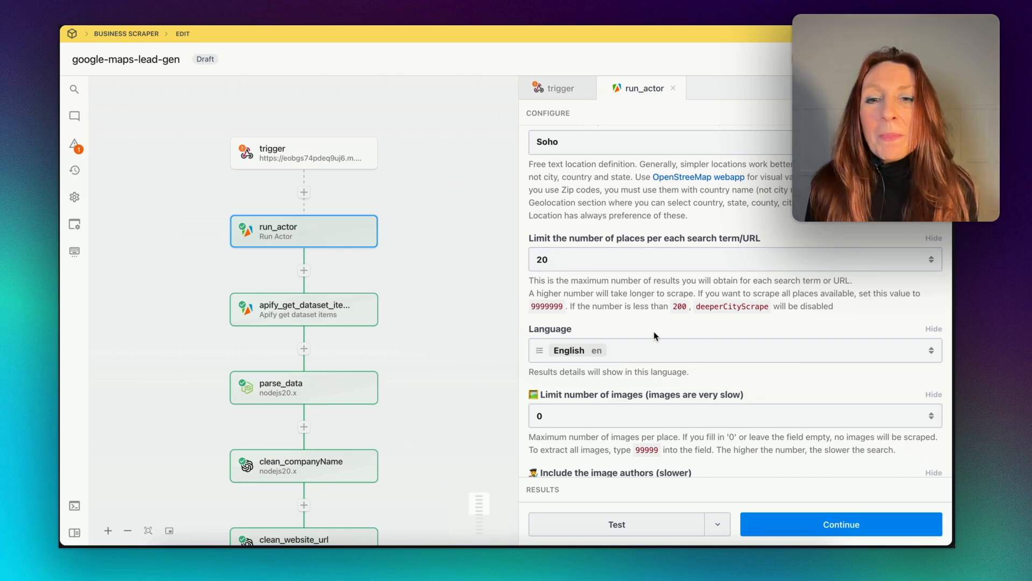
scroll(654, 331, "down", 14)
scroll(654, 331, "down", 9)
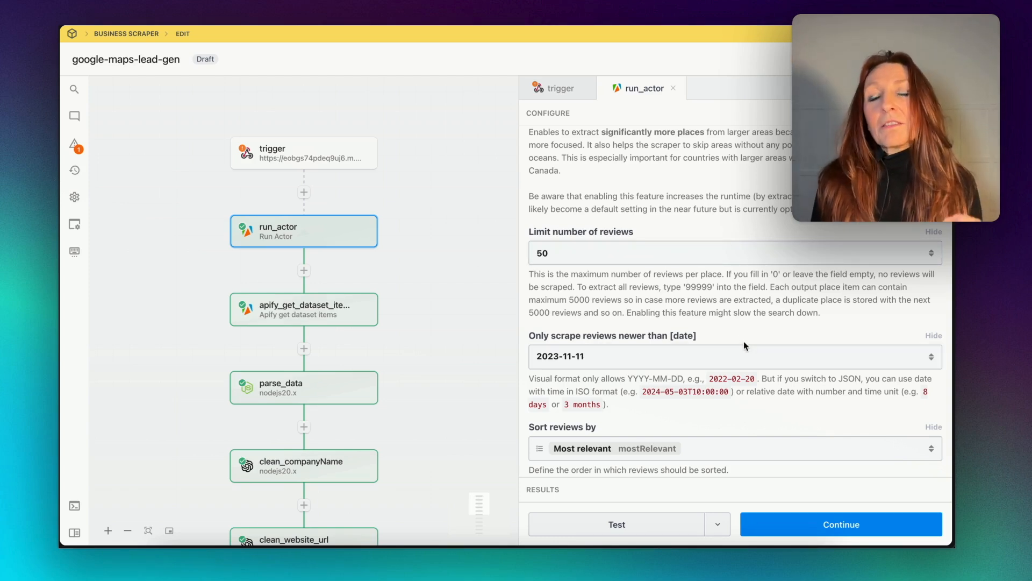
scroll(744, 338, "down", 10)
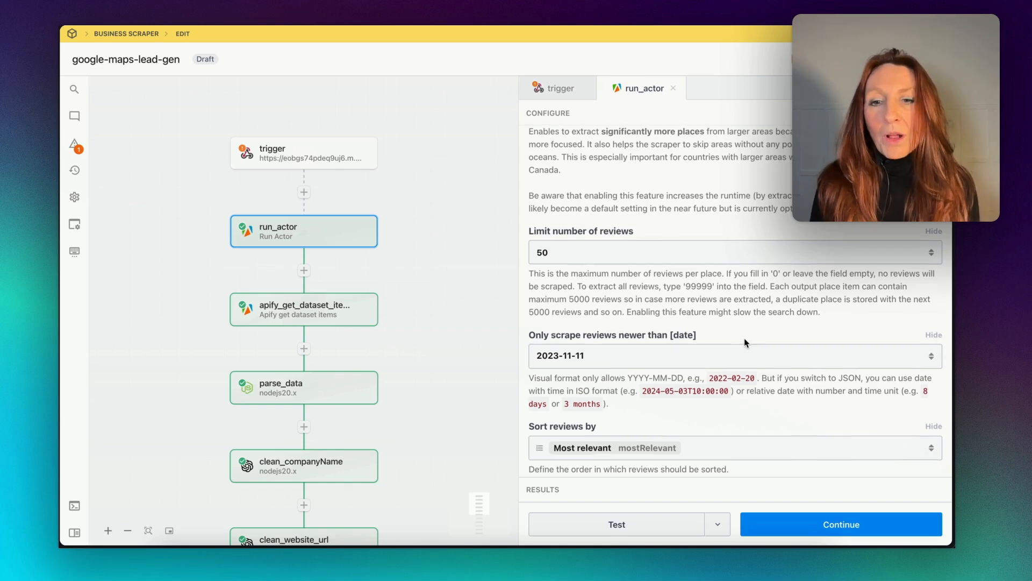
scroll(745, 338, "down", 3)
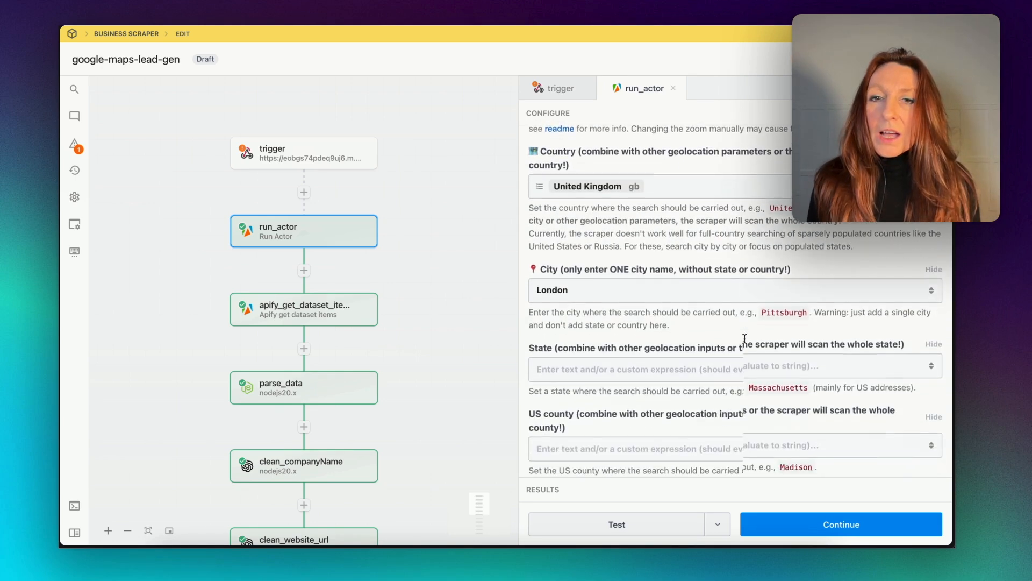
scroll(672, 314, "up", 5)
scroll(672, 314, "down", 8)
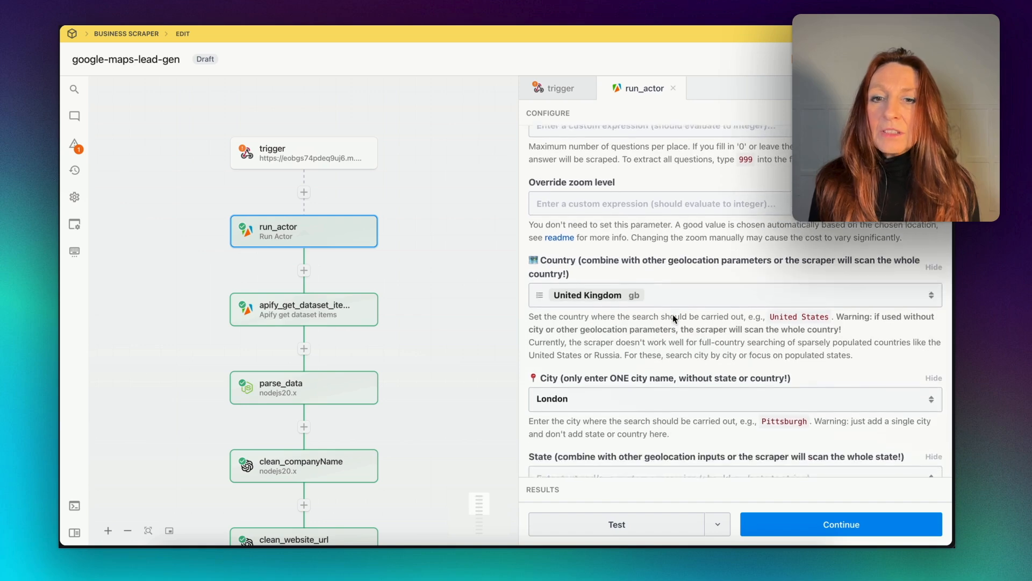
scroll(683, 294, "down", 10)
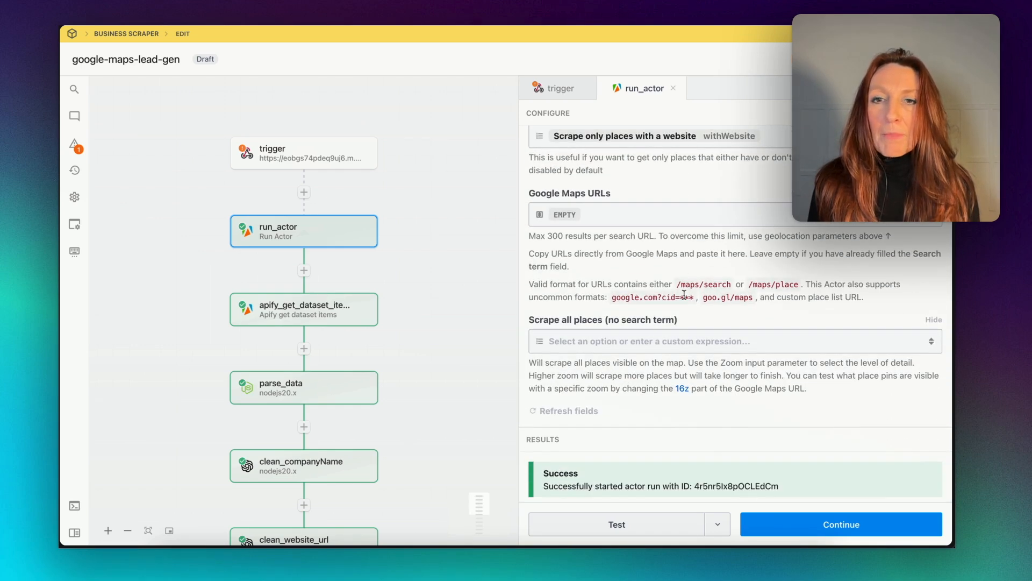
Inspect the exported results of the Apify dataset, parse_data, clean_companyName and summarize_reviews steps in the workflow.
left_click(356, 316)
left_click(338, 400)
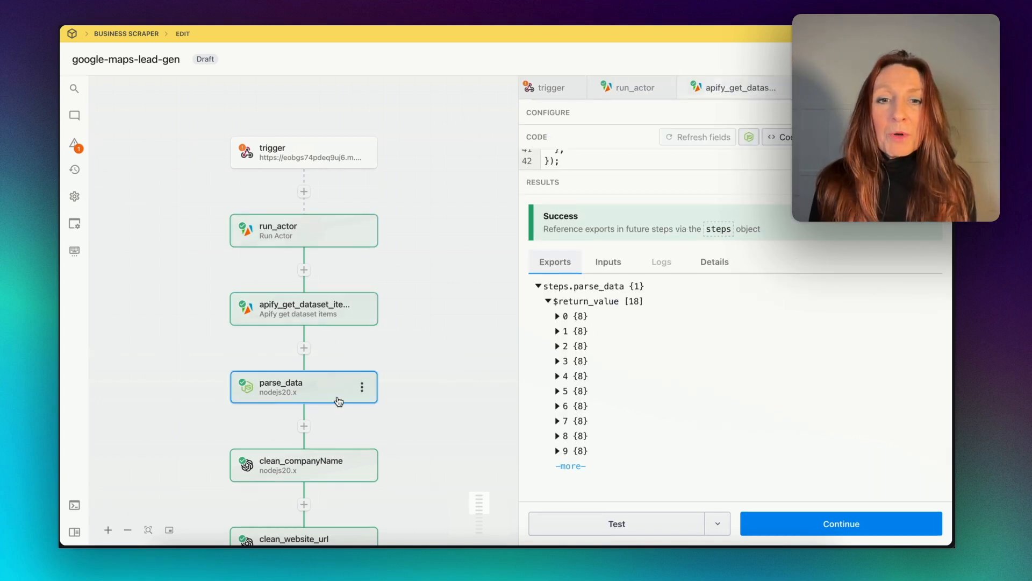
scroll(323, 396, "down", 4)
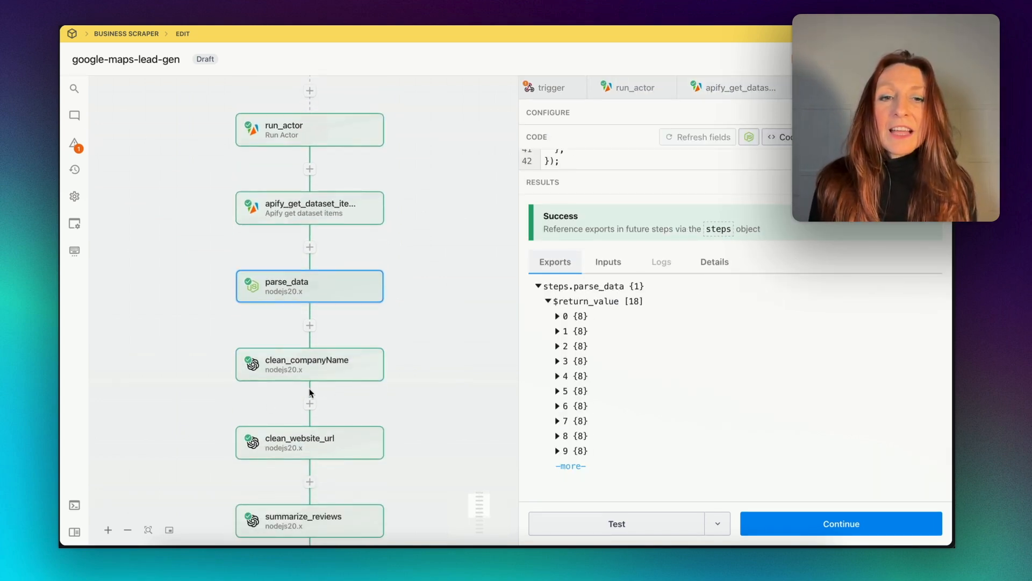
left_click(335, 374)
scroll(438, 358, "down", 2)
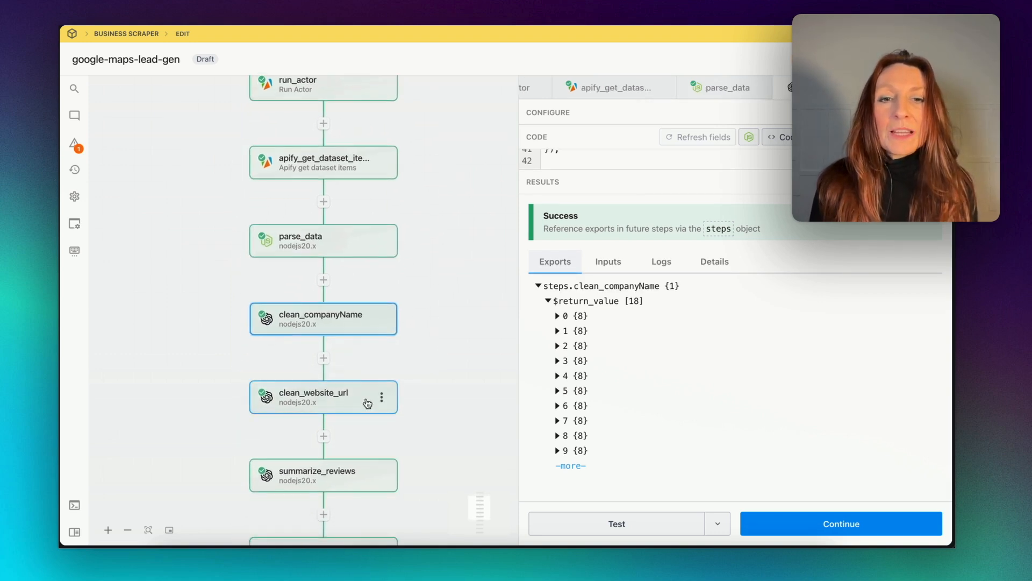
left_click(350, 483)
Inspect the exported results of the scrape_website, anymail_finder, parse_final_data and Airtable record creation steps.
scroll(350, 482, "down", 5)
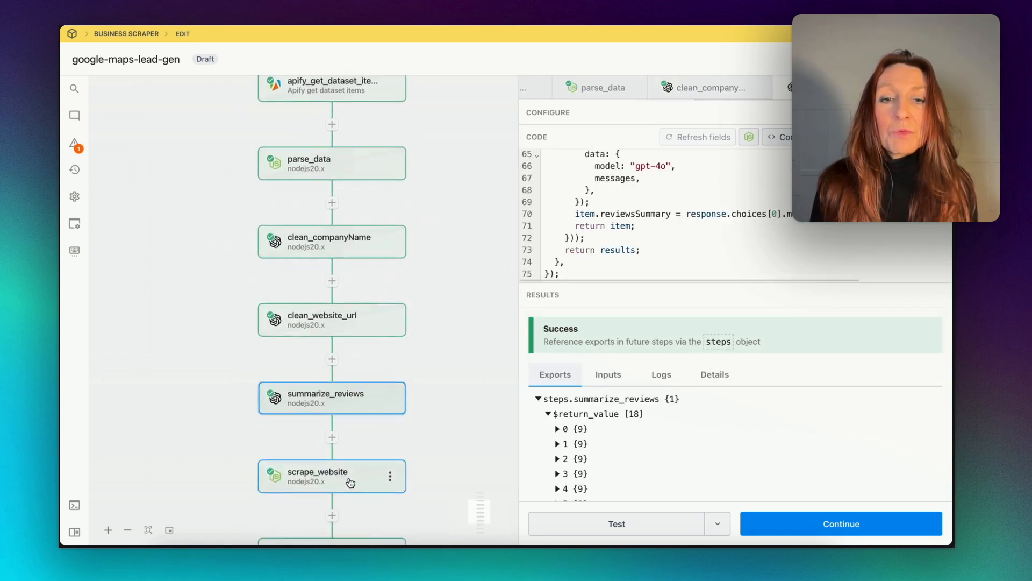
left_click(370, 435)
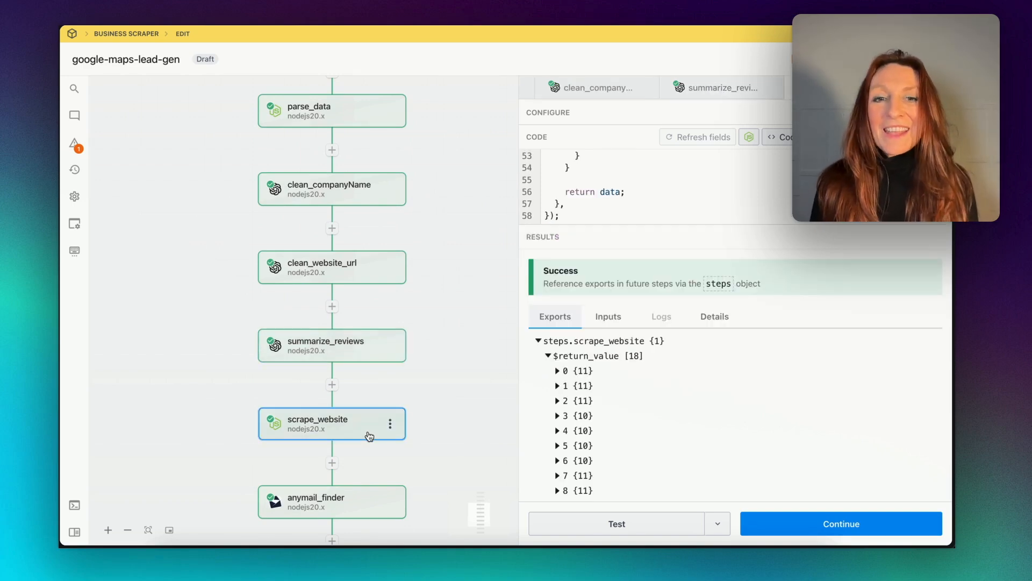
left_click(364, 495)
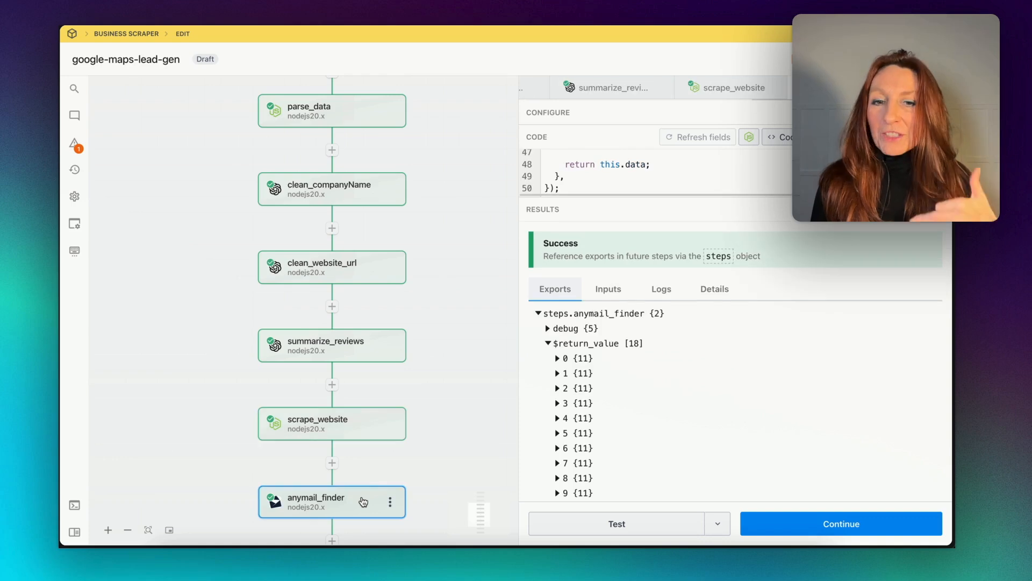
scroll(441, 422, "down", 5)
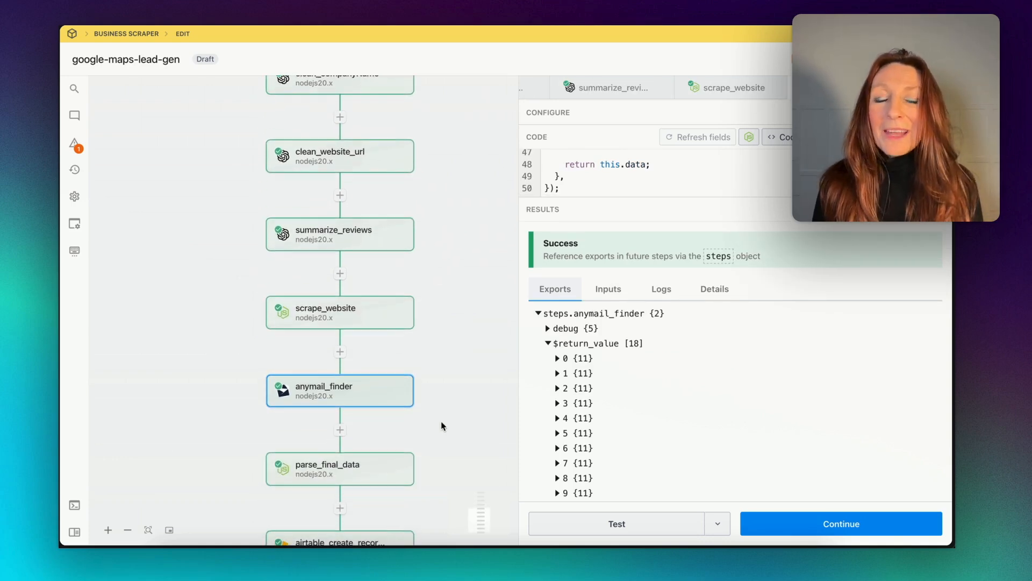
left_click(357, 440)
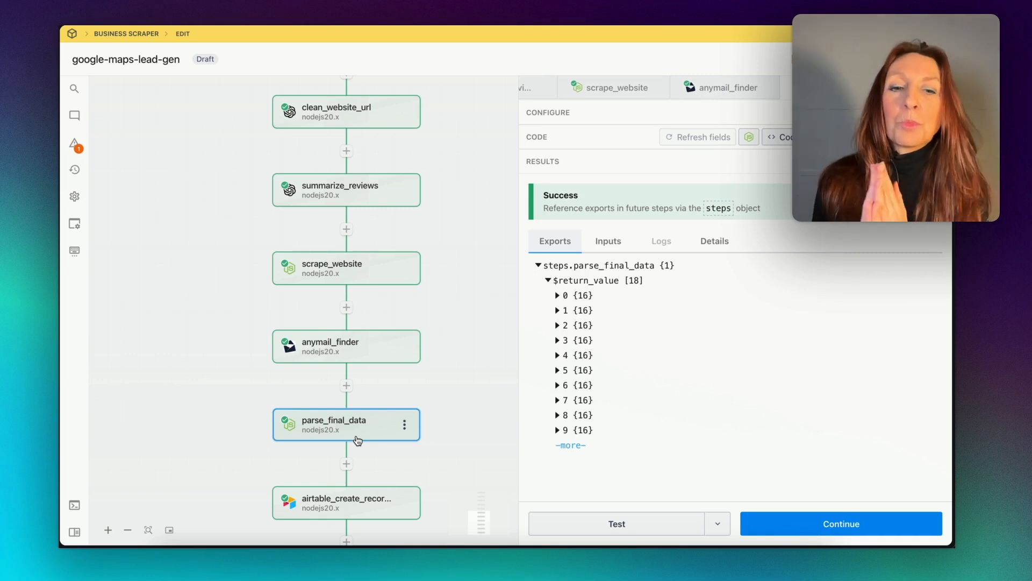
left_click(370, 509)
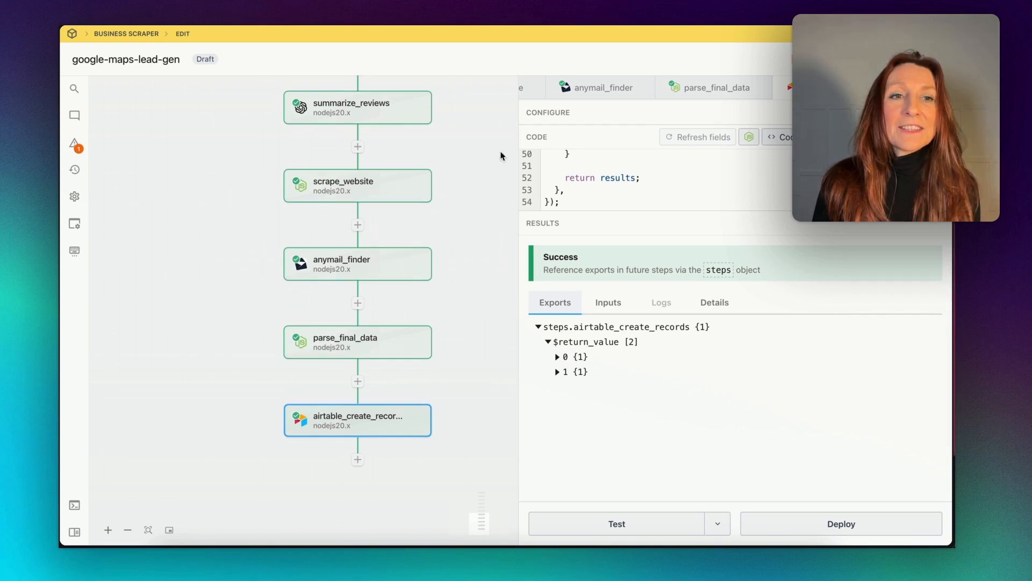
Switch to the Airtable leads base and read through the Lobos Inc. record, including its reviews analysis and emails field.
mouse_move(61, 161)
left_click(79, 155)
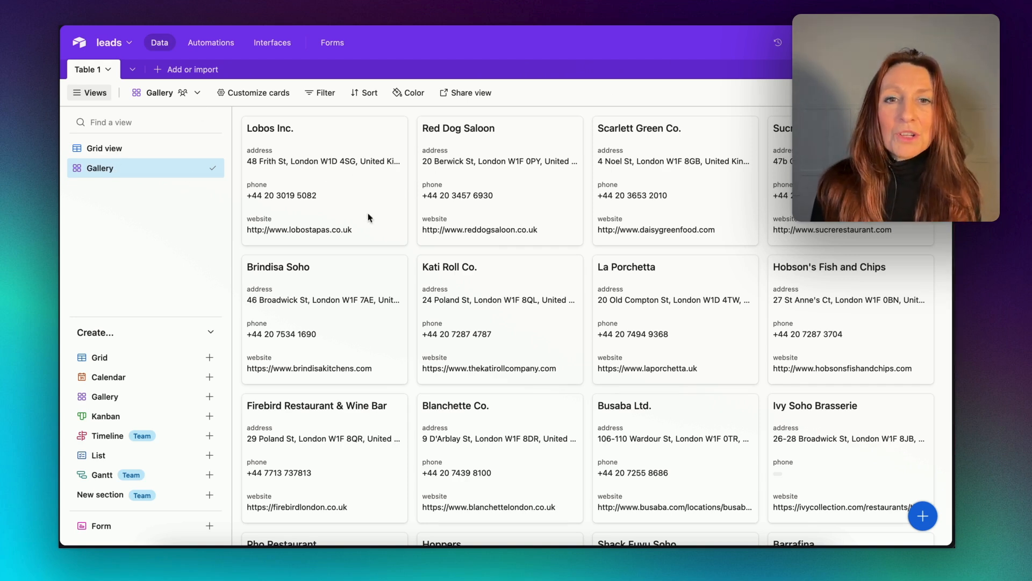
left_click(378, 139)
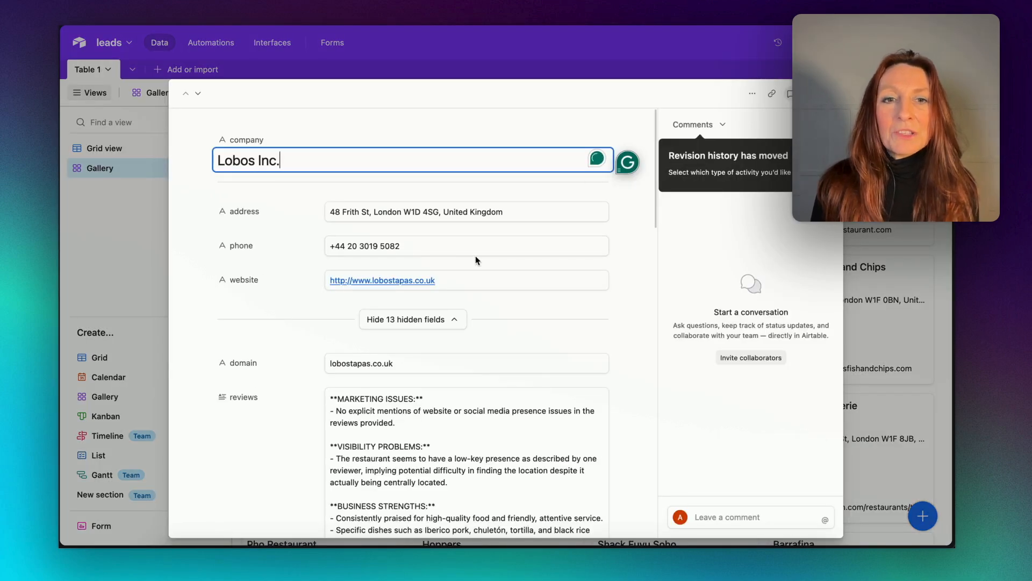
scroll(476, 257, "down", 3)
scroll(477, 257, "down", 4)
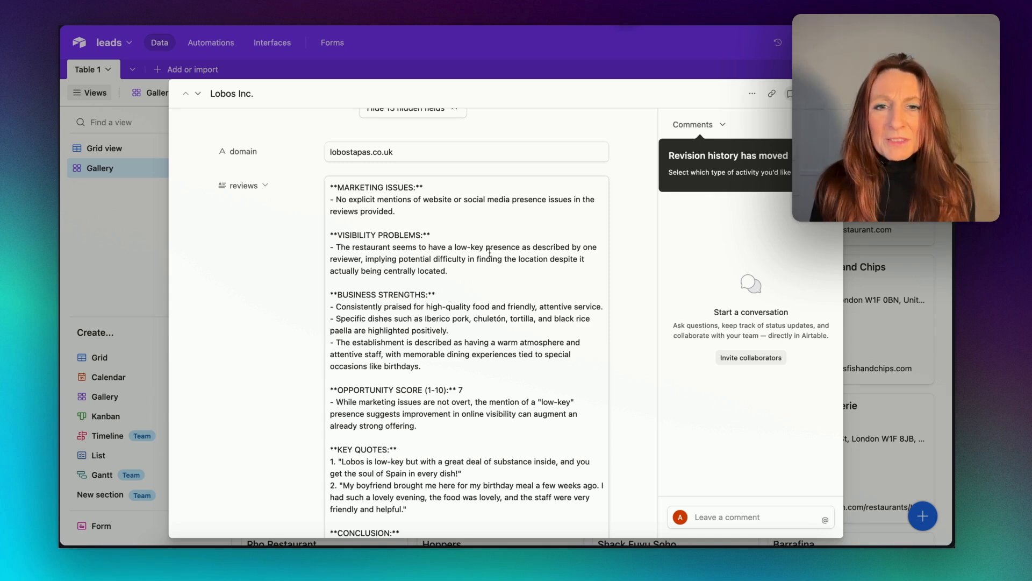
scroll(489, 252, "down", 5)
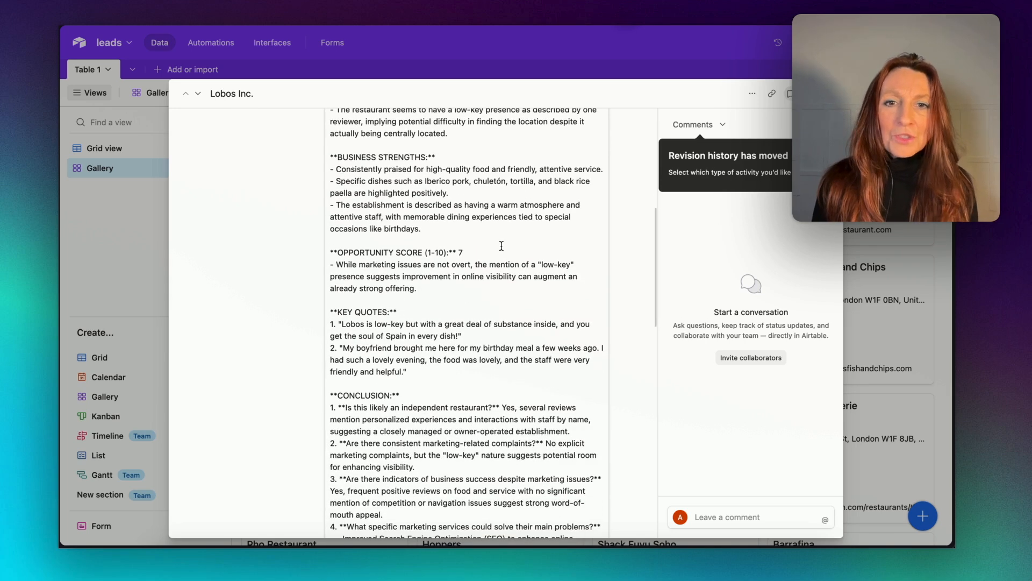
scroll(501, 246, "down", 7)
scroll(487, 273, "down", 5)
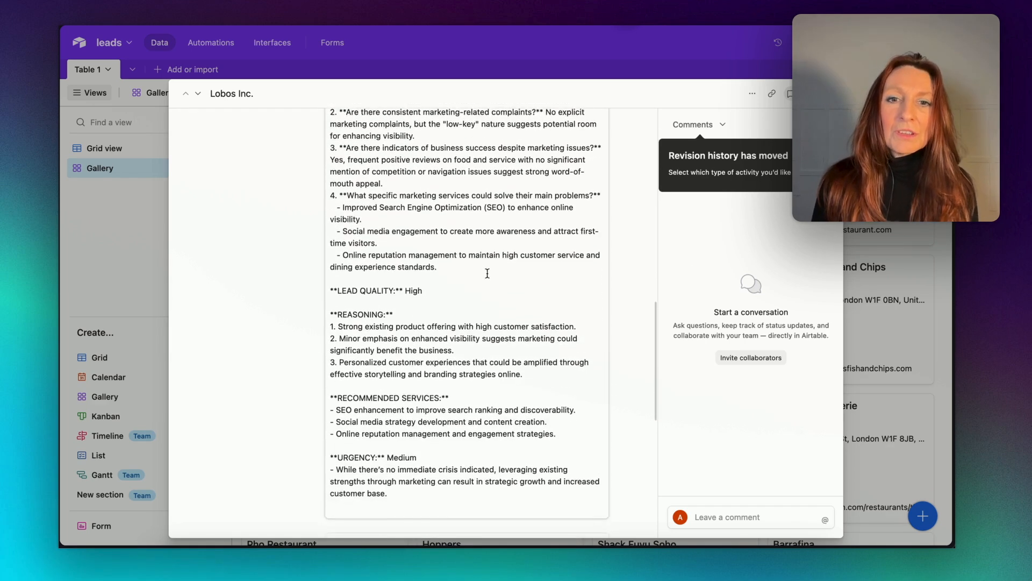
scroll(487, 273, "down", 1)
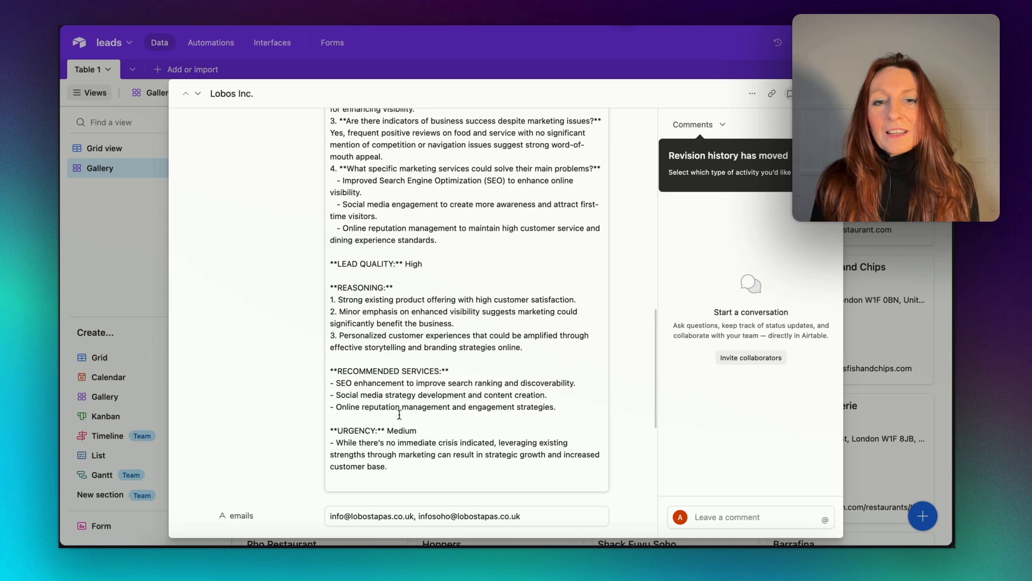
scroll(399, 414, "up", 8)
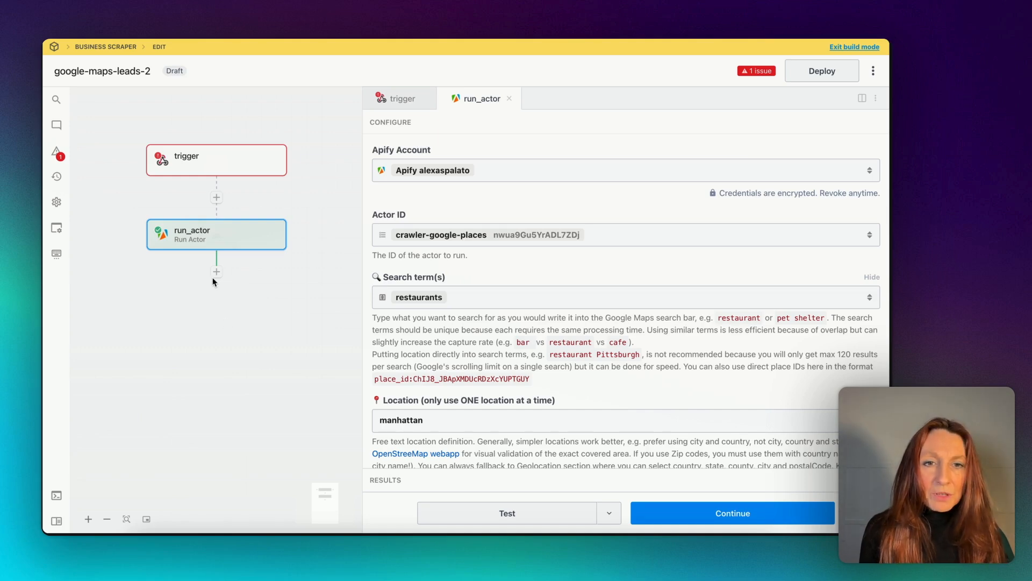
In google-maps-leads-2, search for apify as a new action after run_actor, view its available actions, and close the action picker.
scroll(216, 274, "down", 1)
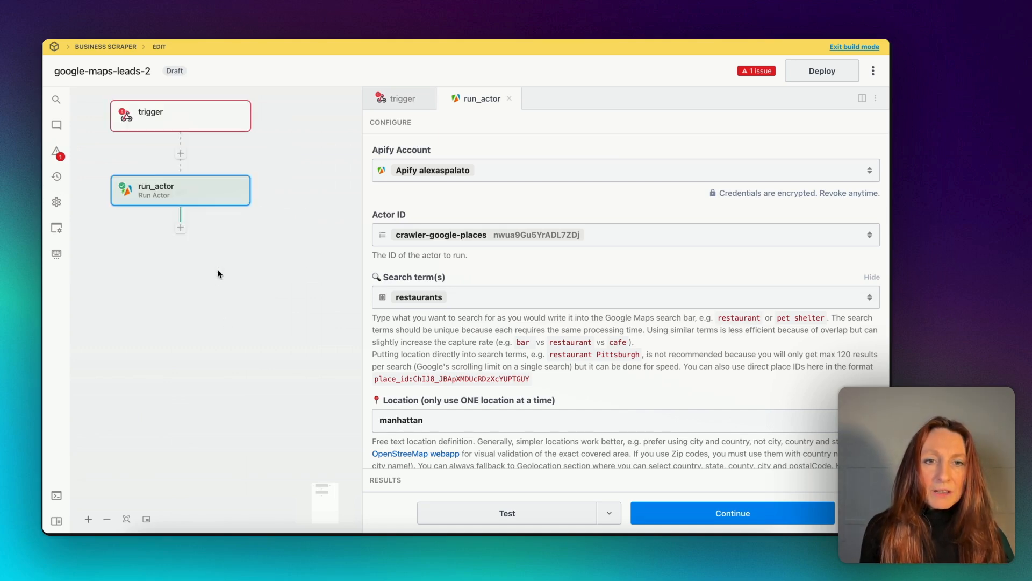
left_click(181, 230)
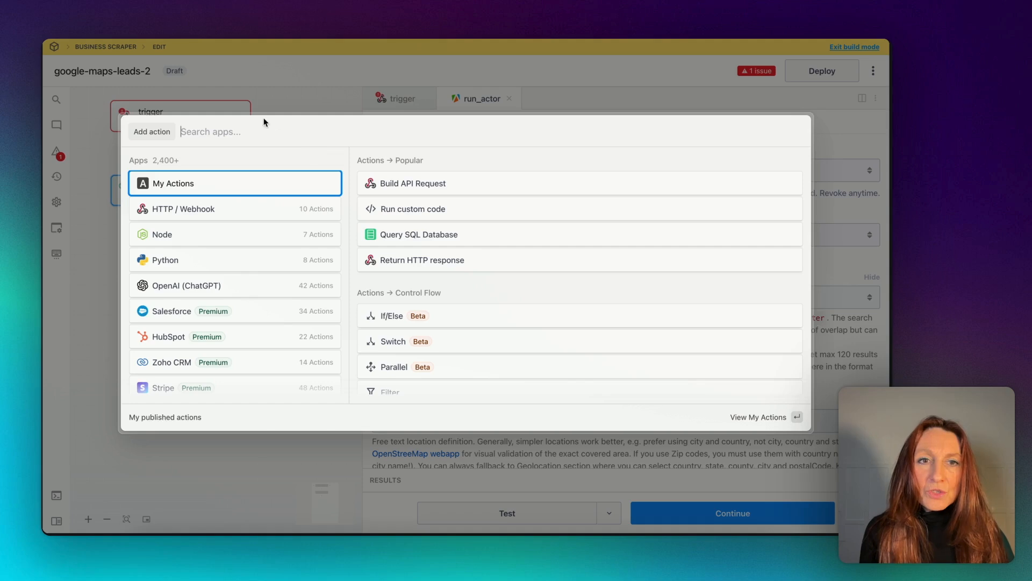
type("apify")
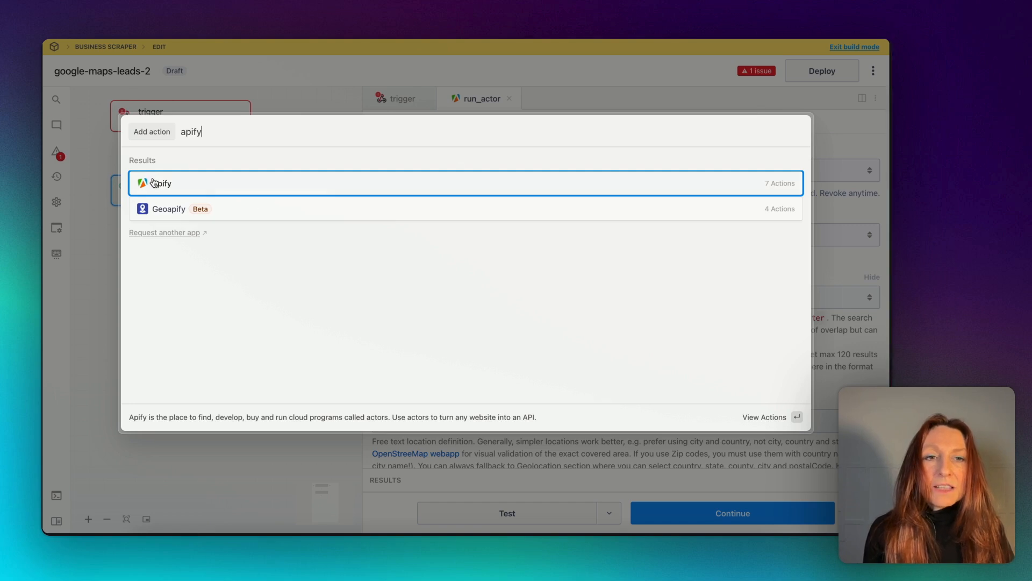
left_click(157, 185)
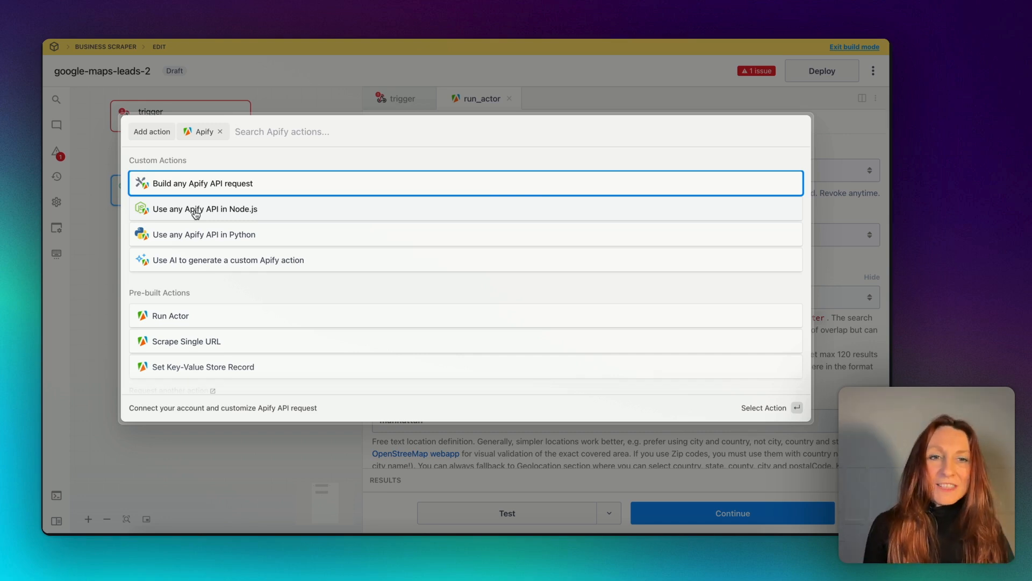
left_click(79, 280)
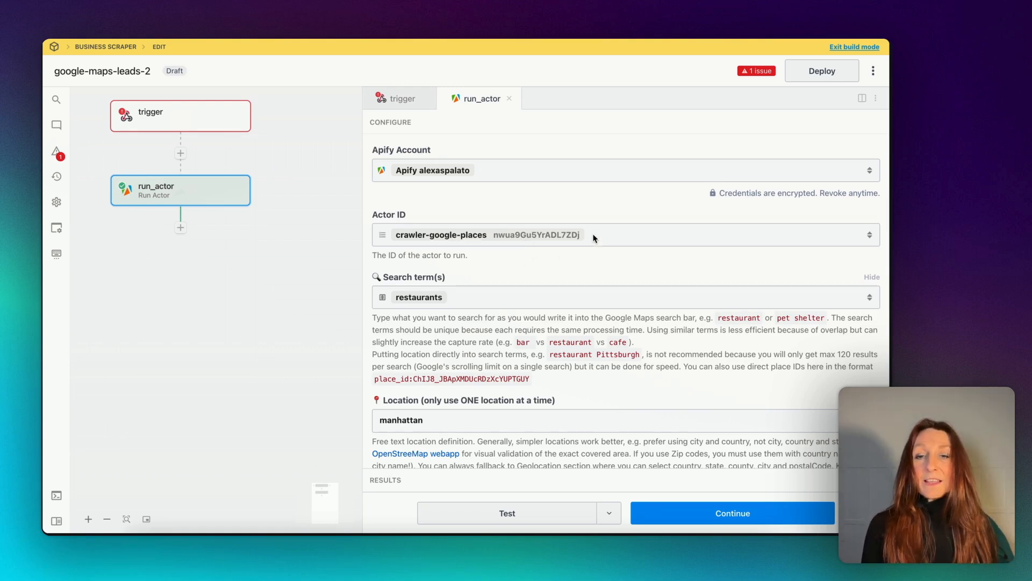
Review the run_actor configuration, from the actor ID, search terms and location through the review limits and geolocation fields.
left_click(544, 239)
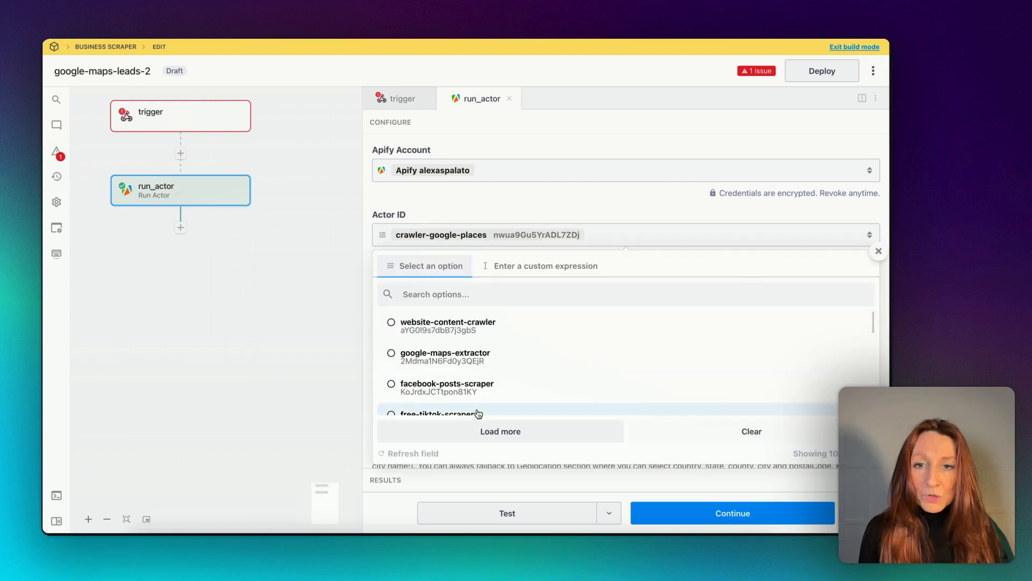
left_click(491, 205)
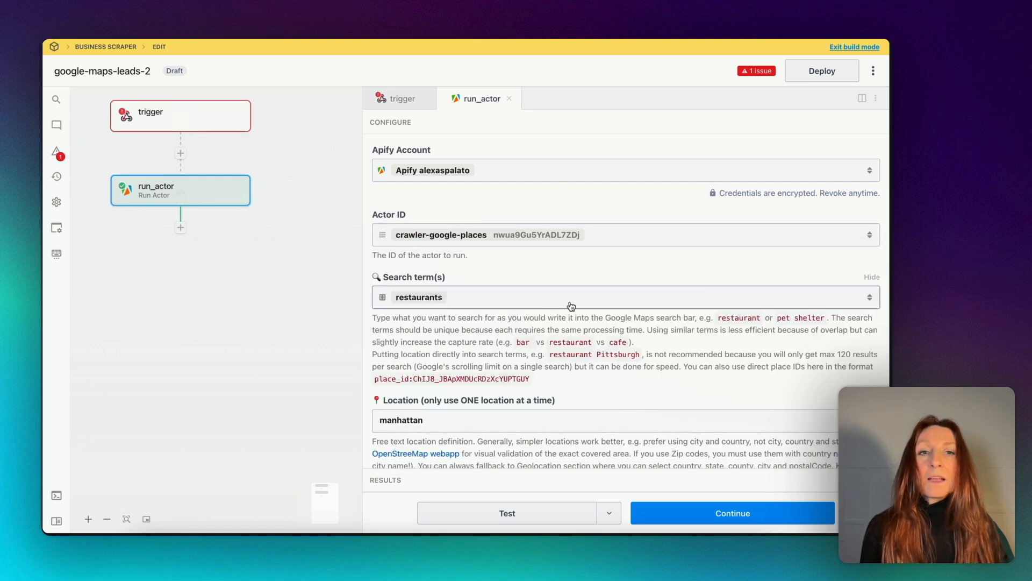
scroll(507, 304, "down", 3)
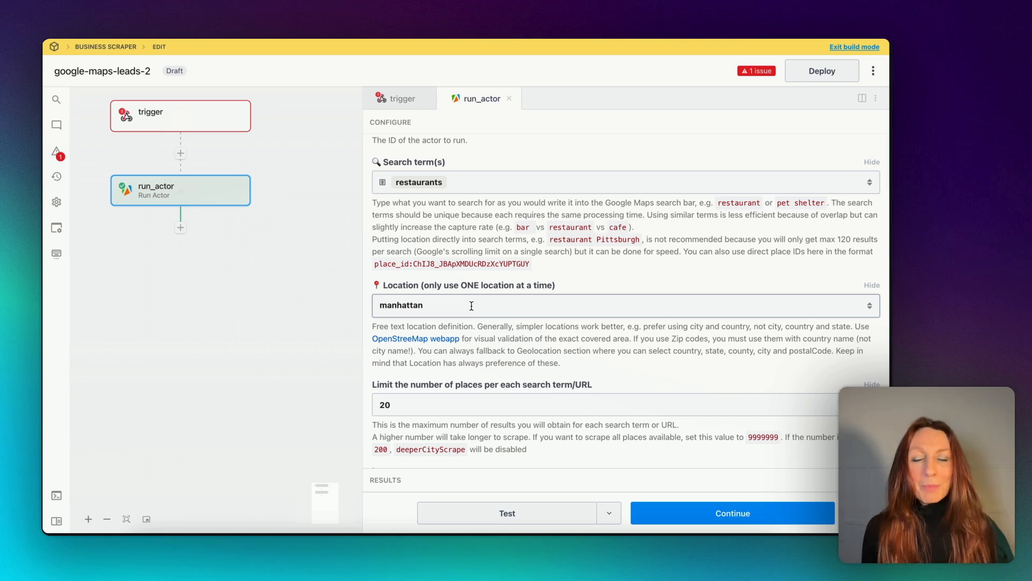
scroll(472, 305, "down", 4)
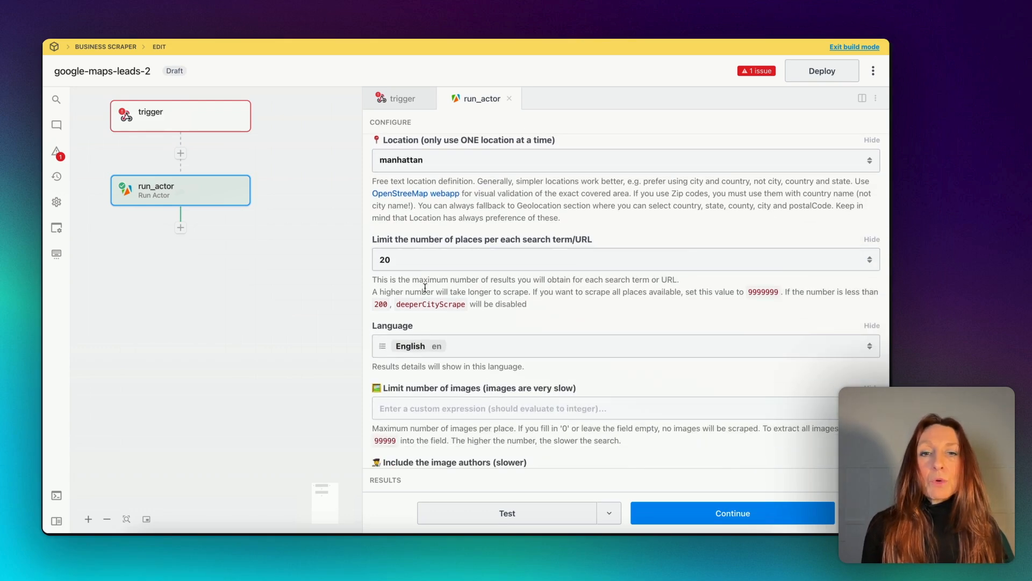
scroll(521, 247, "down", 12)
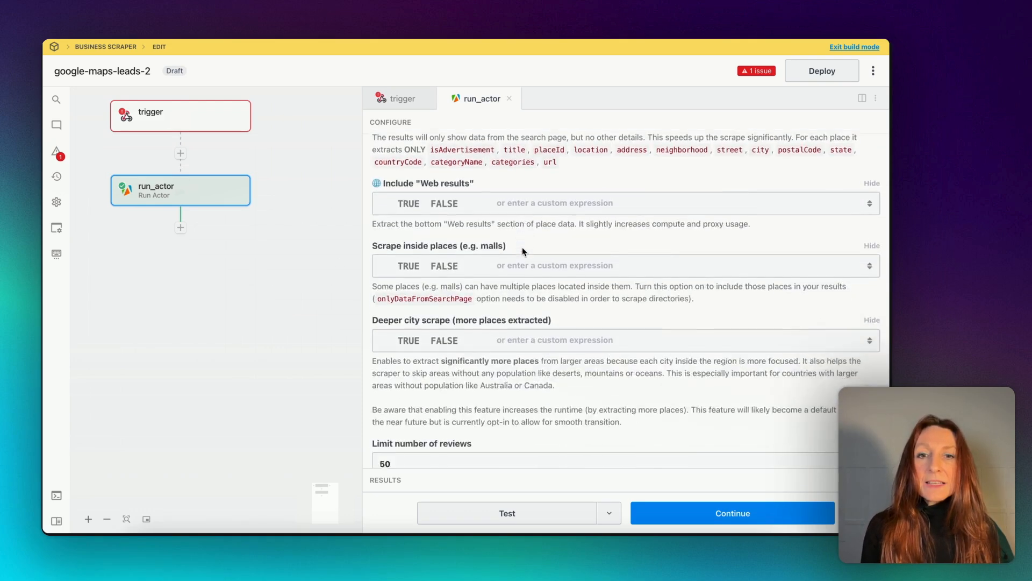
scroll(522, 248, "down", 5)
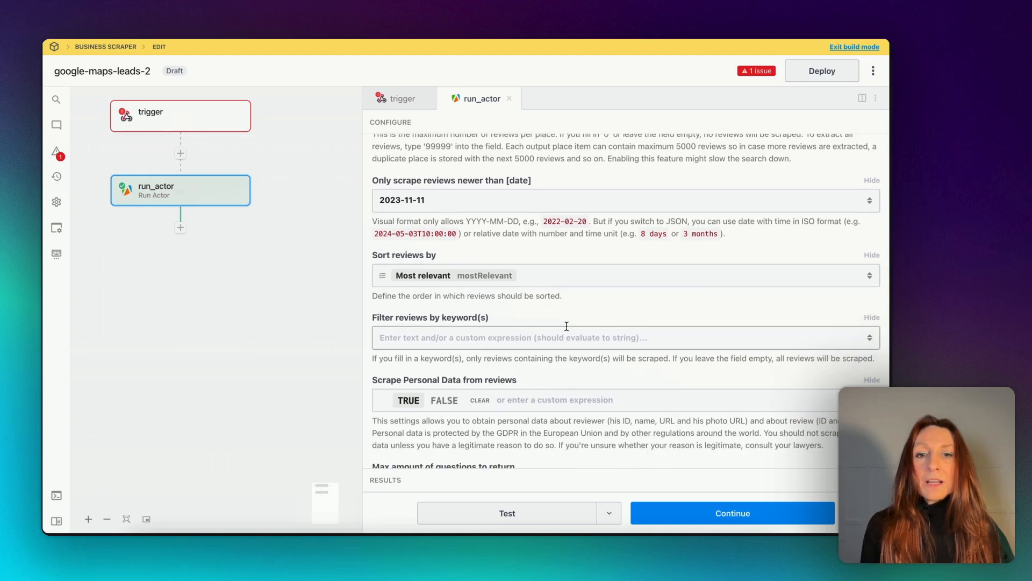
scroll(566, 327, "down", 6)
scroll(566, 325, "down", 9)
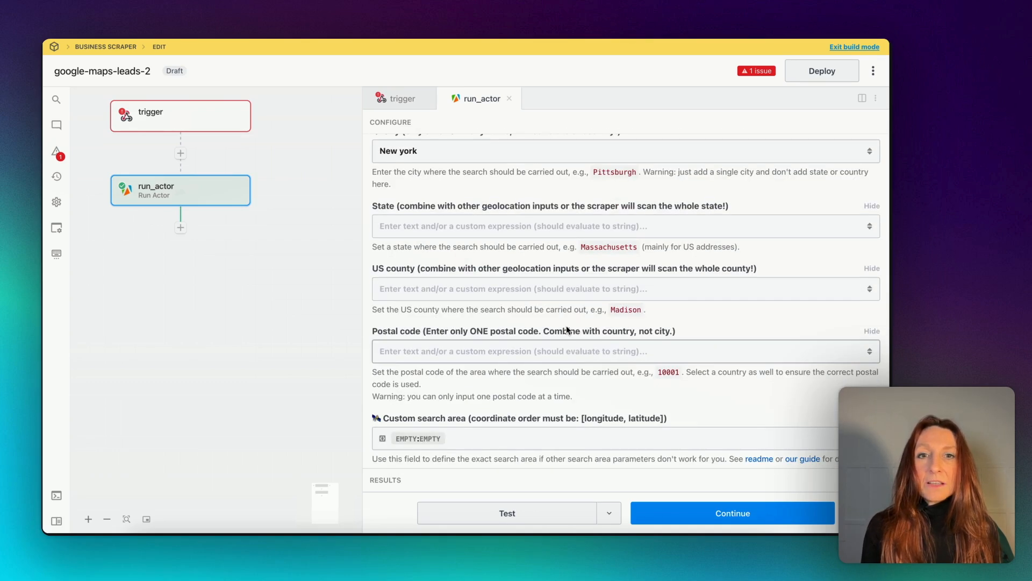
scroll(516, 231, "up", 5)
scroll(538, 263, "down", 15)
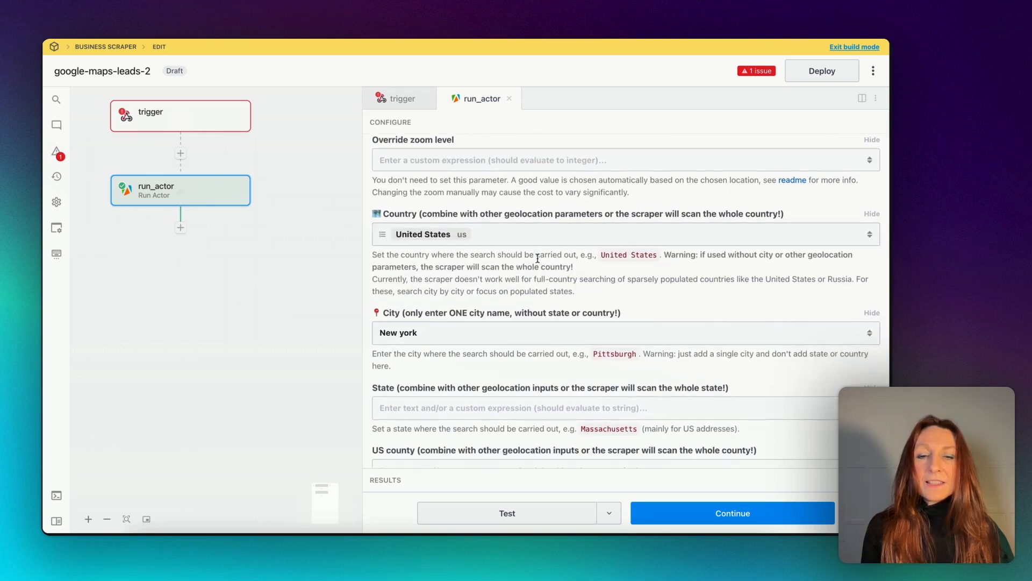
scroll(538, 263, "down", 10)
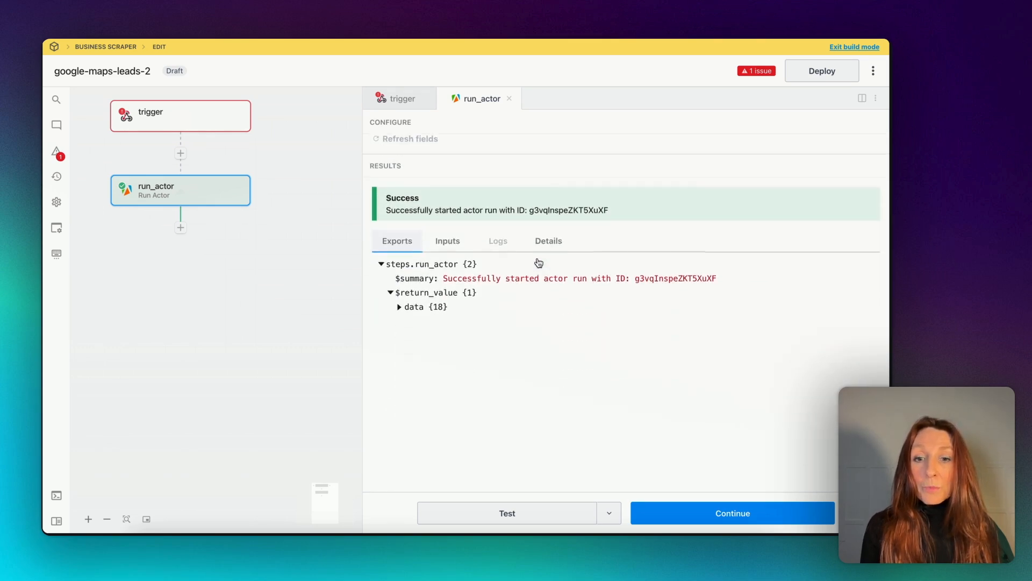
Test run_actor, switch to the Google Maps Scraper runs in Apify, and look through the newest run's output.
left_click(514, 515)
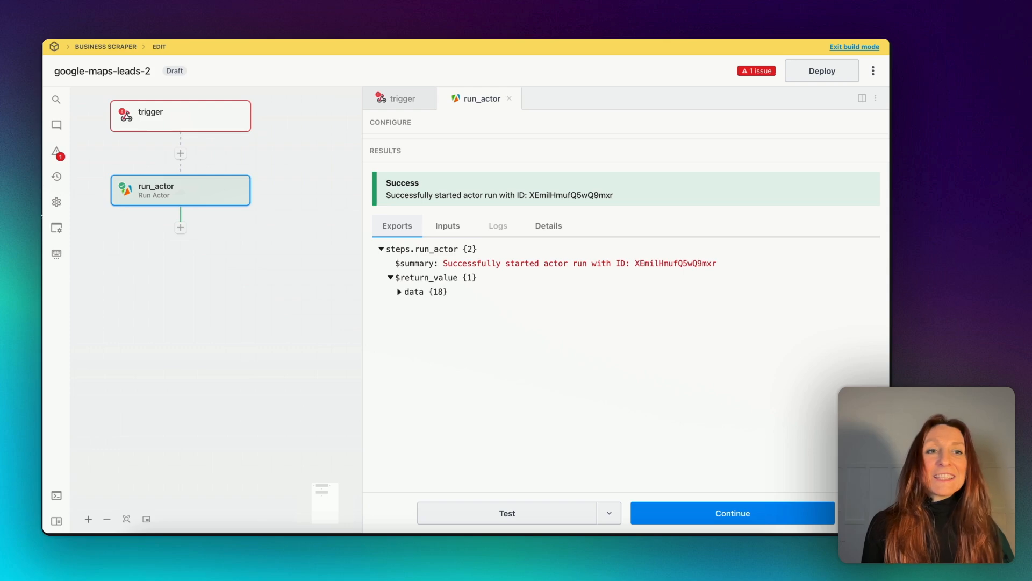
left_click(81, 159)
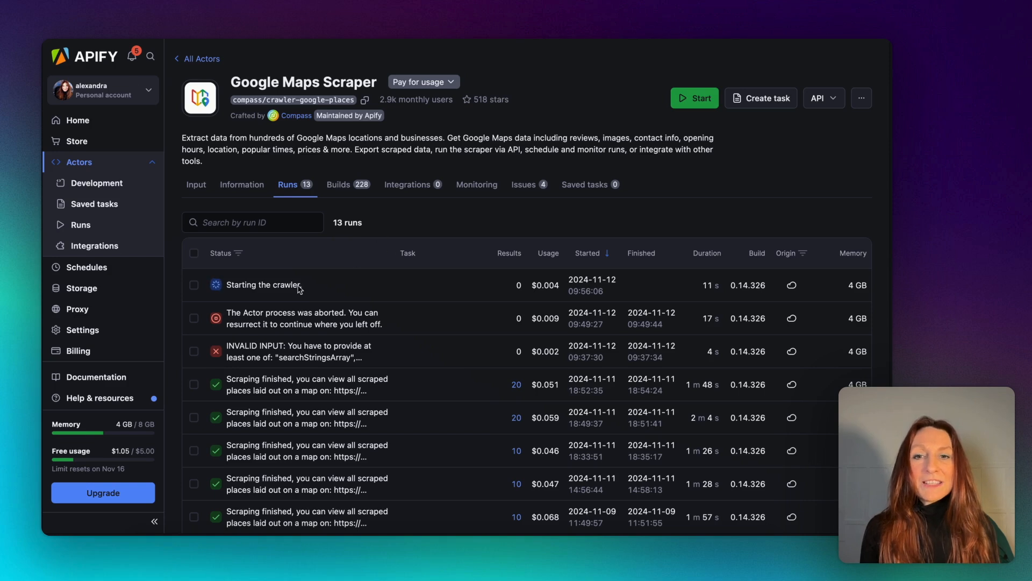
left_click(264, 289)
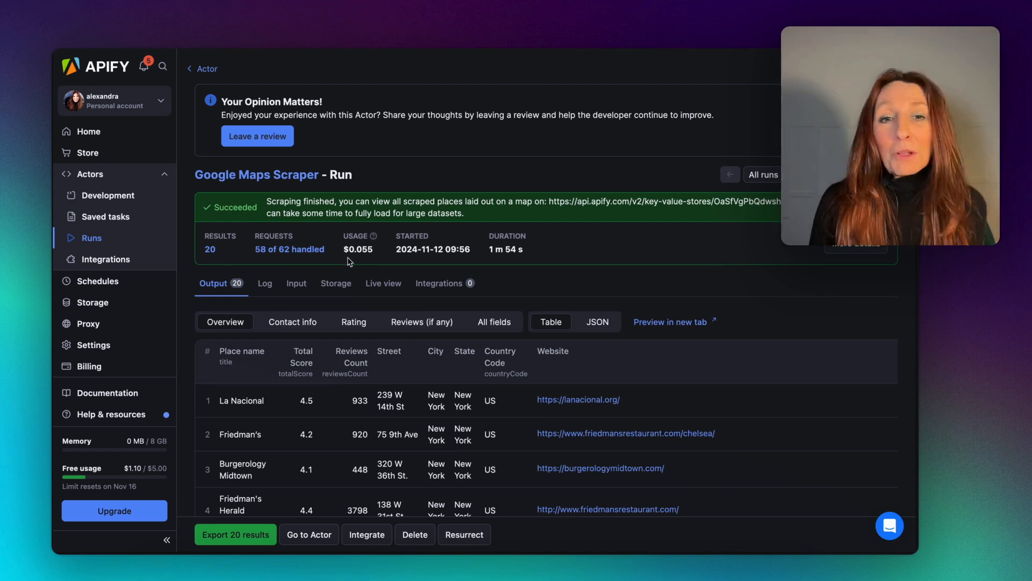
scroll(399, 409, "down", 5)
scroll(399, 409, "down", 6)
scroll(398, 408, "up", 11)
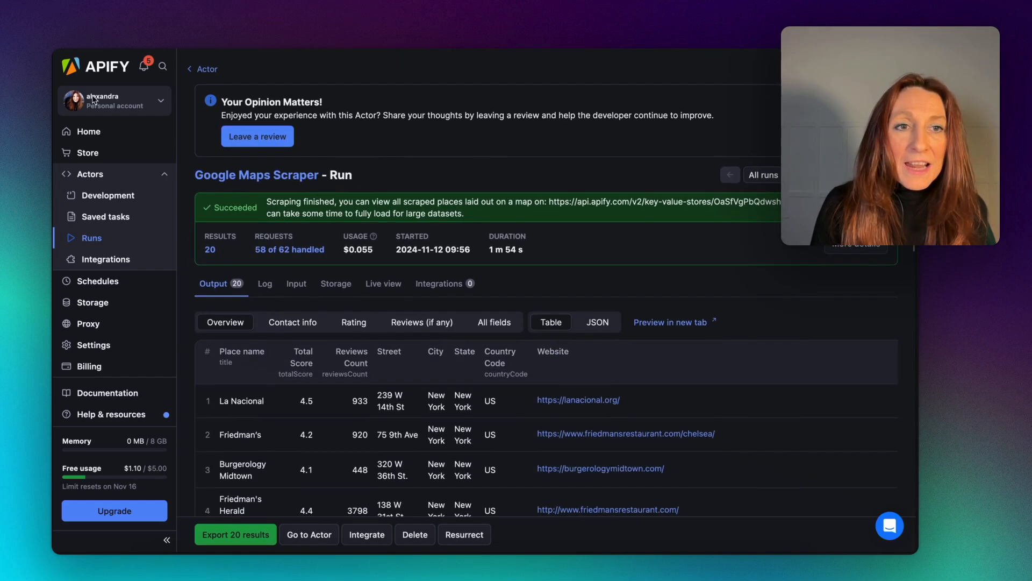
Switch back to google-maps-leads-2 in Pipedream and copy the path of defaultDatasetId from run_actor's full exported data.
mouse_move(52, 149)
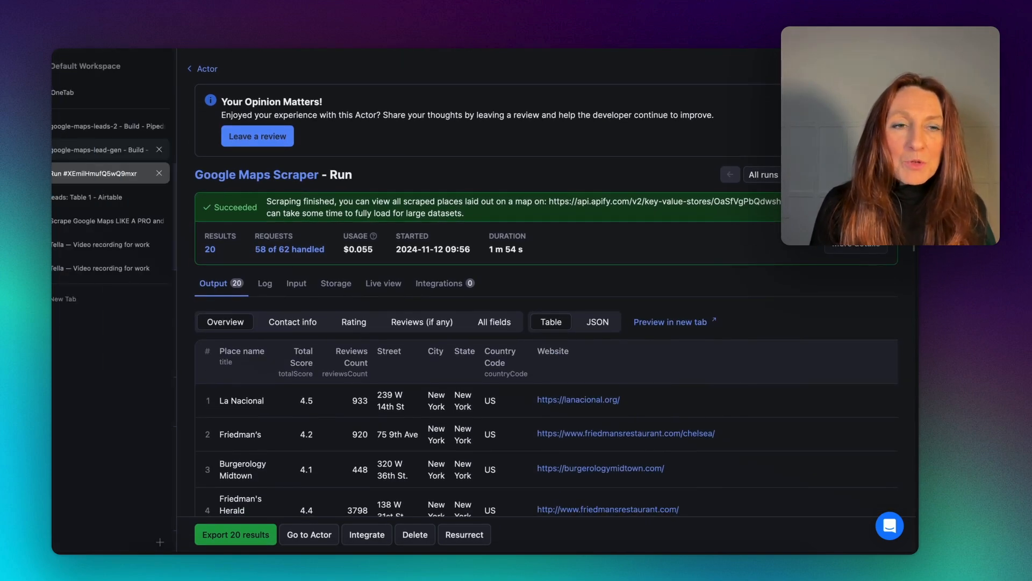
left_click(82, 127)
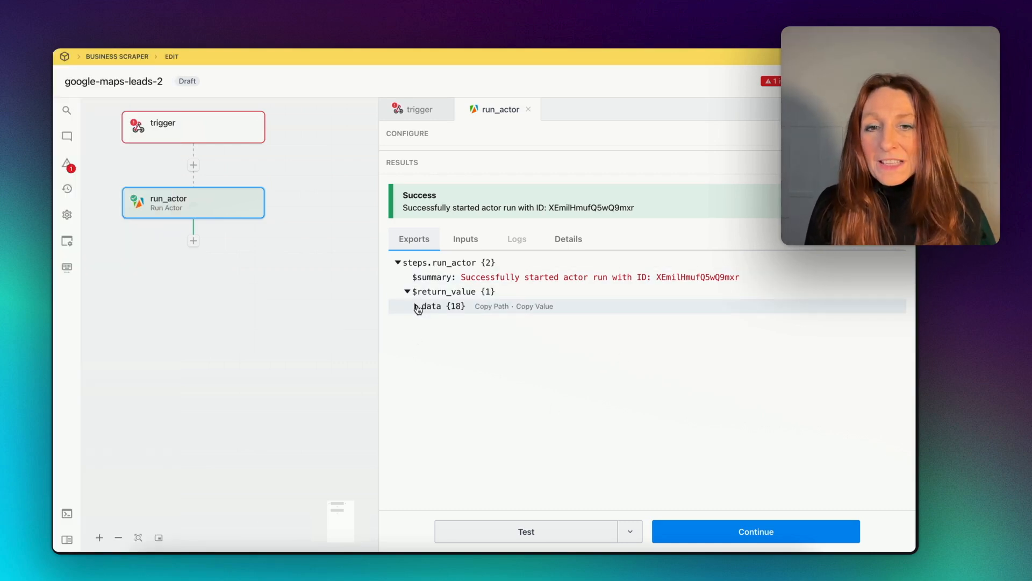
left_click(417, 307)
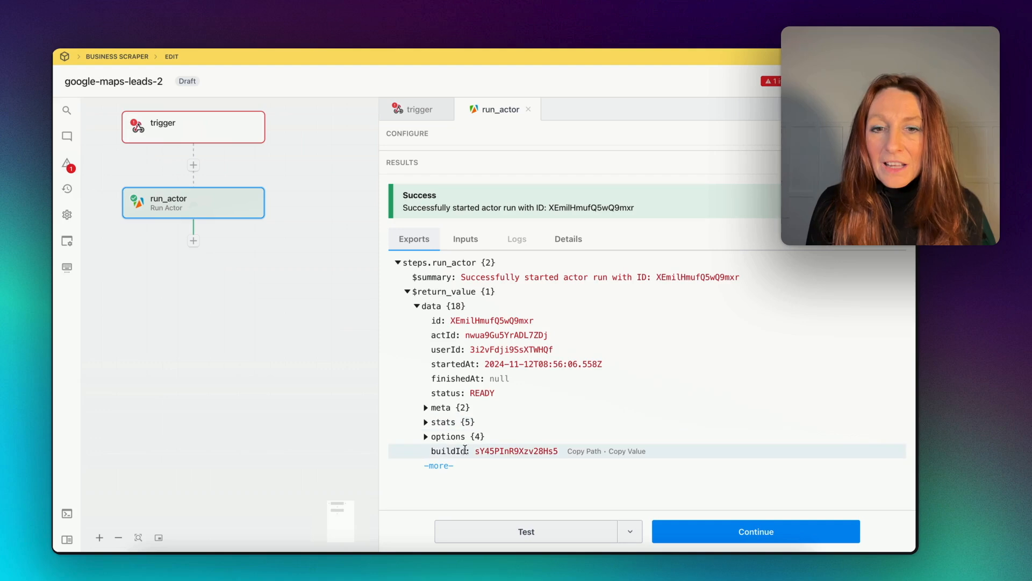
left_click(439, 466)
scroll(599, 393, "down", 2)
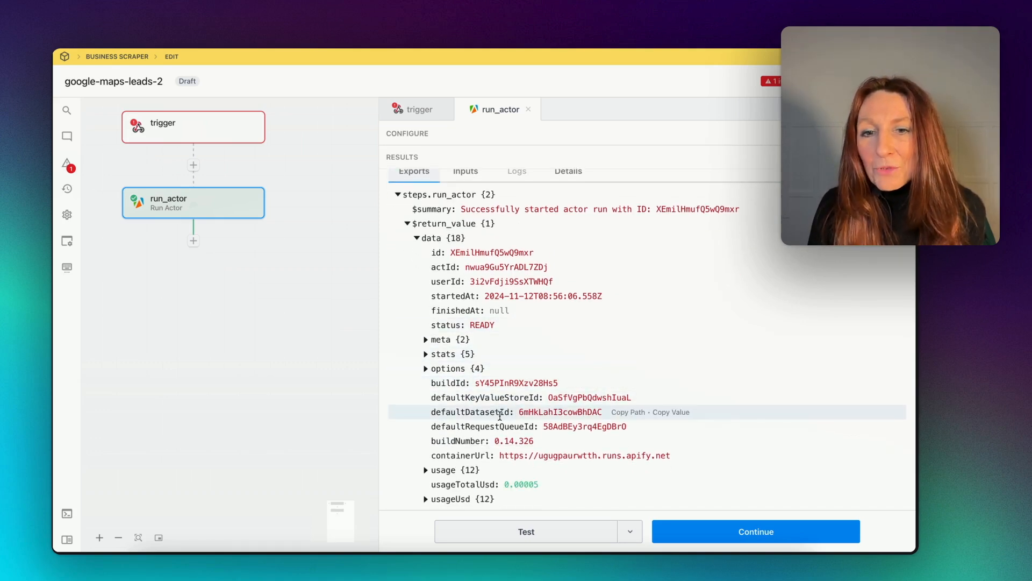
left_click(624, 413)
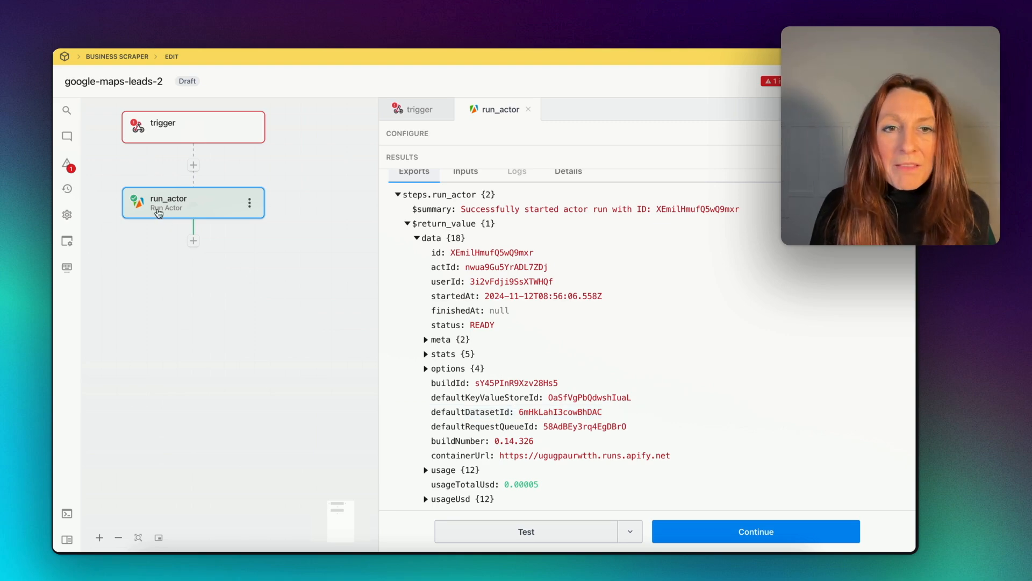
Add the published custom action Apify get dataset items after run_actor.
left_click(192, 242)
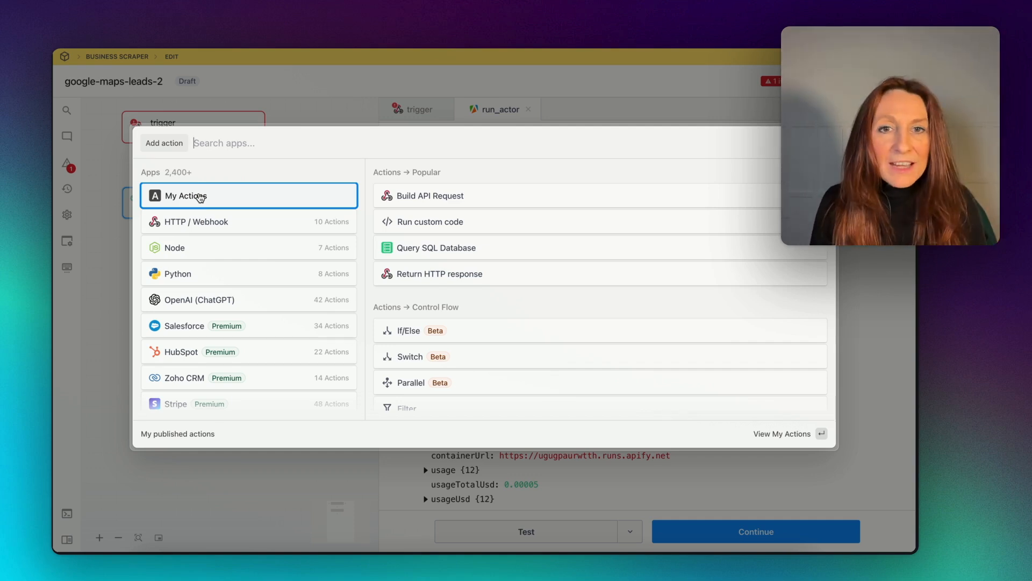
left_click(200, 197)
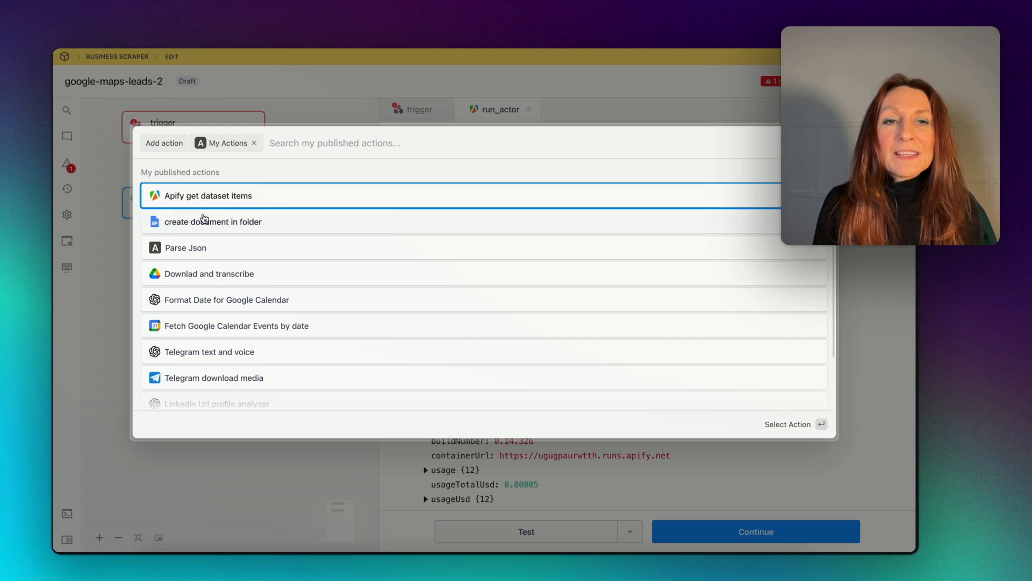
left_click(222, 198)
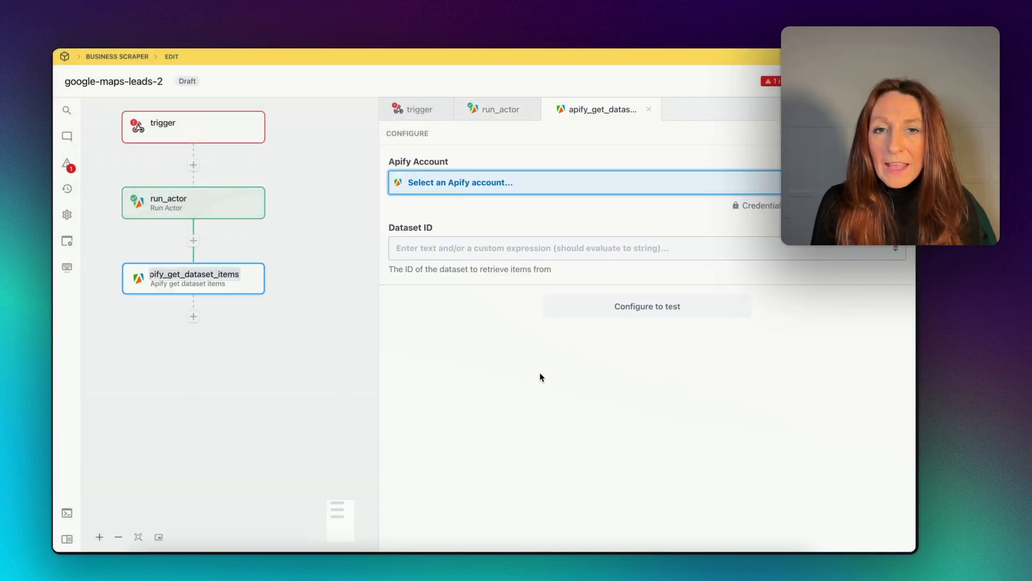
Set the Dataset ID to {{steps.run_actor.$return_value.data.defaultDatasetId}} and select the same Apify account as in run_actor.
left_click(420, 247)
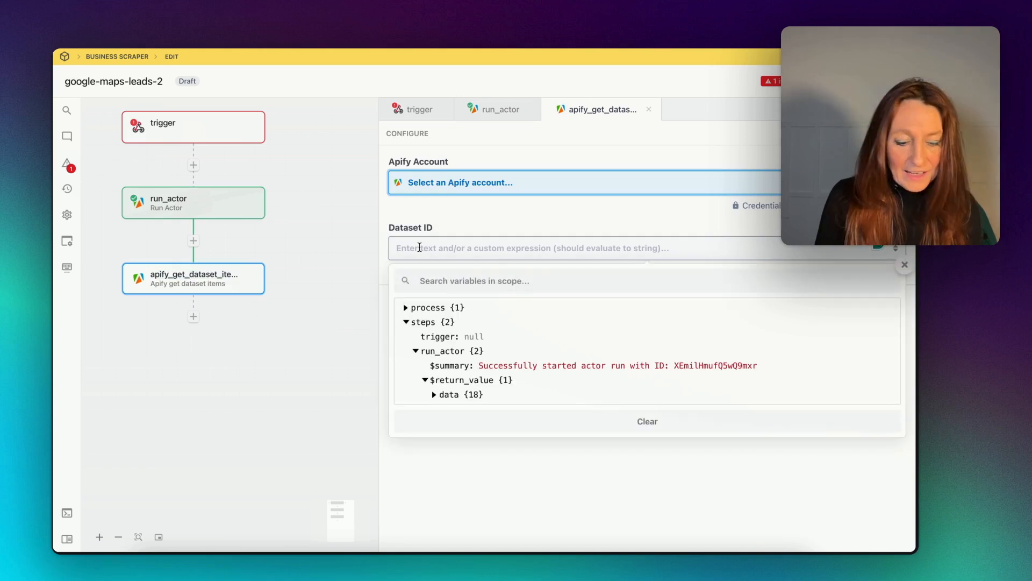
key("super+v")
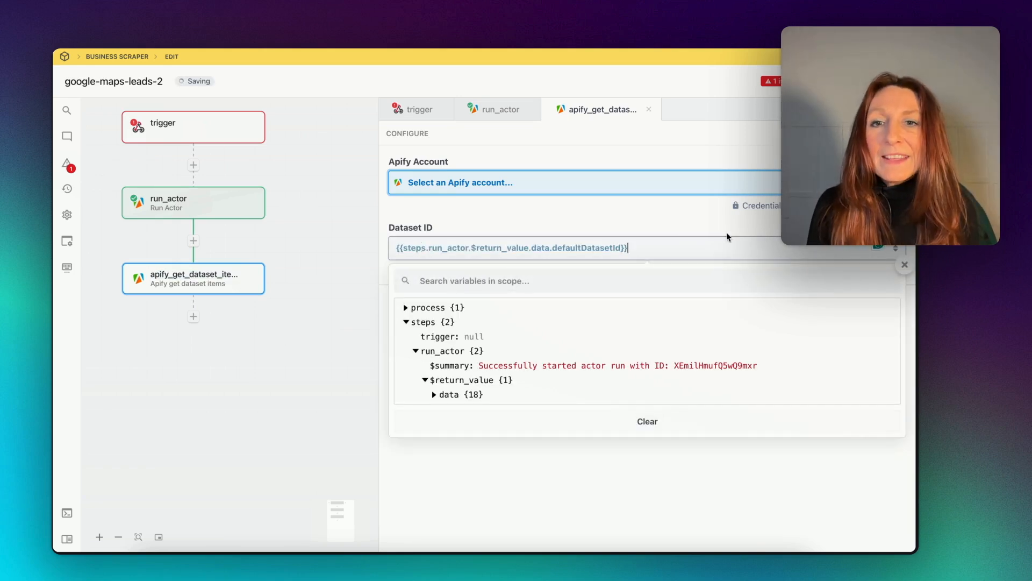
left_click(219, 397)
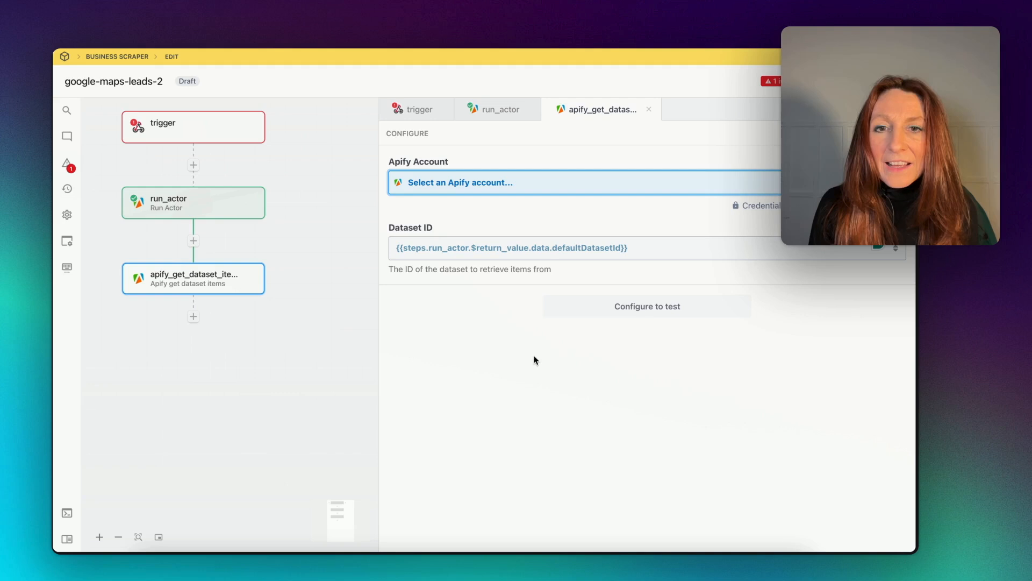
left_click(499, 183)
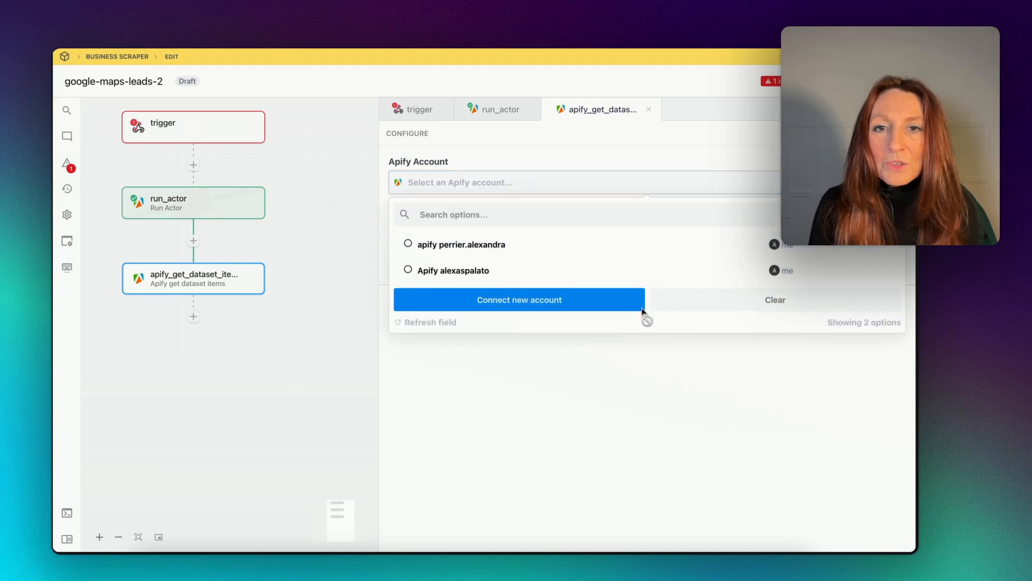
left_click(445, 278)
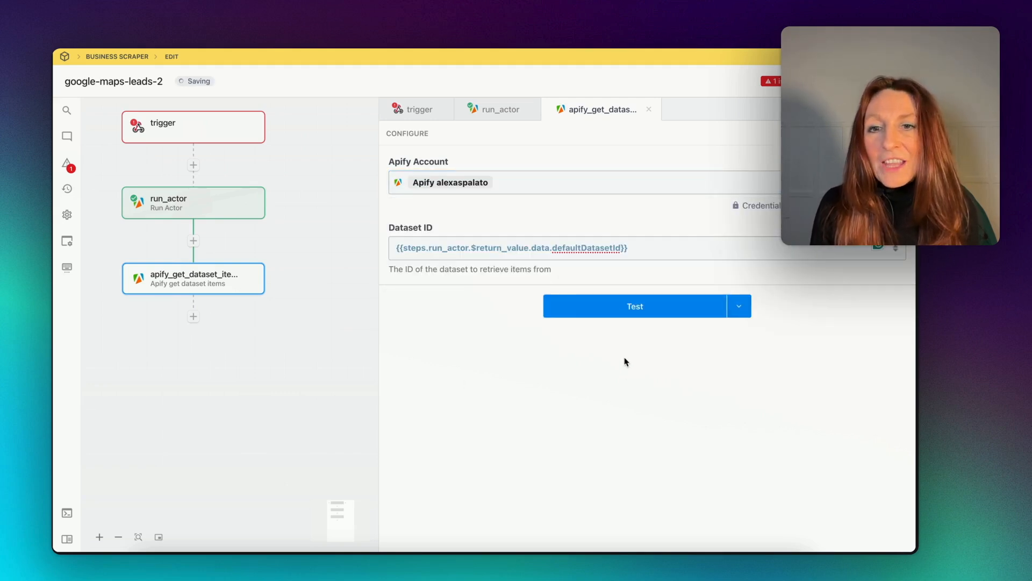
Test the Apify get dataset items step and examine all fields of the first returned restaurant item.
left_click(628, 306)
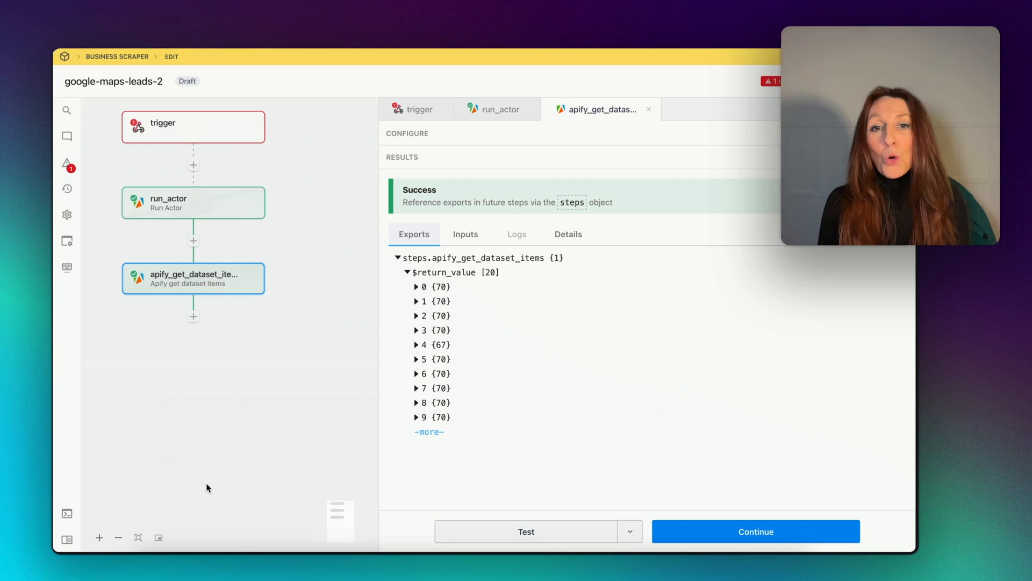
left_click(417, 286)
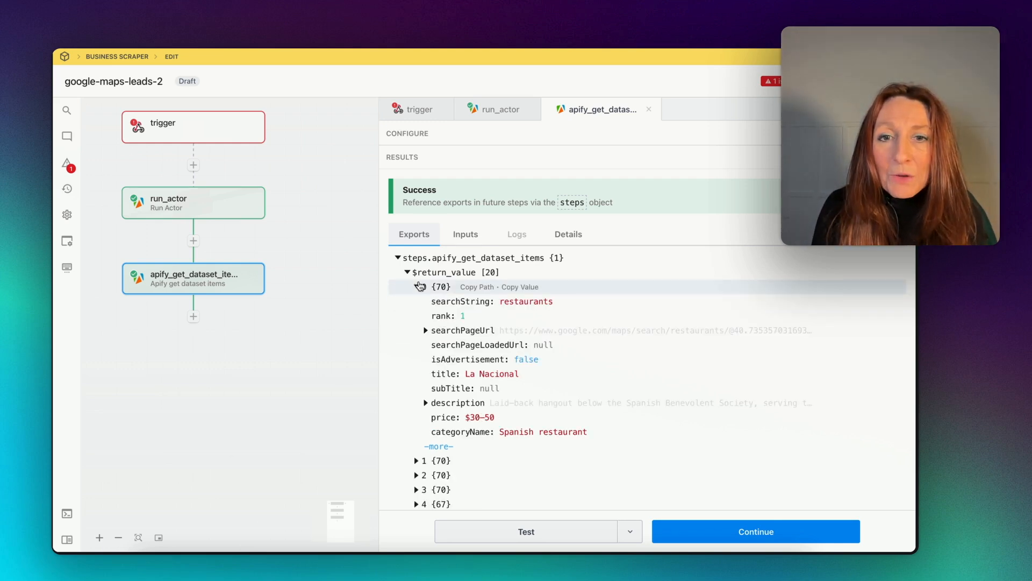
left_click(439, 447)
scroll(523, 371, "down", 5)
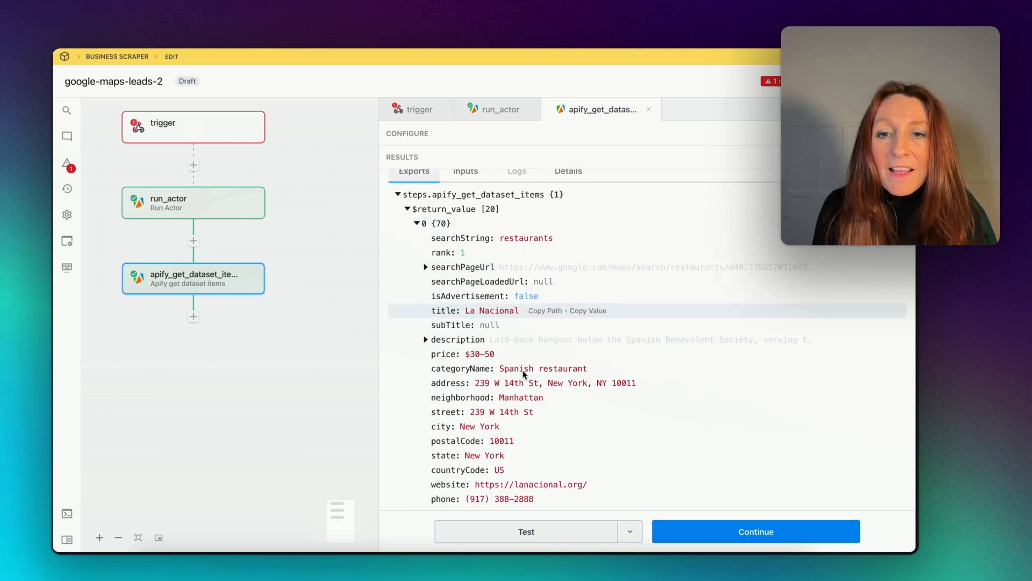
scroll(523, 371, "down", 12)
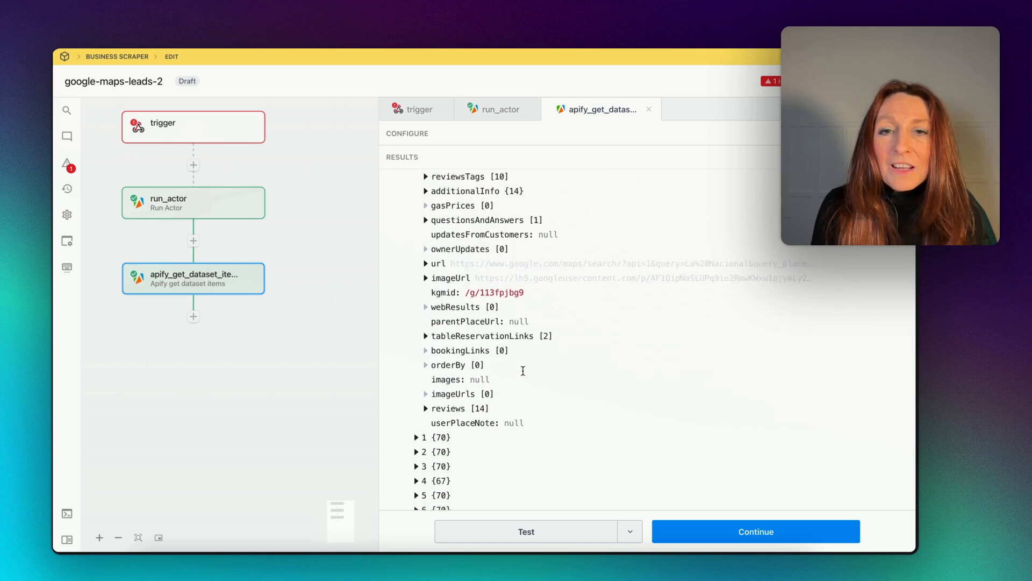
scroll(522, 371, "up", 20)
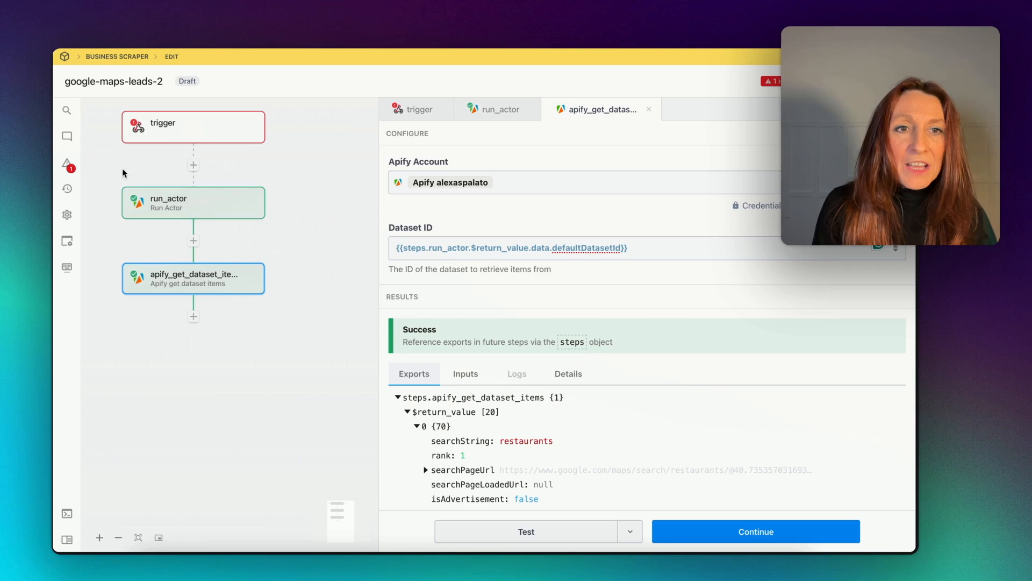
Switch to the google-maps-lead-gen workflow and read through the code of its parse_data step.
left_click(53, 151)
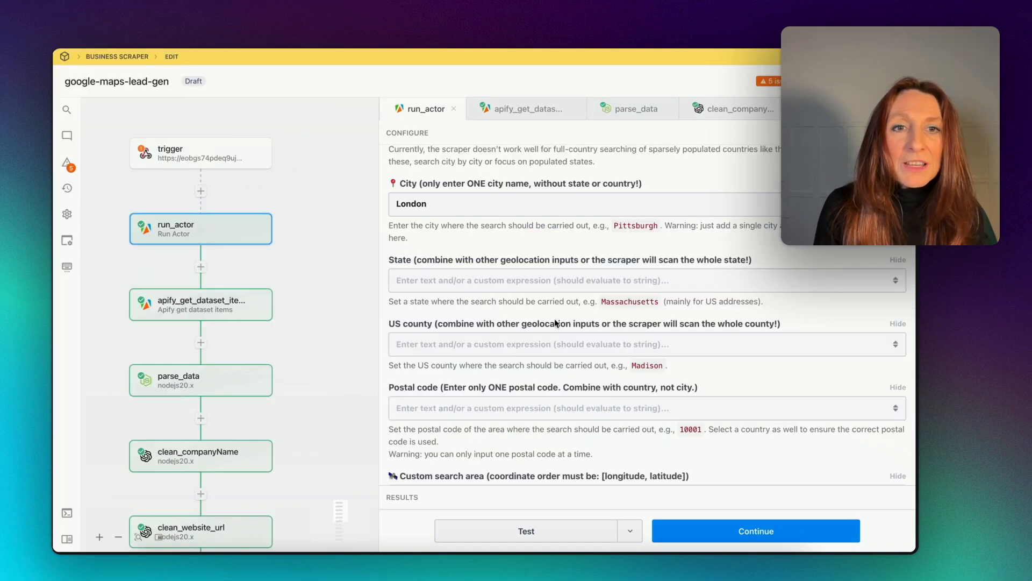
left_click(238, 388)
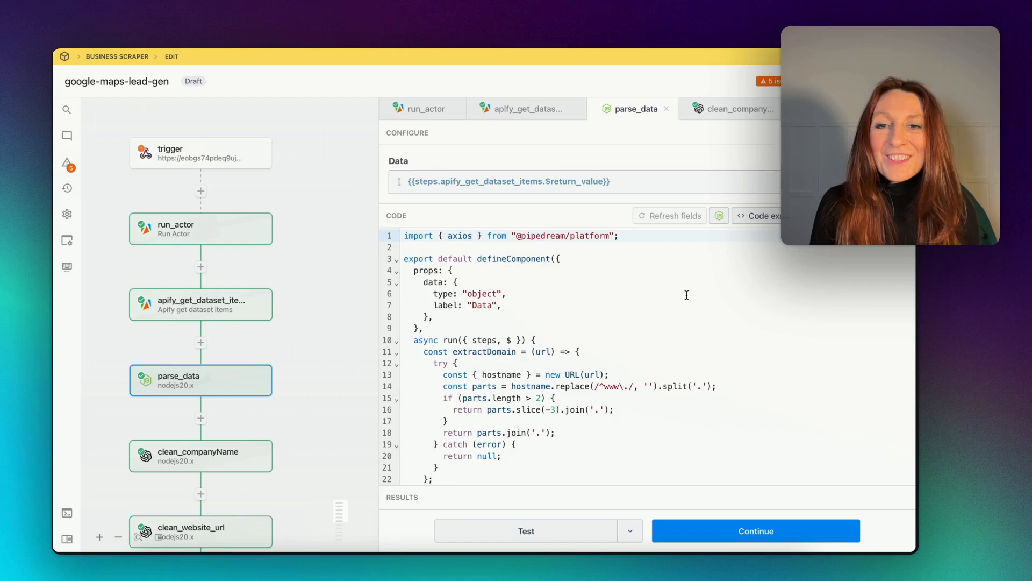
scroll(686, 295, "down", 8)
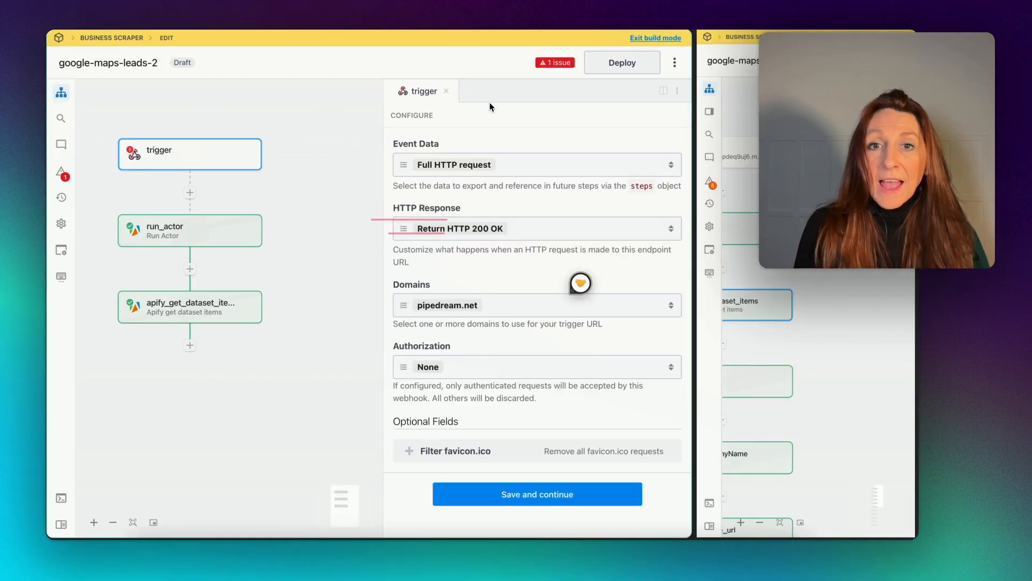
Add a Run Node code step after apify_get_dataset_items in the google-maps-leads-2 workflow.
left_click(189, 345)
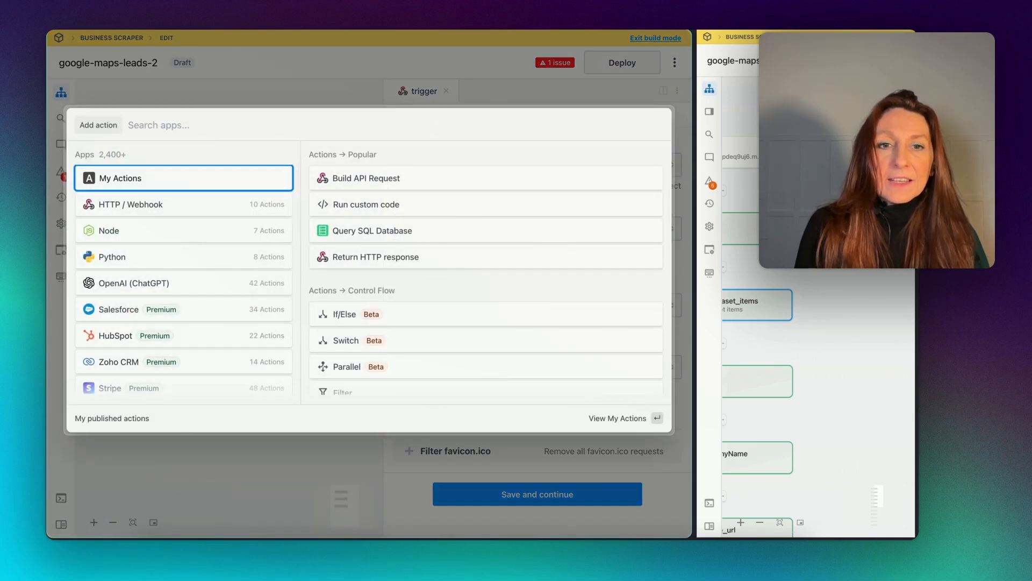
left_click(109, 231)
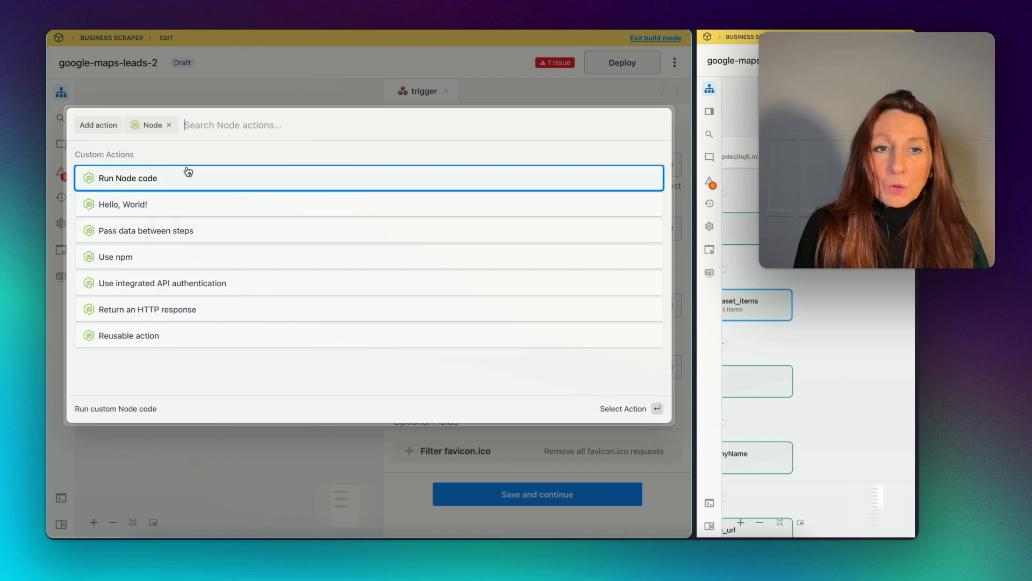
left_click(133, 180)
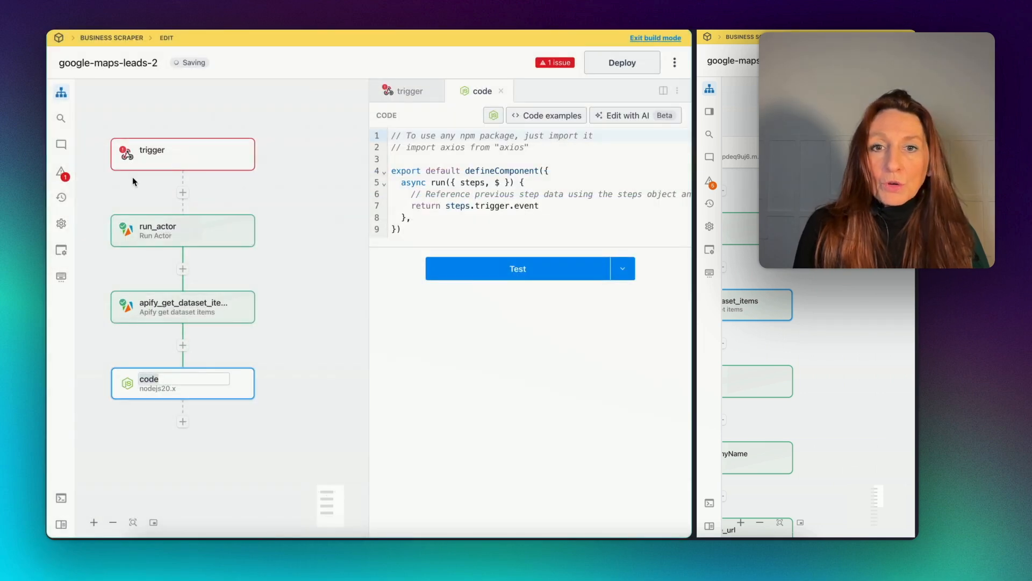
Have AI rewrite the code to take an object prop data and map each item to companyName, address, website, category, extract-domain domain, totalRating and existing reviews.
left_click(621, 116)
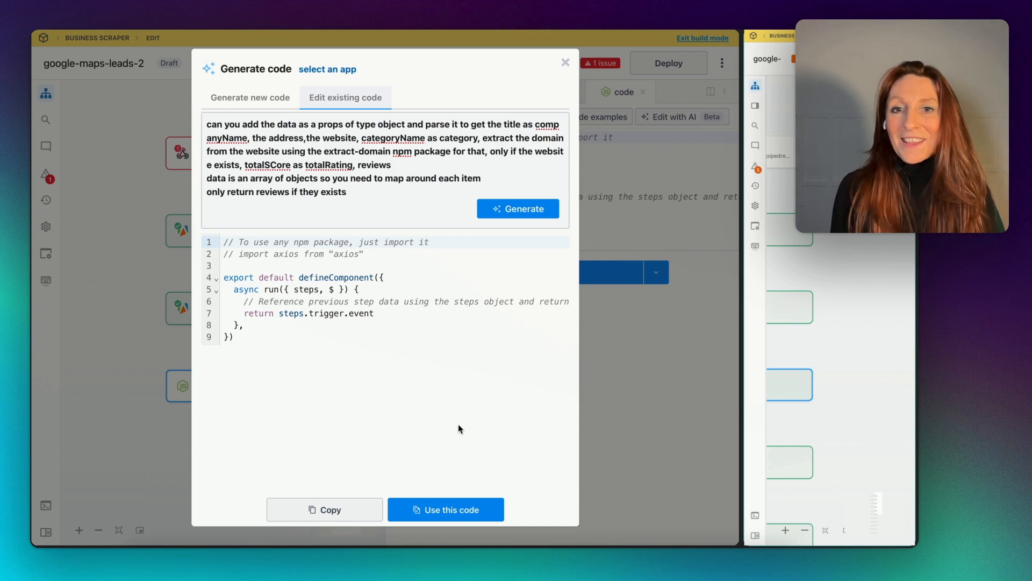
left_click(515, 211)
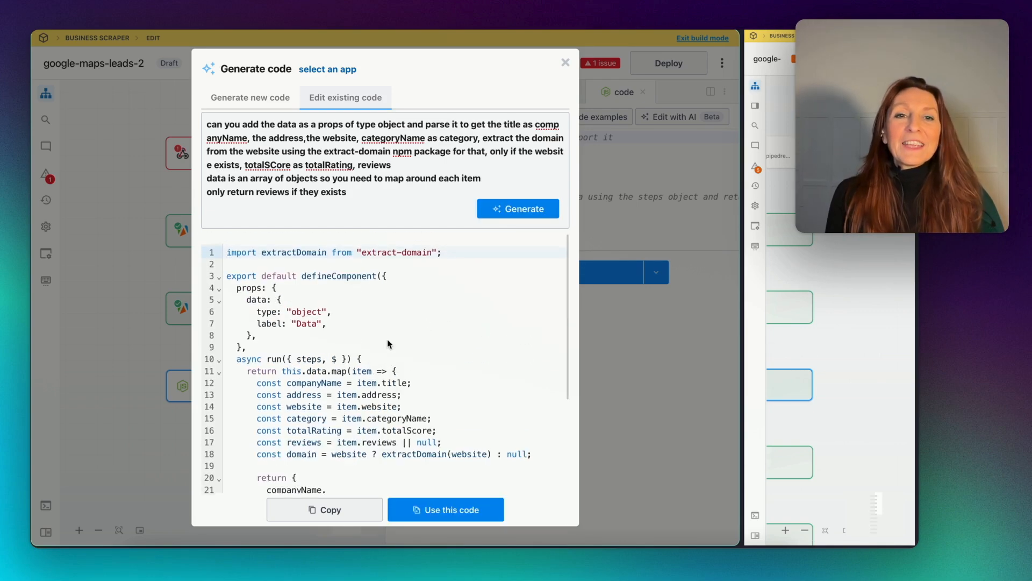
Review the generated code from the extract-domain import and data prop through the item mapping to the returned fields.
scroll(390, 343, "down", 3)
scroll(408, 323, "up", 3)
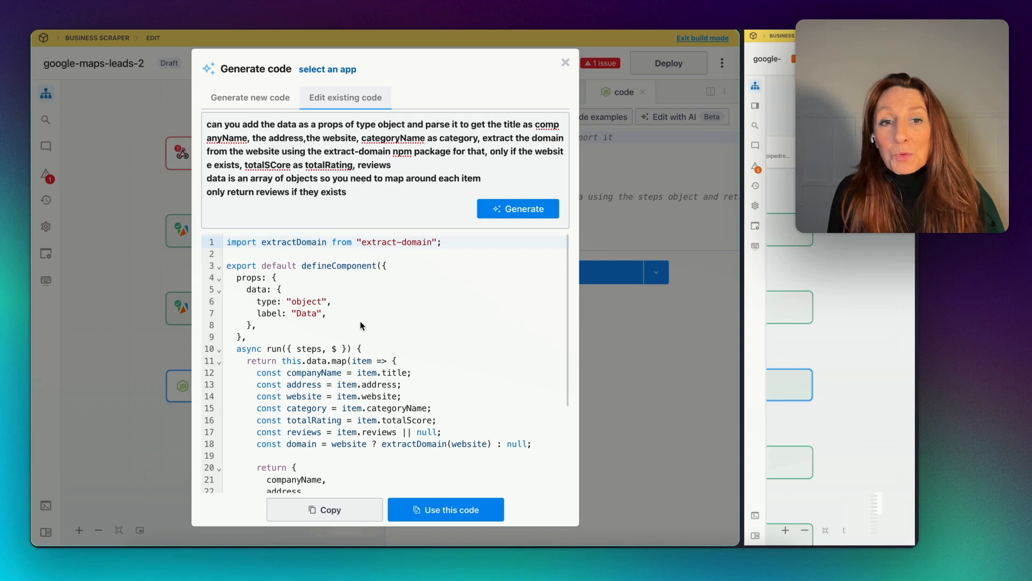
scroll(269, 310, "down", 3)
scroll(333, 311, "up", 3)
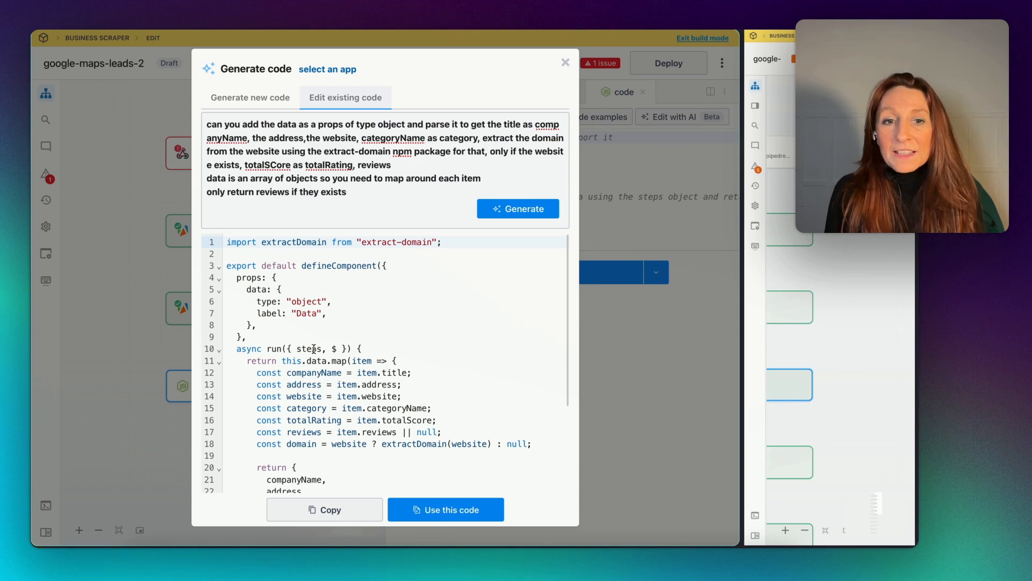
scroll(313, 348, "down", 3)
scroll(322, 360, "up", 3)
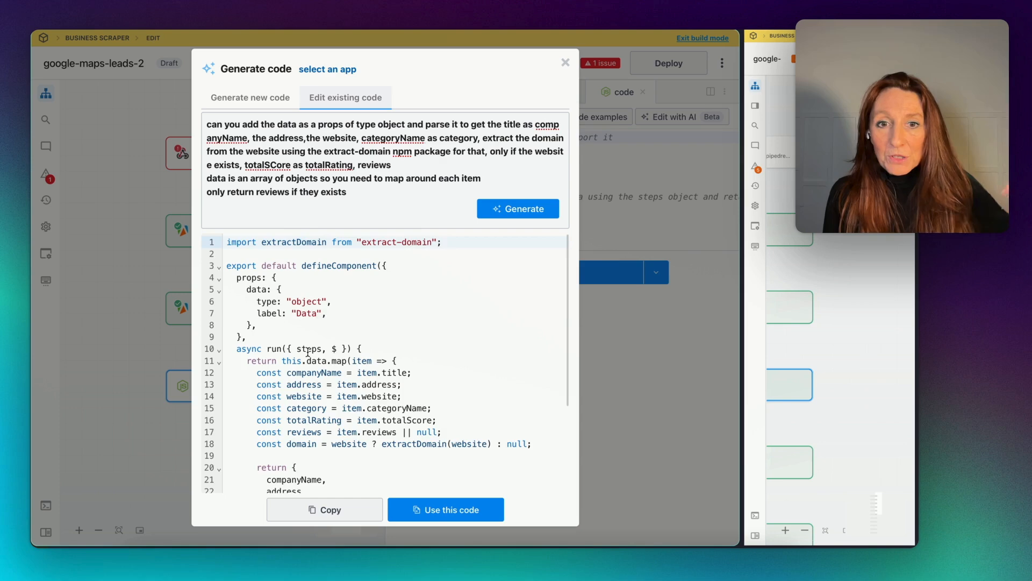
scroll(308, 353, "down", 3)
scroll(322, 355, "up", 3)
scroll(404, 363, "down", 3)
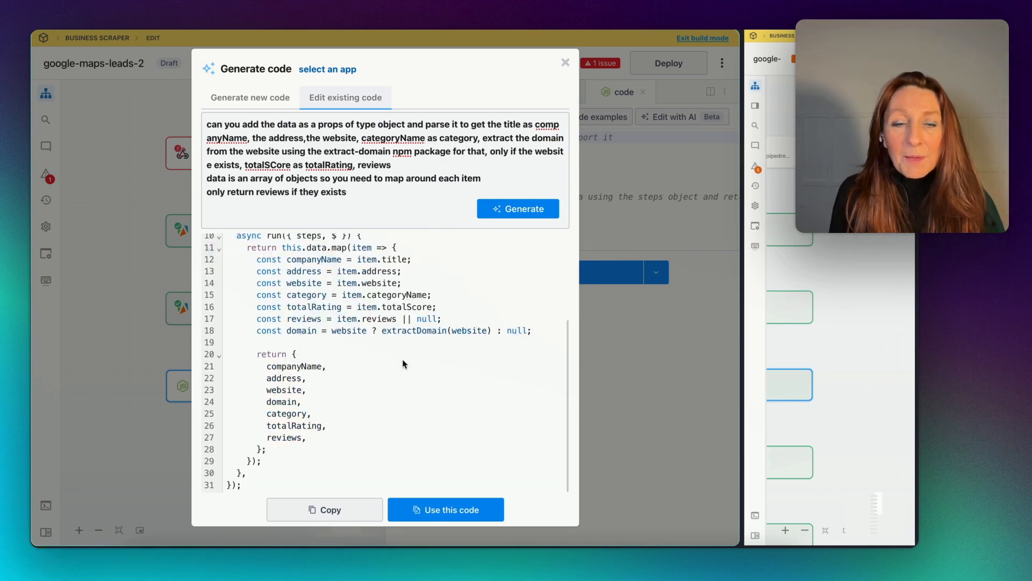
scroll(393, 363, "up", 3)
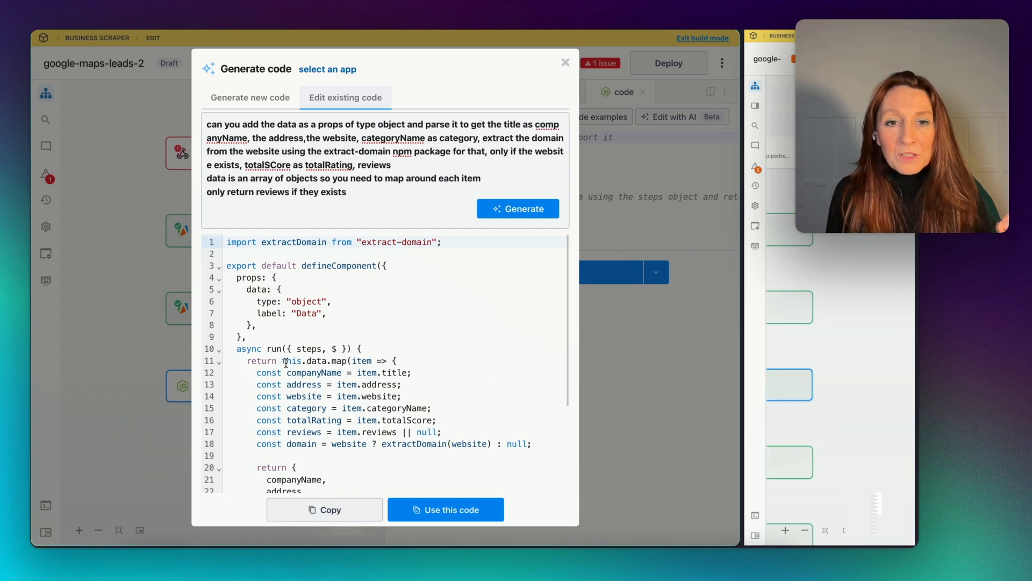
scroll(286, 363, "down", 3)
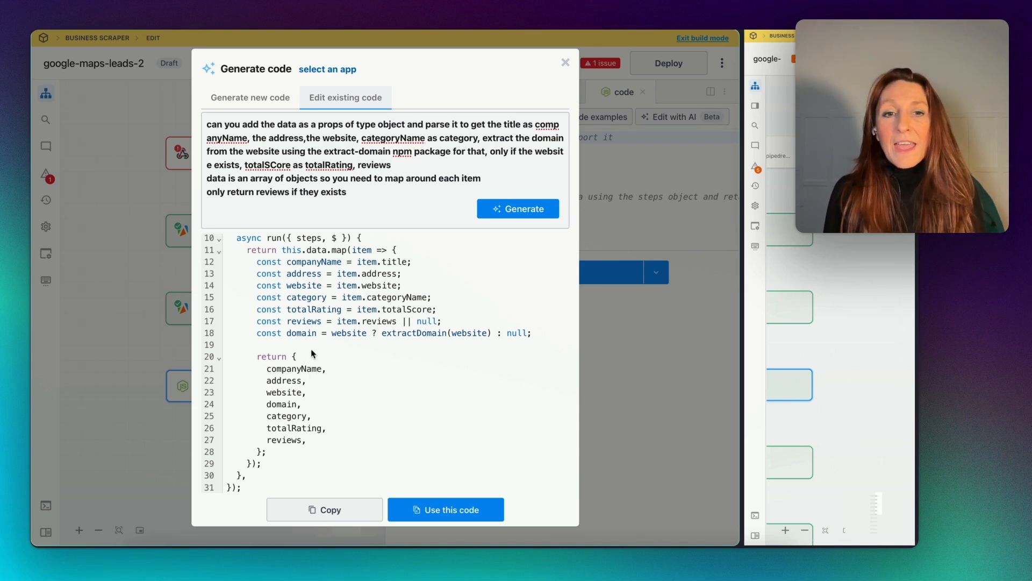
scroll(476, 356, "down", 1)
scroll(476, 356, "up", 1)
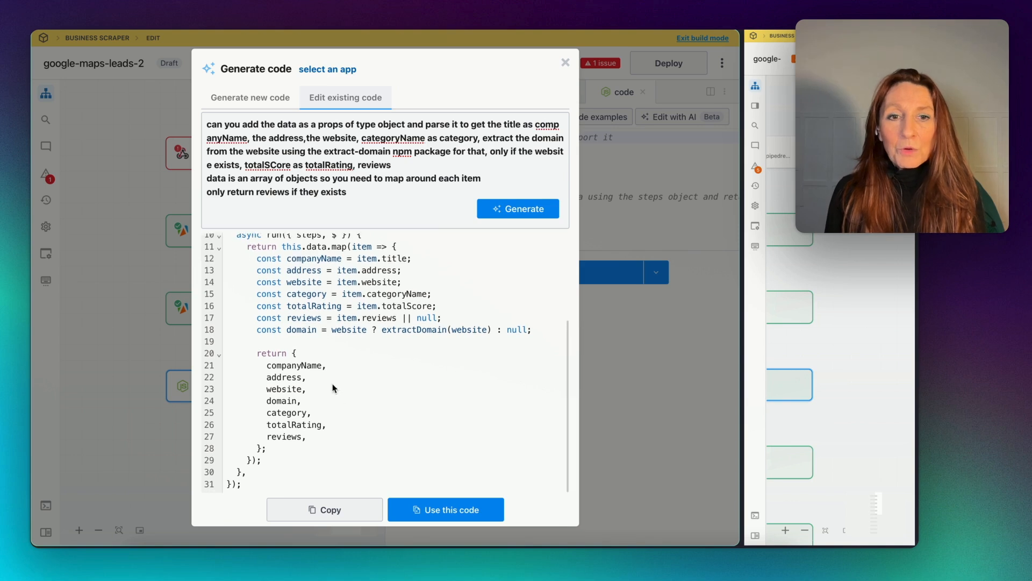
Insert the generated parsing code into the Node code step and check it over in the editor.
left_click(456, 515)
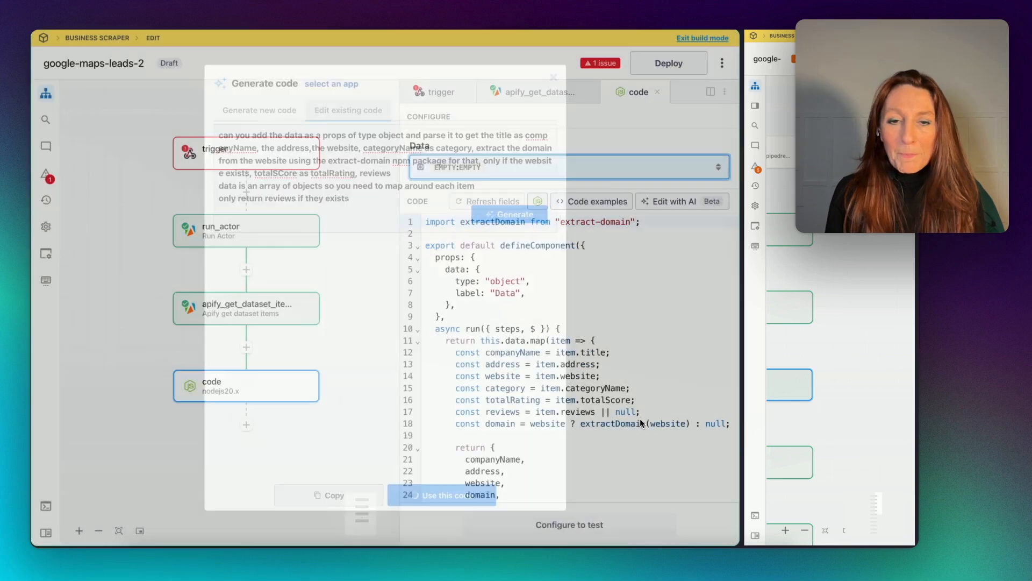
scroll(601, 387, "down", 1)
scroll(600, 387, "down", 2)
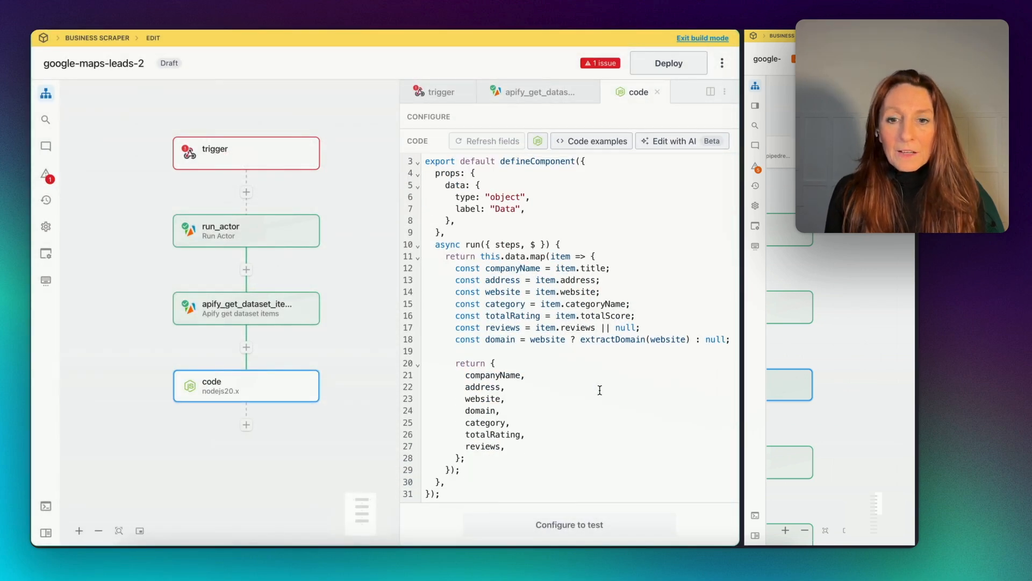
scroll(543, 353, "up", 3)
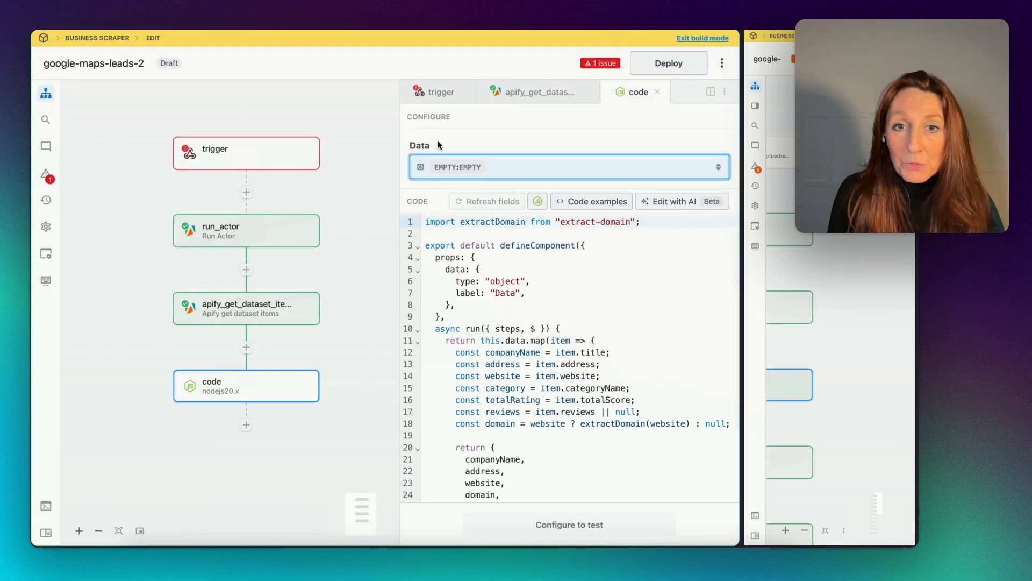
Copy the path of the dataset step's return value and set the code step's Data to the custom expression {{steps.apify_get_dataset_items.$return_value}}.
left_click(288, 322)
scroll(425, 352, "up", 10)
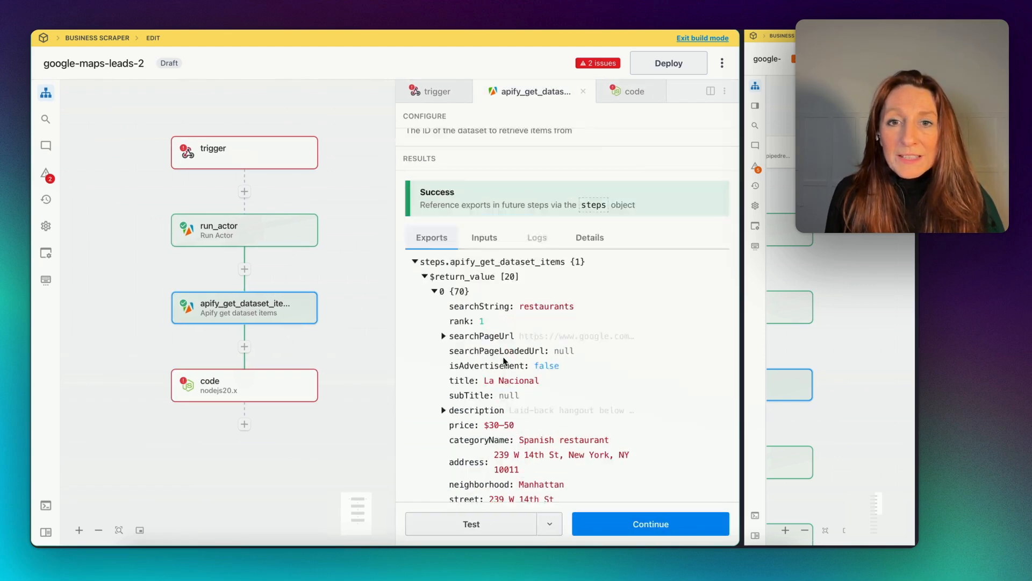
scroll(538, 376, "down", 1)
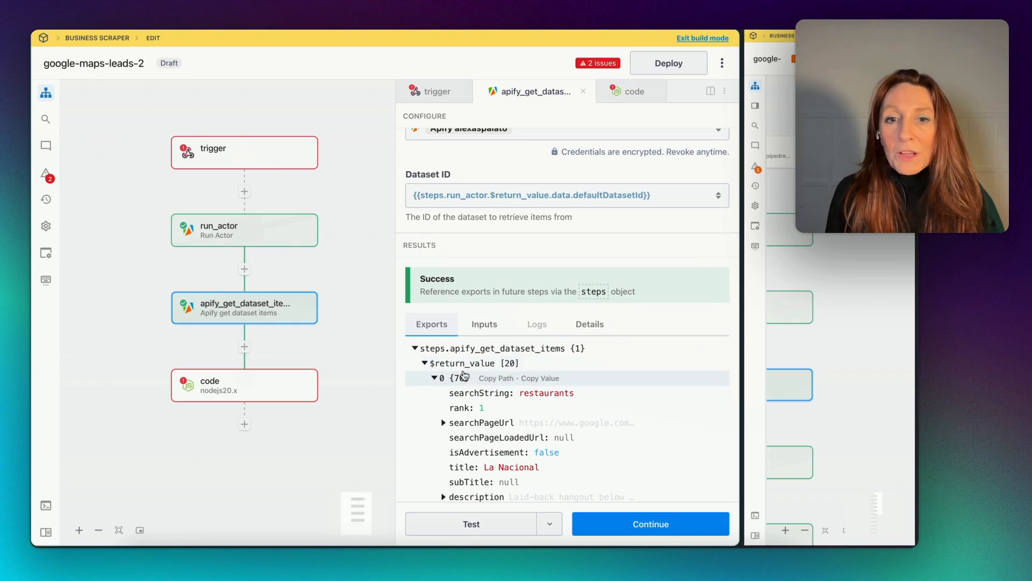
left_click(540, 363)
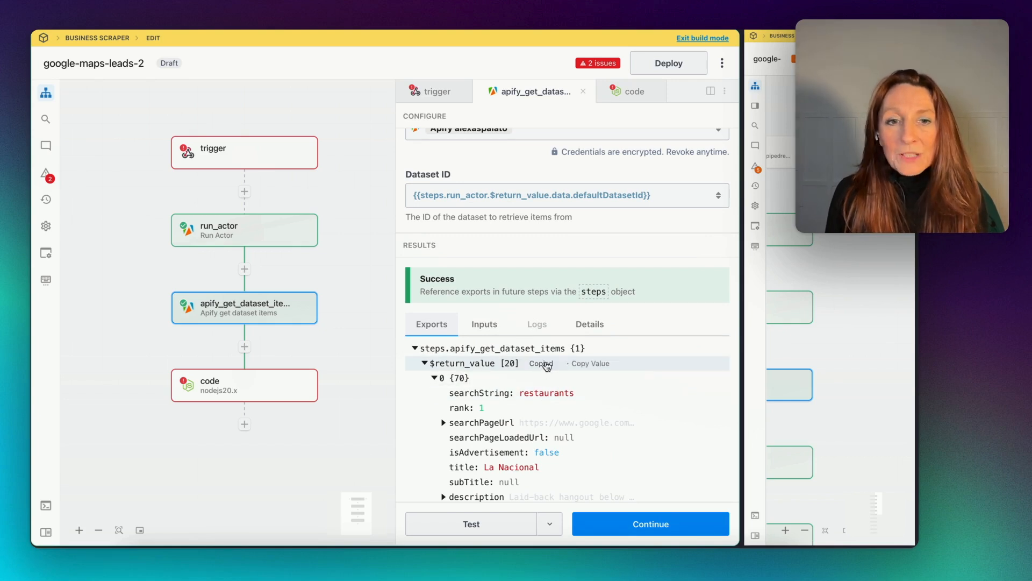
left_click(259, 379)
left_click(463, 168)
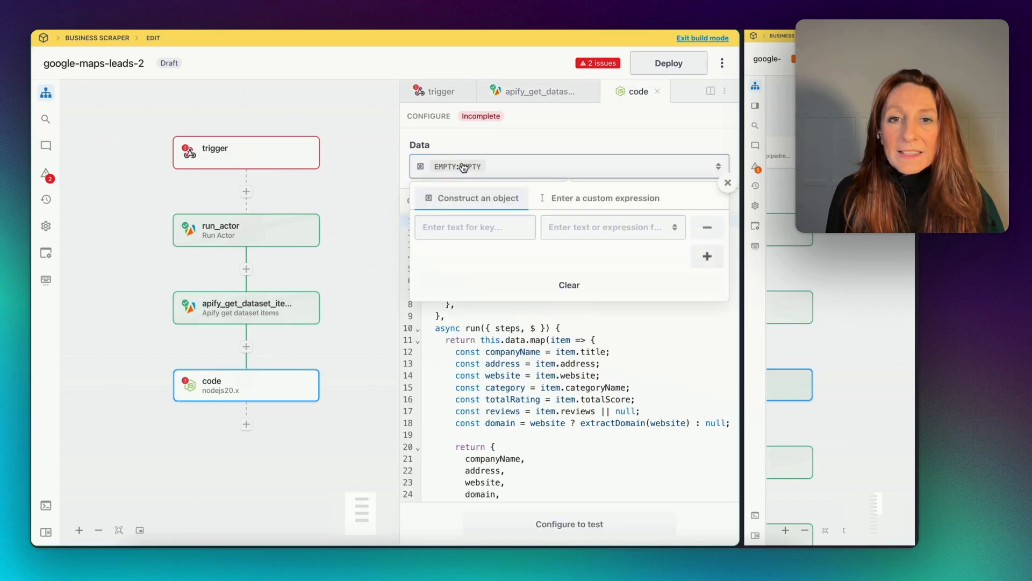
left_click(565, 200)
left_click(452, 164)
type("{{steps.apify_get_dataset_items.$return_value}}")
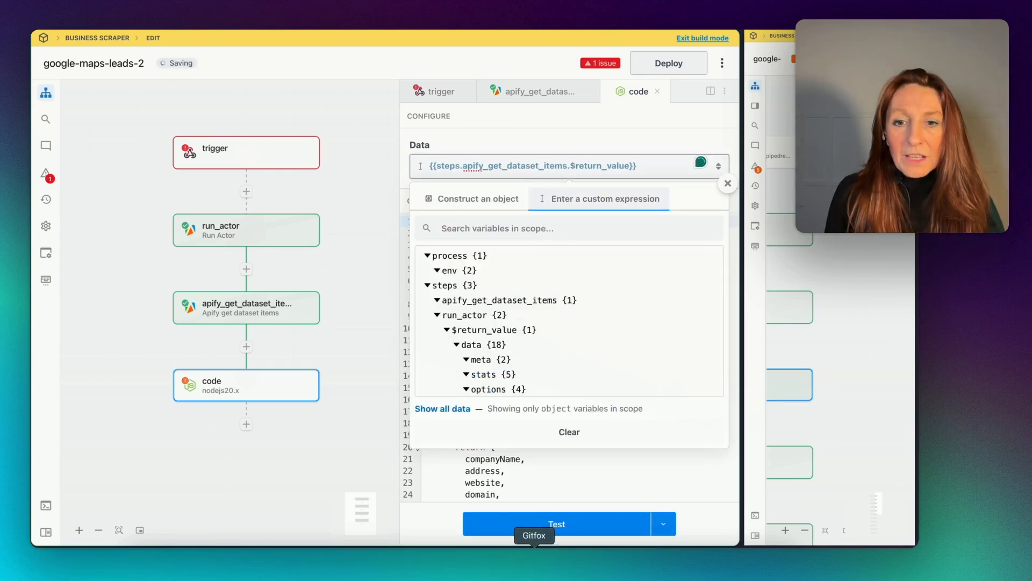
left_click(441, 522)
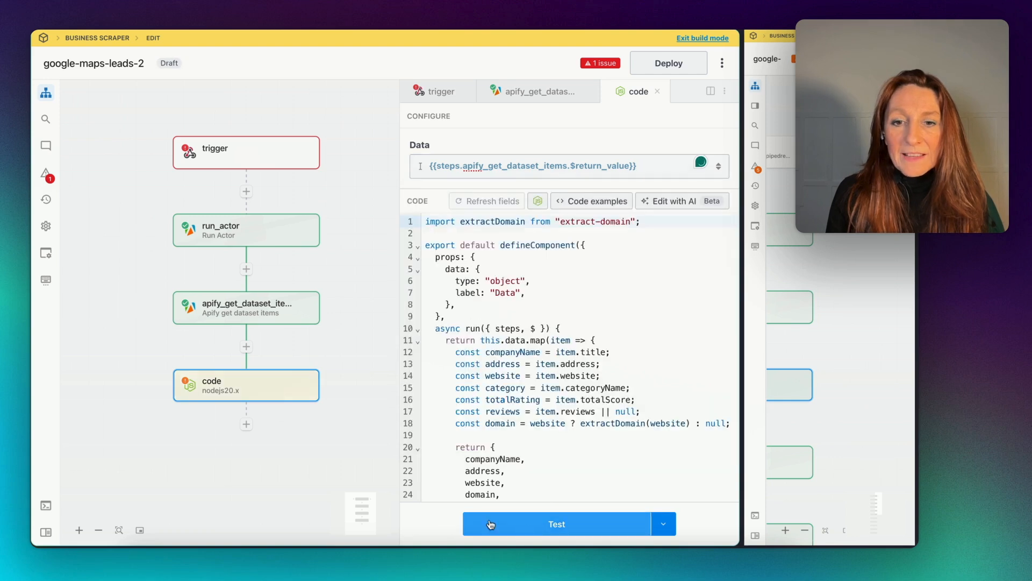
Test the code step and examine the parsed fields of the first returned item, including its first review.
left_click(544, 528)
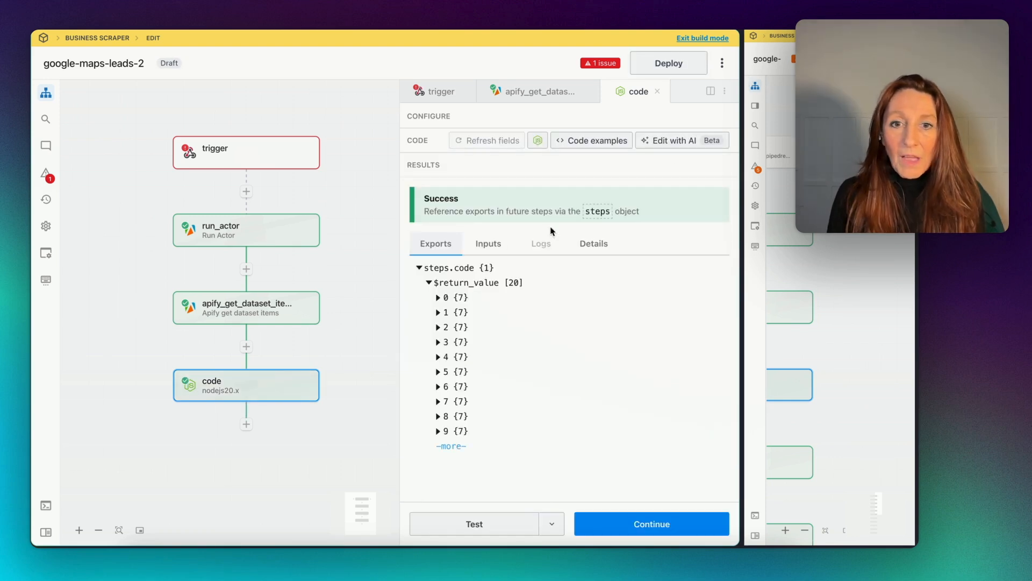
left_click(438, 297)
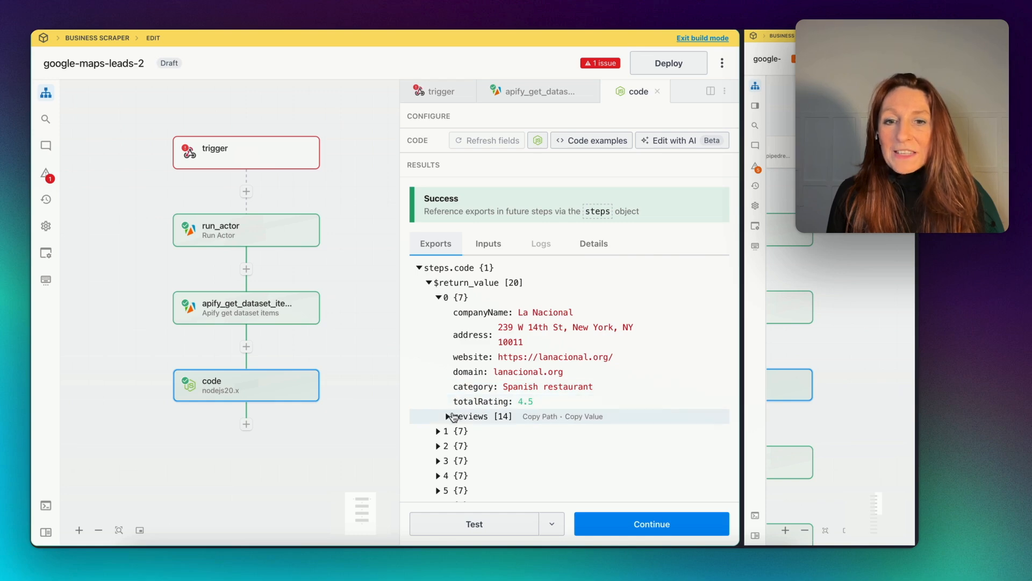
left_click(449, 416)
left_click(457, 430)
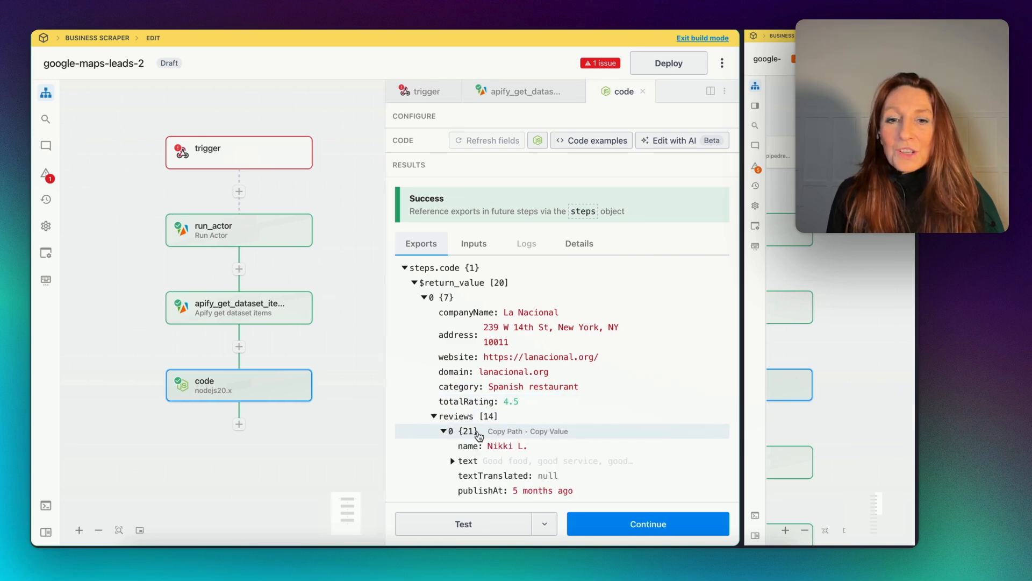
scroll(479, 435, "down", 5)
scroll(469, 455, "up", 10)
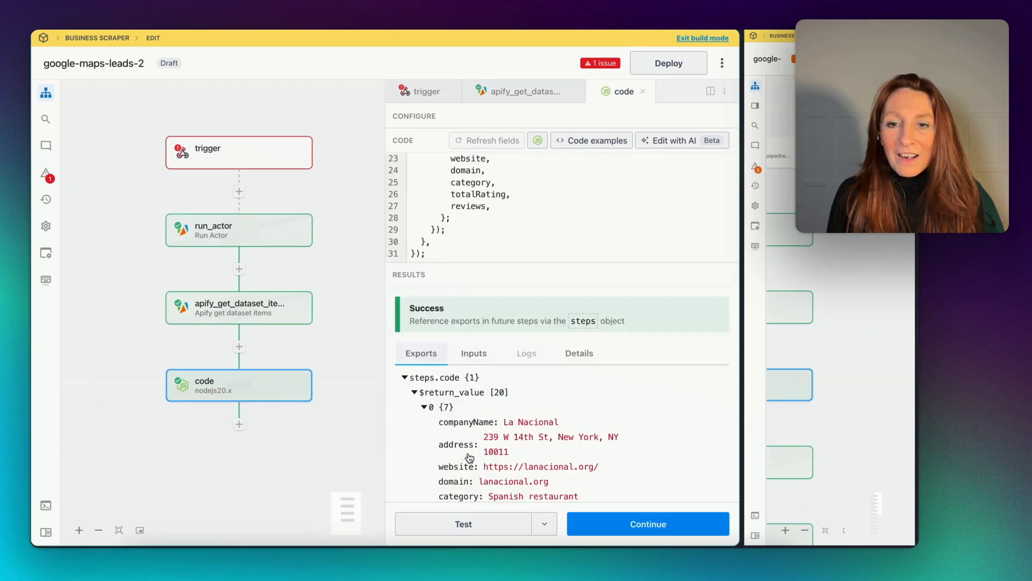
scroll(468, 457, "up", 3)
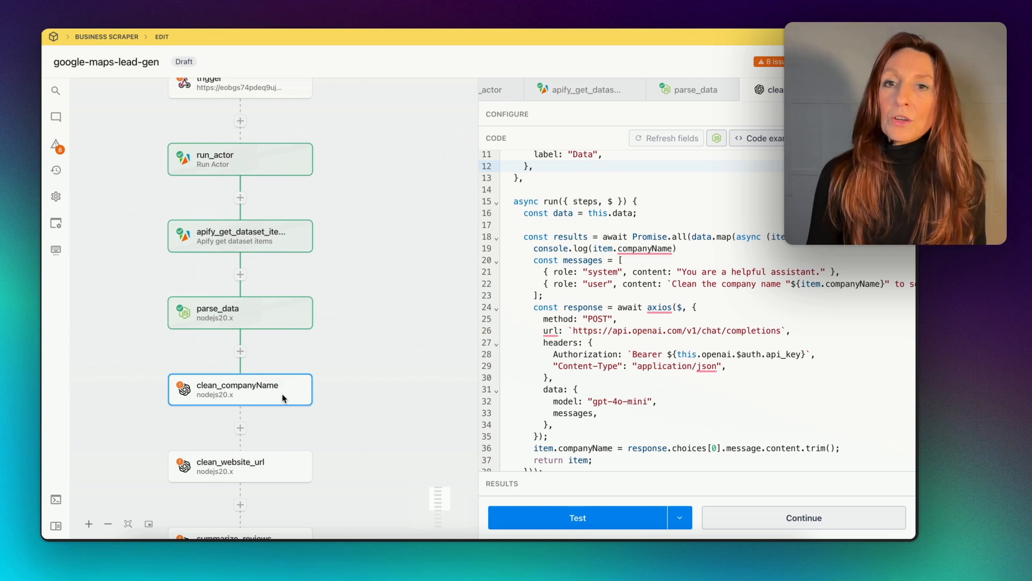
In the google-maps-lead-gen workflow, look through the OpenAI (ChatGPT) actions available for a step after parse_data without adding one.
left_click(239, 350)
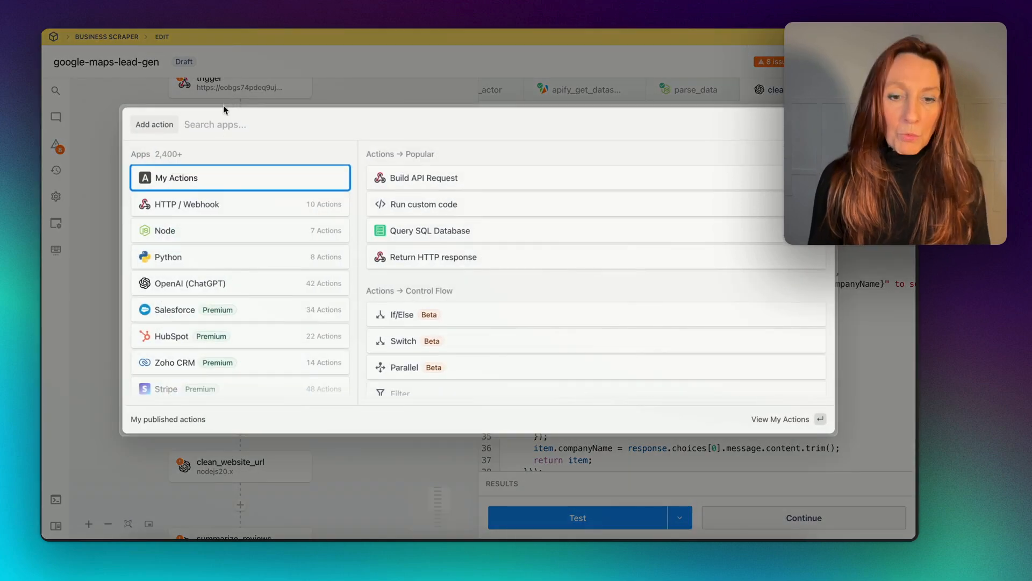
type("openai")
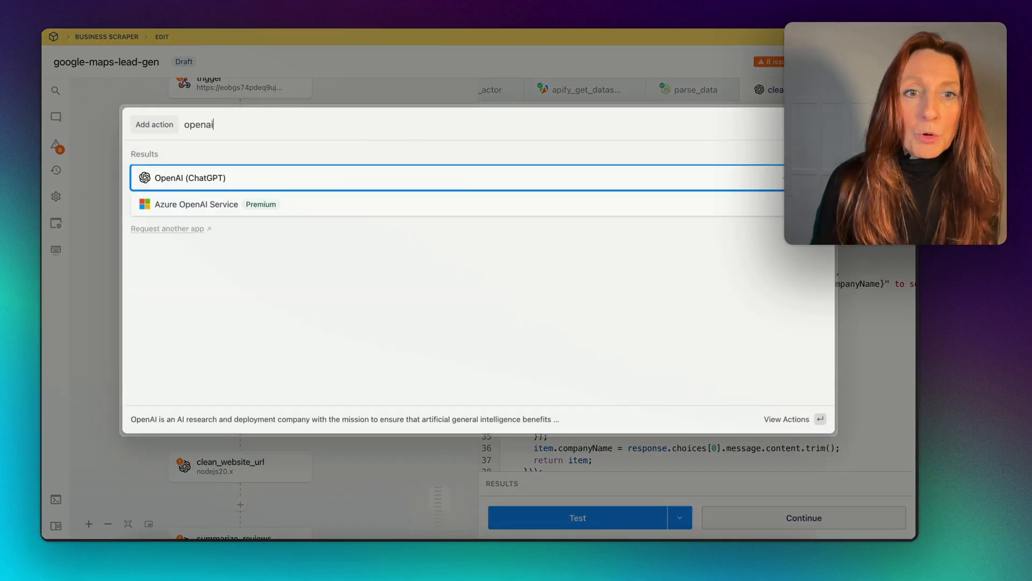
left_click(180, 177)
scroll(263, 291, "down", 5)
scroll(263, 290, "down", 3)
scroll(263, 291, "up", 10)
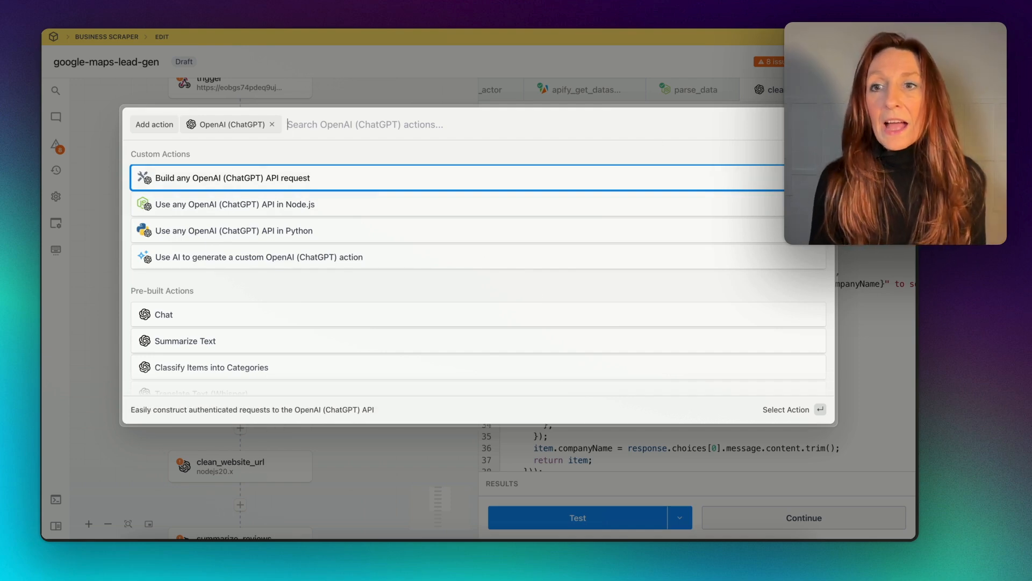
key("Escape")
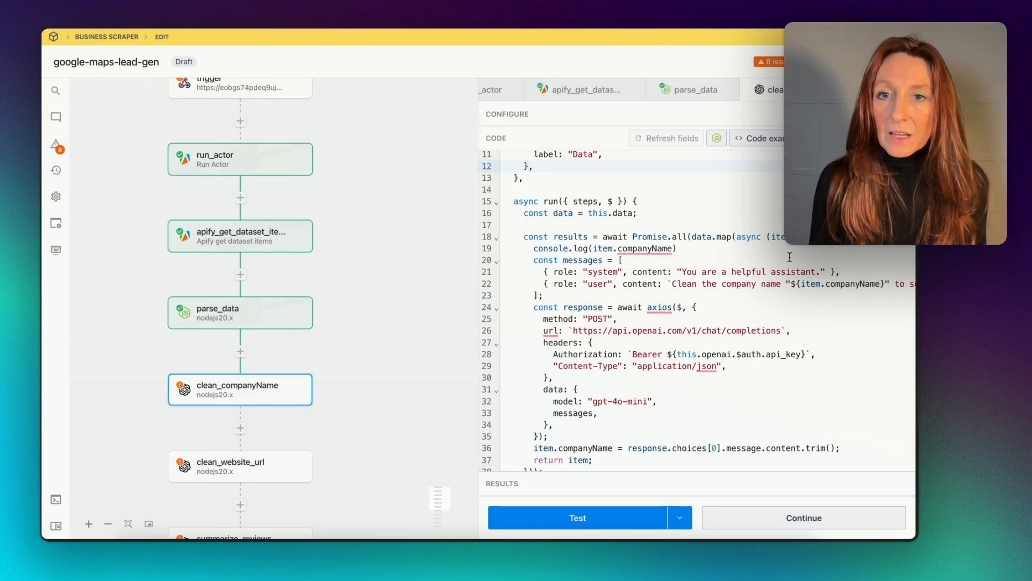
Examine the clean_companyName step's account, Data expression and code, reading the full user prompt that simplifies the company name.
scroll(725, 260, "up", 5)
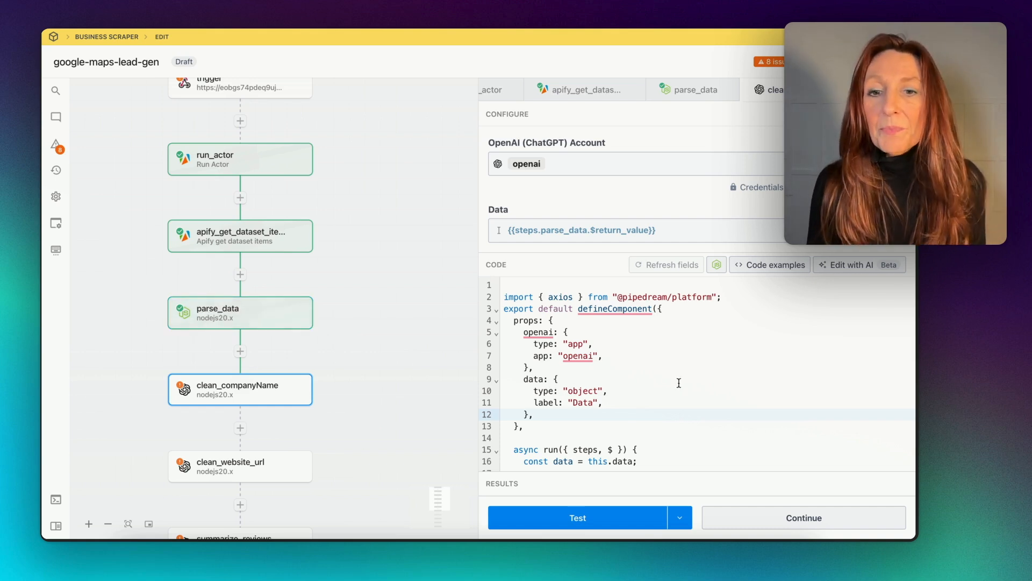
scroll(678, 383, "down", 8)
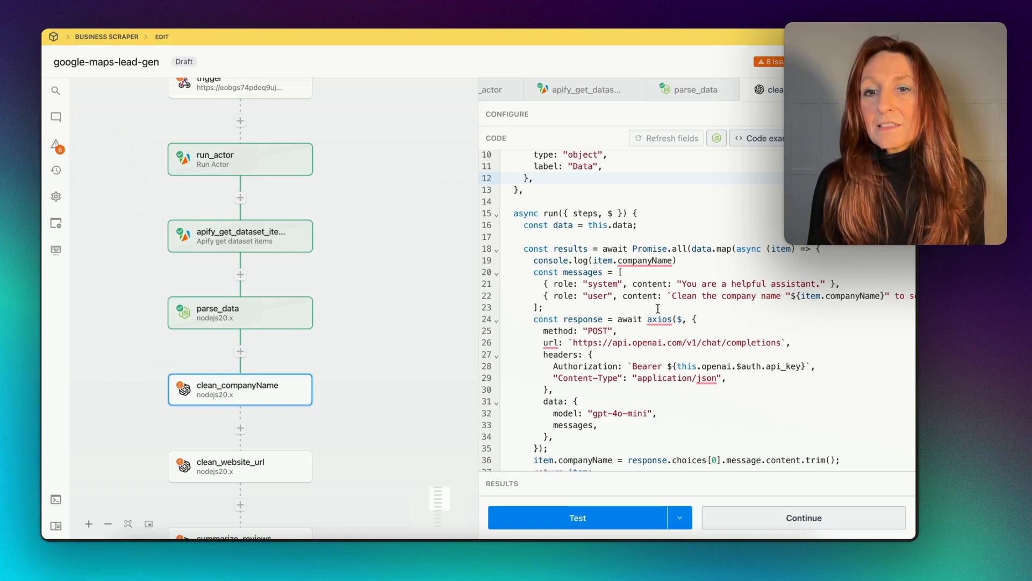
scroll(658, 309, "right", 3)
scroll(658, 309, "right", 8)
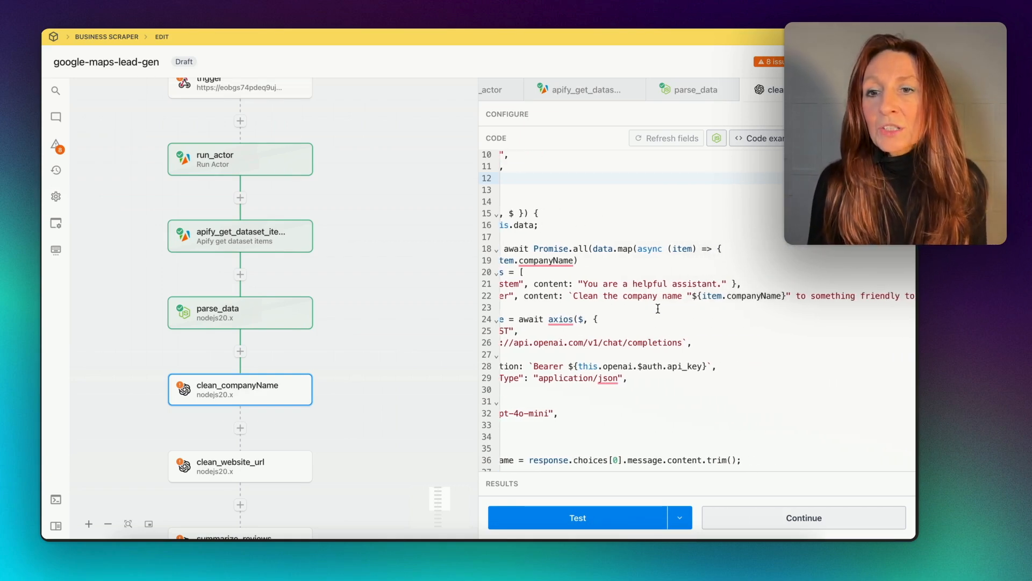
scroll(658, 309, "right", 10)
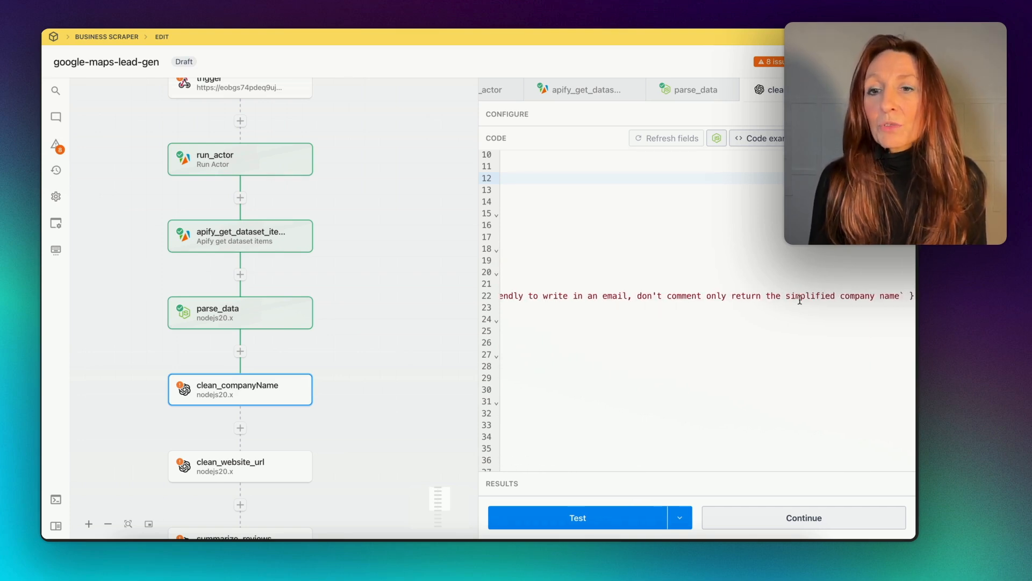
scroll(851, 304, "left", 15)
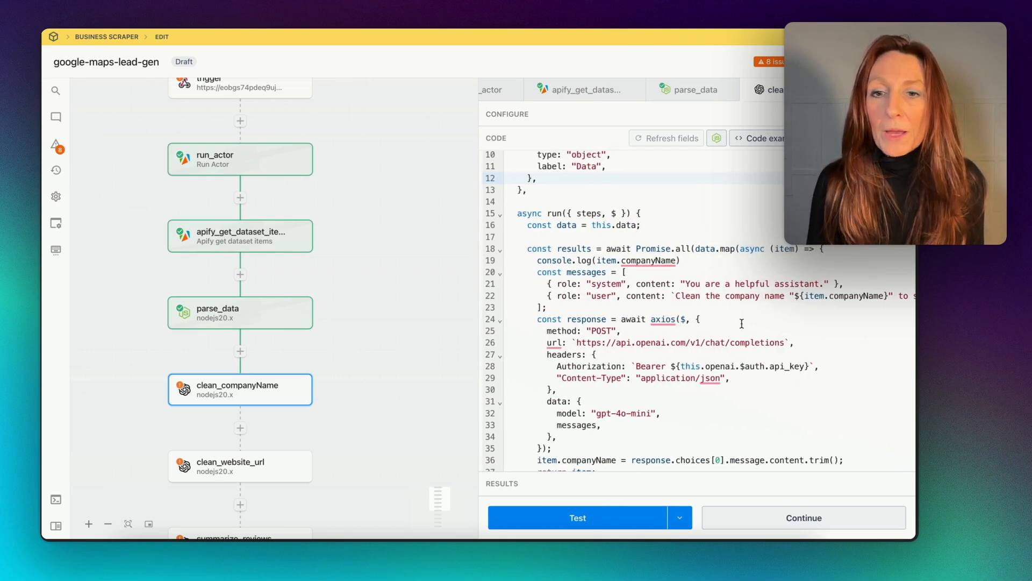
Test the clean_companyName step and expand returned items 0, 1 and 2 to check their company names.
scroll(686, 331, "down", 5)
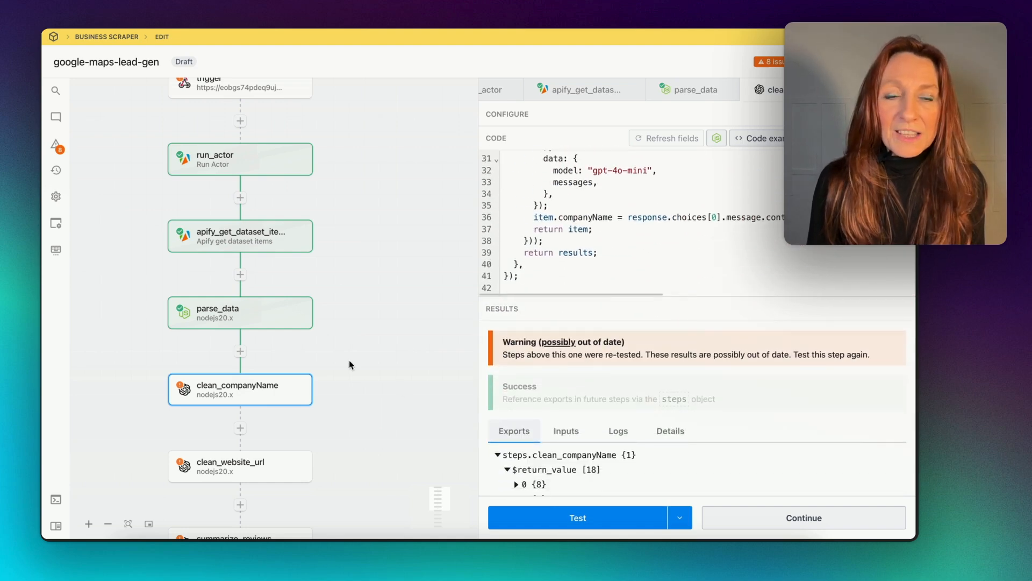
left_click(583, 515)
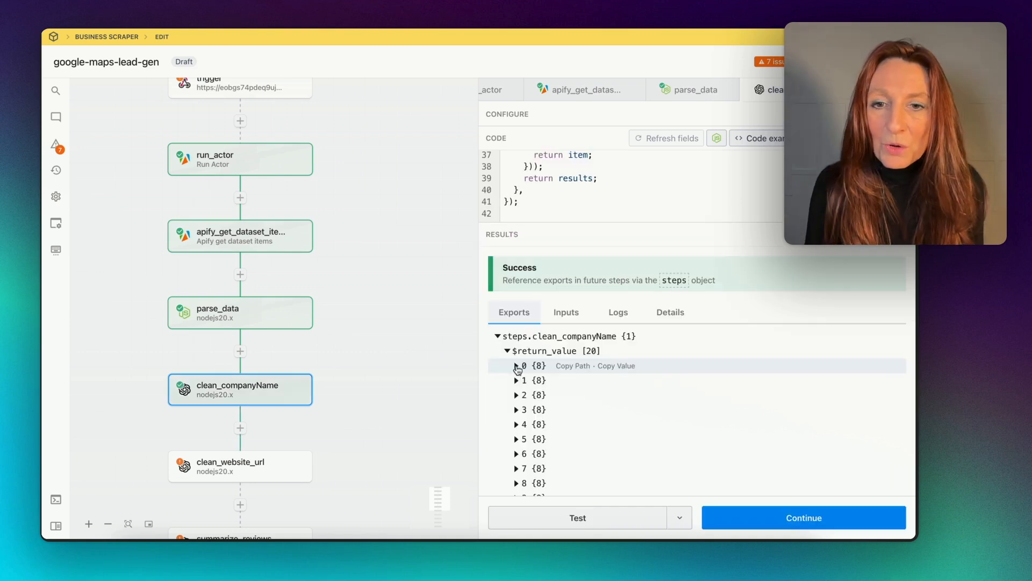
left_click(516, 366)
scroll(760, 385, "down", 3)
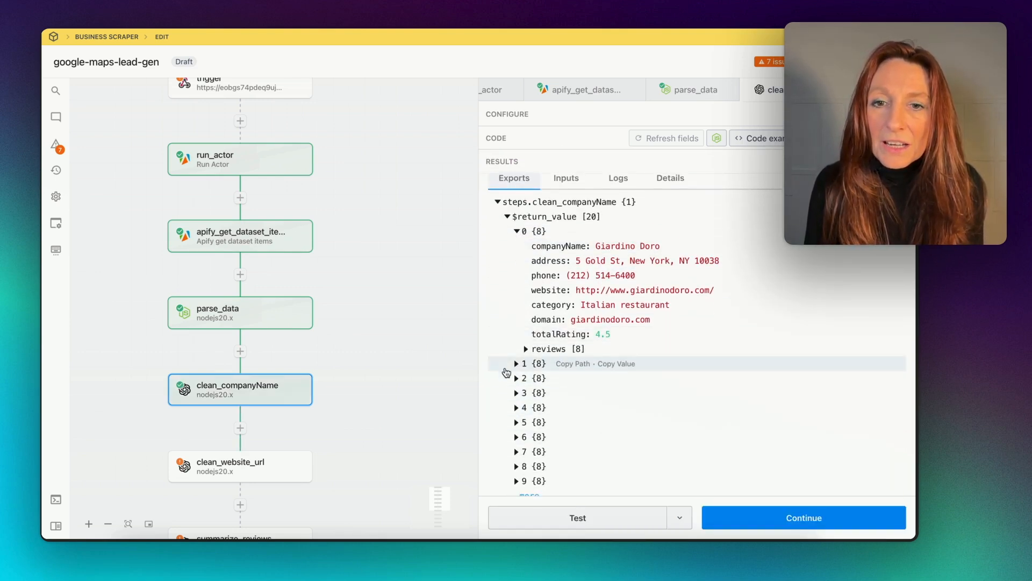
left_click(514, 365)
scroll(515, 398, "down", 2)
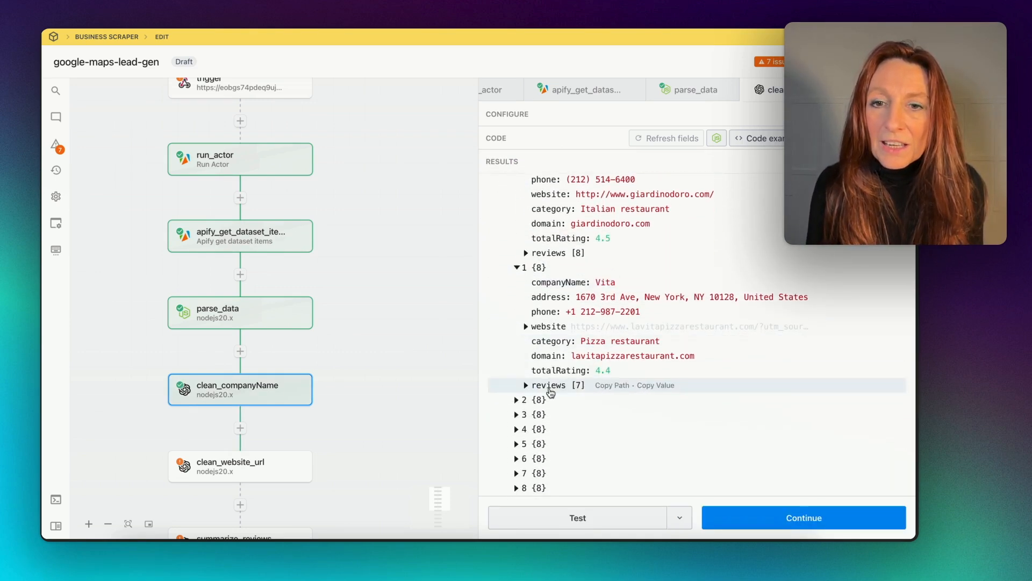
left_click(516, 400)
scroll(562, 339, "down", 3)
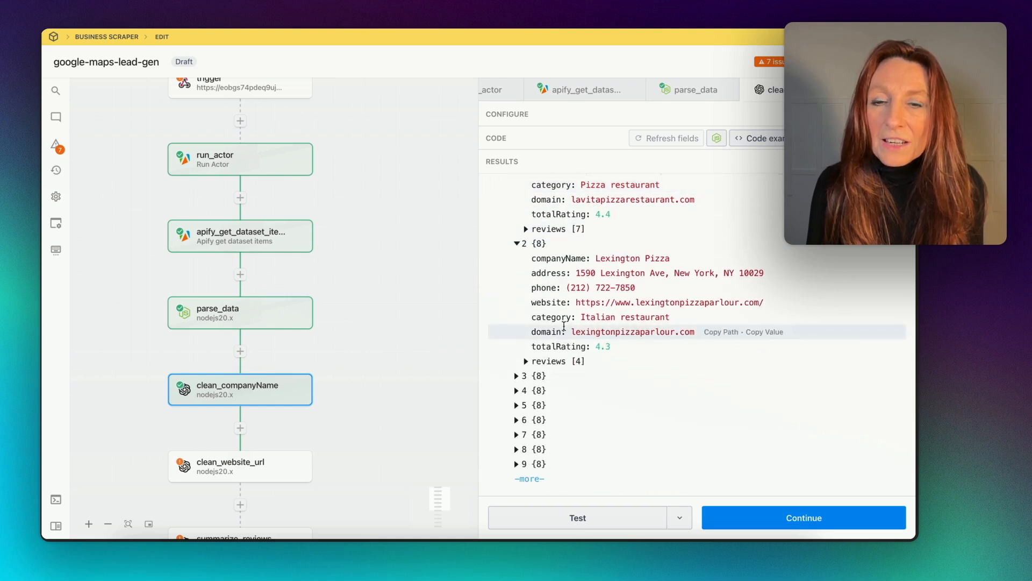
Compare the company names of items 2, 3 and 4 in the parse_data results with those returned by clean_companyName.
left_click(276, 322)
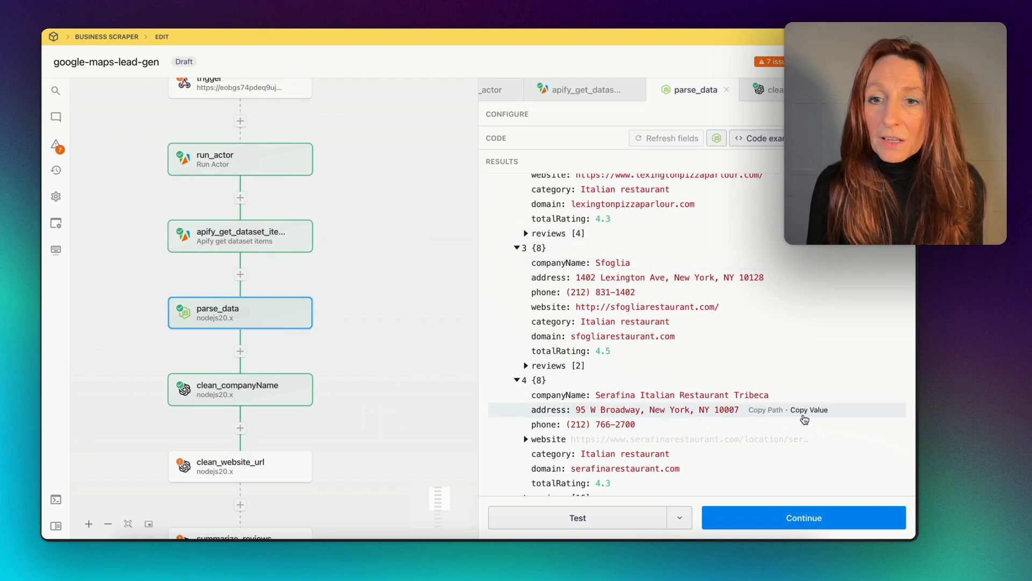
scroll(682, 313, "up", 2)
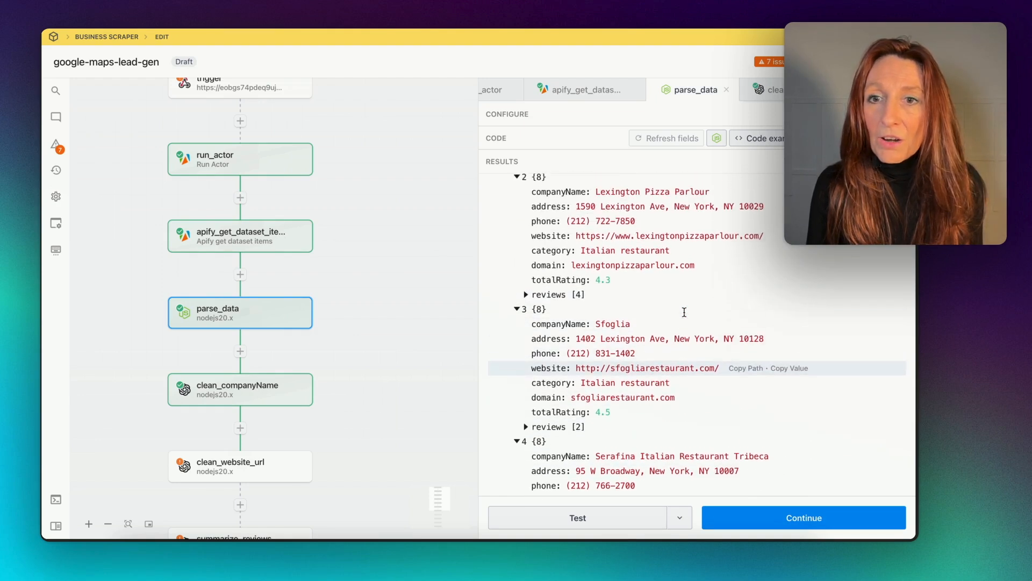
scroll(684, 312, "up", 2)
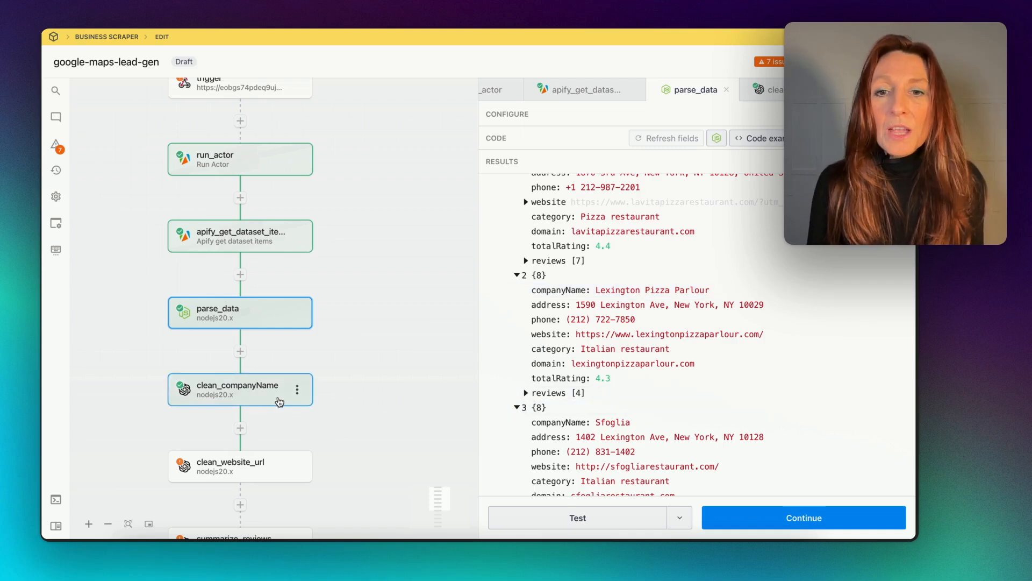
left_click(279, 401)
left_click(515, 377)
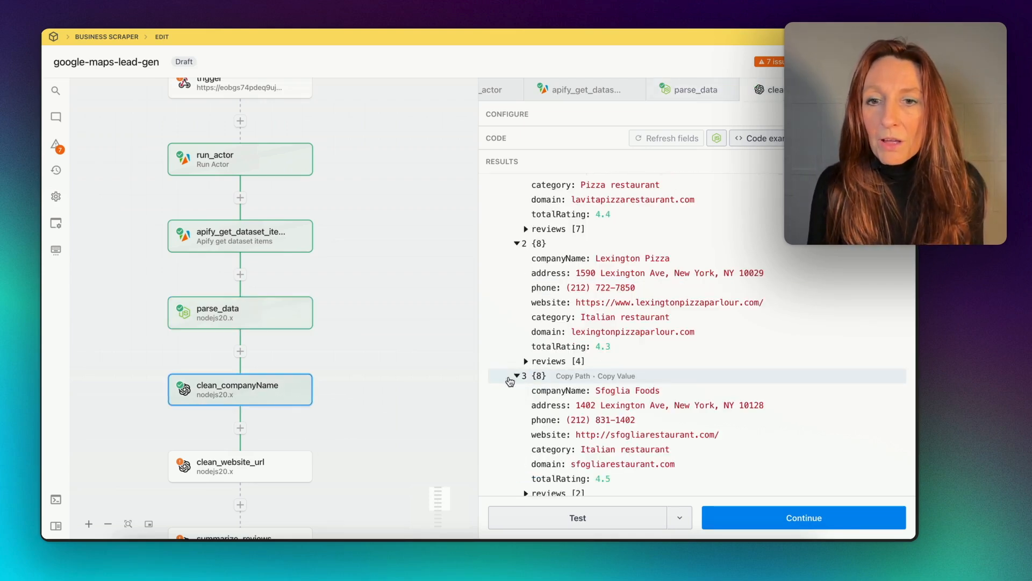
scroll(775, 390, "down", 4)
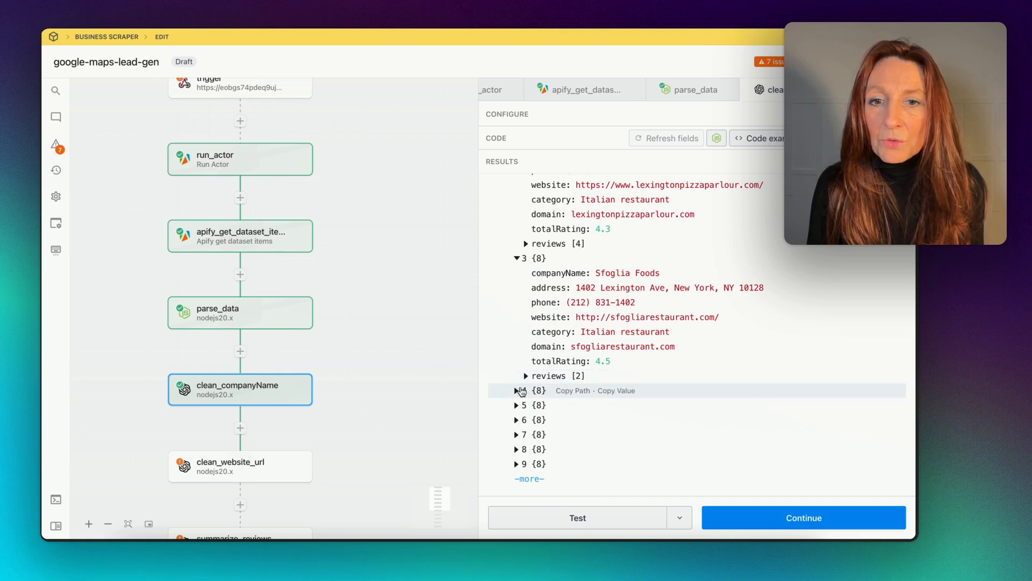
left_click(518, 391)
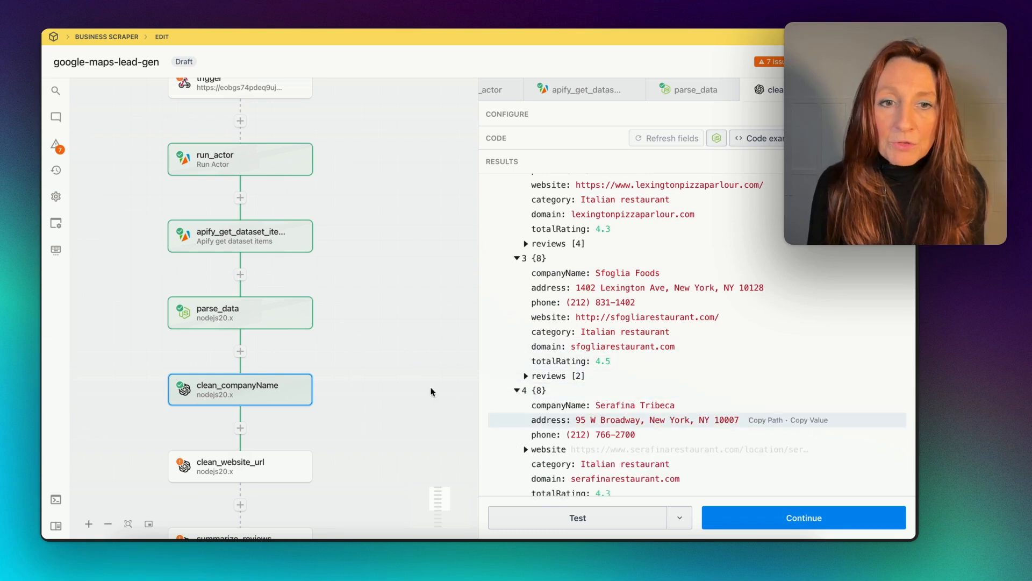
Examine the website URLs in the parse_data results, expanding the full URL of item 4.
left_click(286, 327)
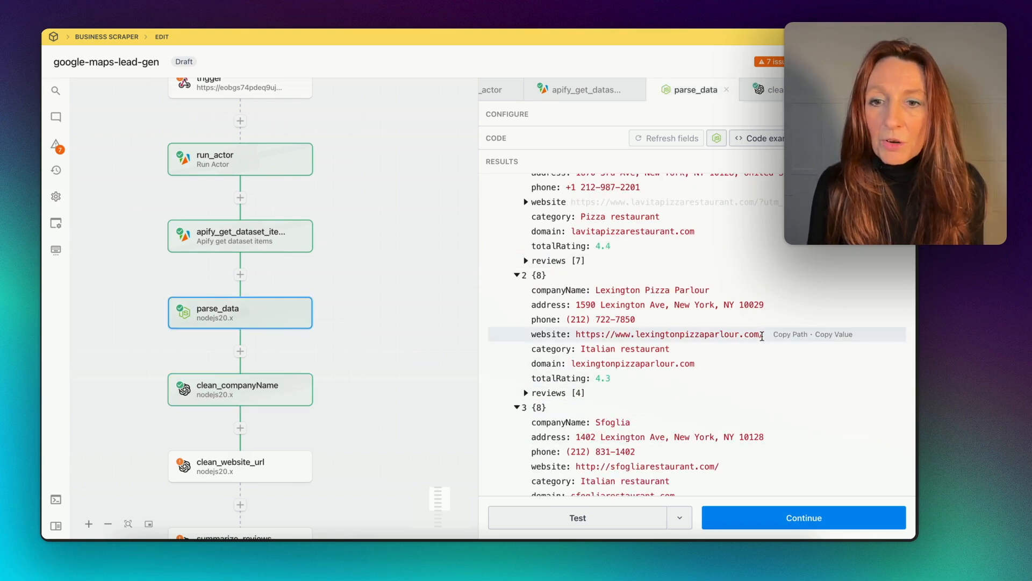
scroll(699, 330, "down", 8)
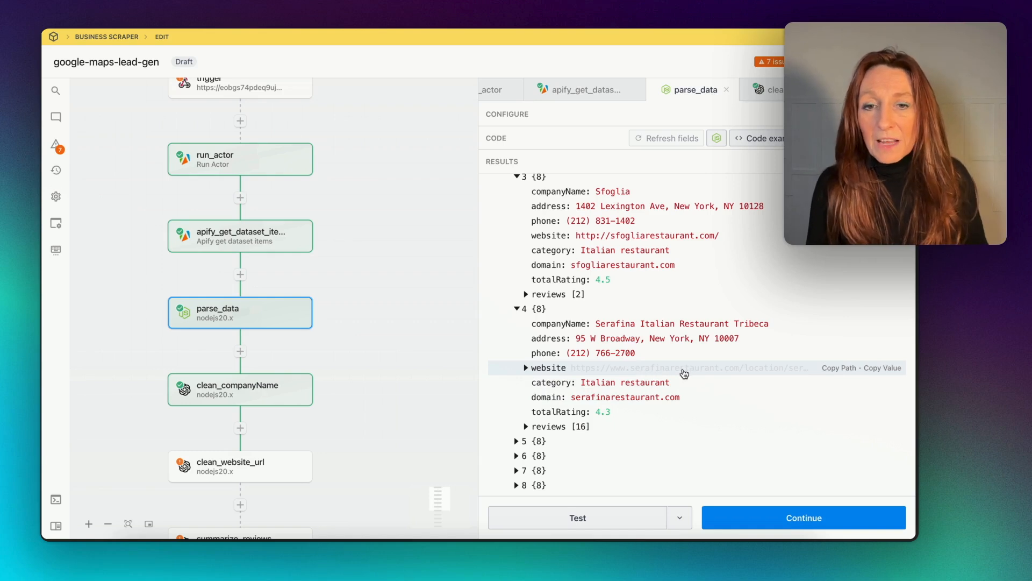
left_click(526, 367)
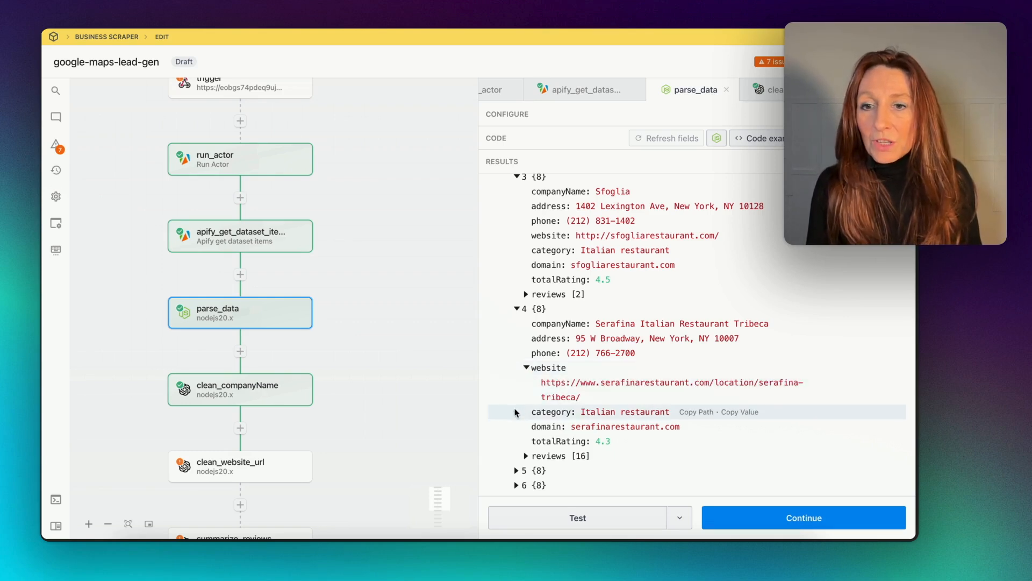
Test the clean_website_url step and expand returned item 2 to check its website URL.
left_click(278, 479)
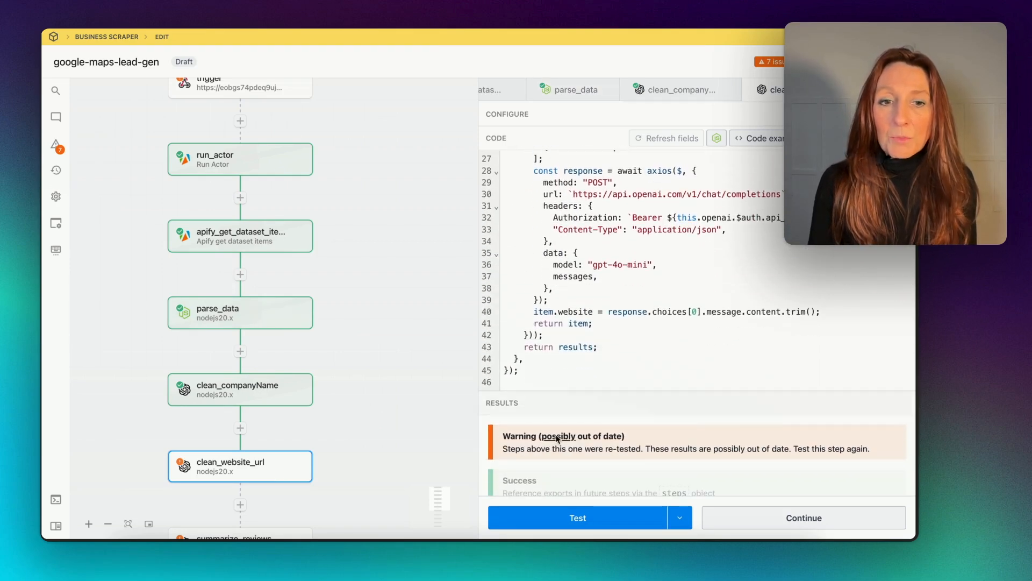
scroll(337, 358, "down", 2)
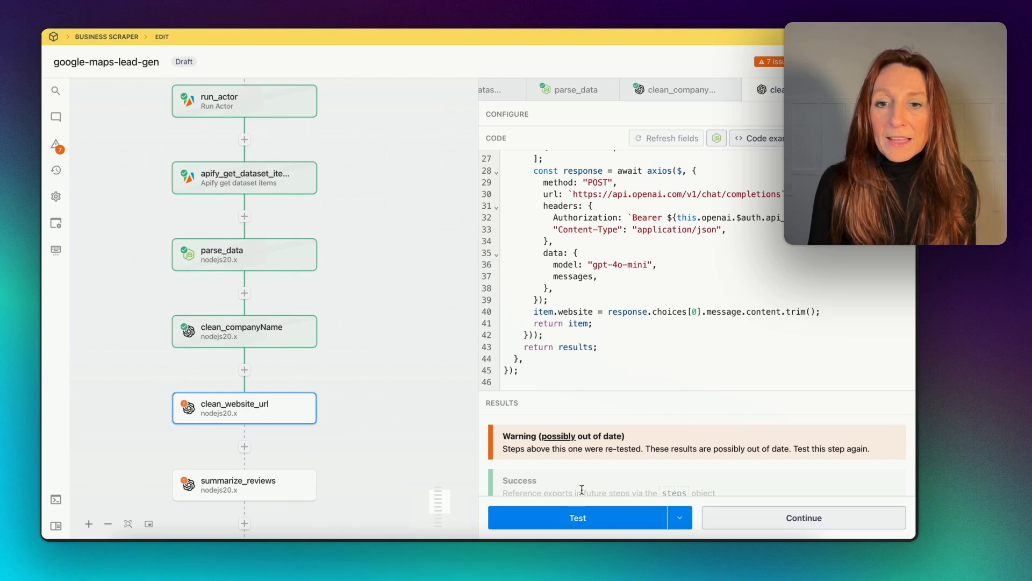
left_click(574, 519)
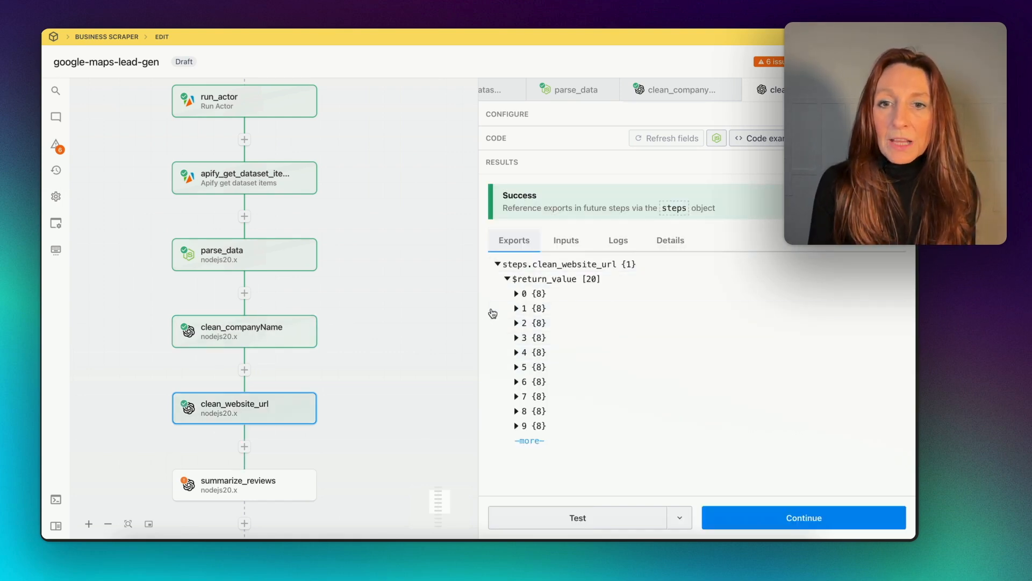
left_click(515, 323)
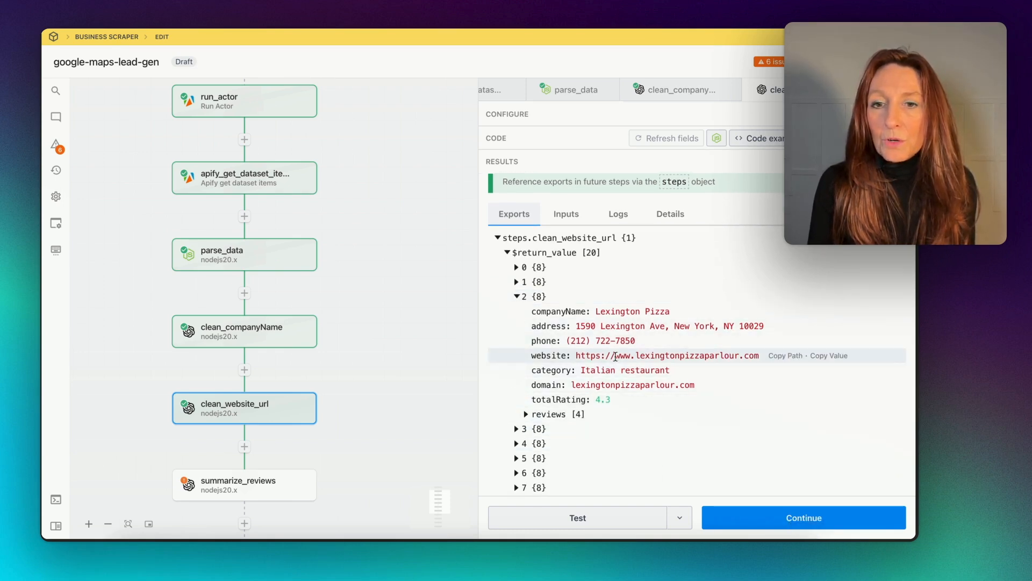
Examine the summarize_reviews step's code, Data expression and full prompt for analyzing the Google reviews.
scroll(398, 371, "down", 3)
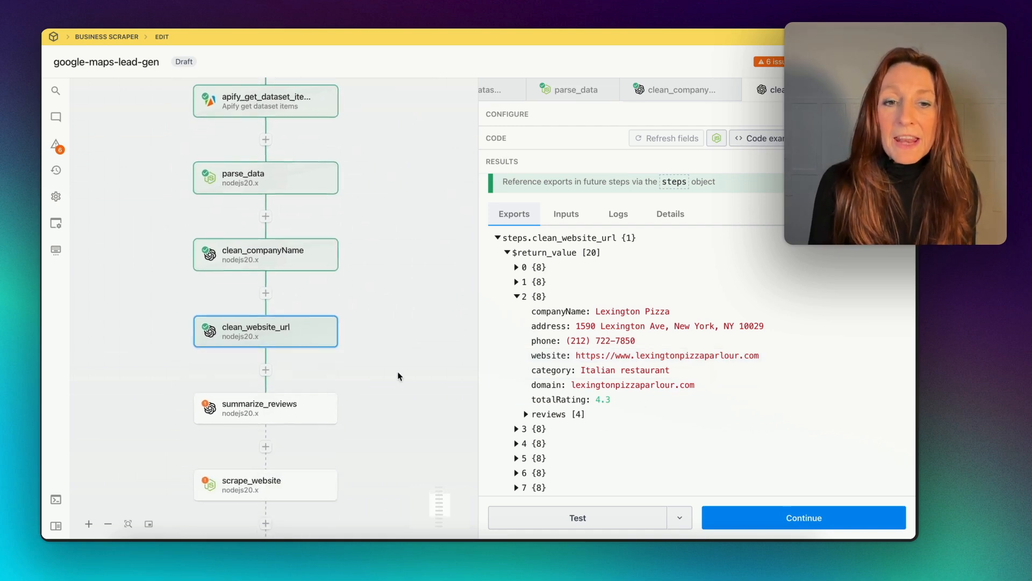
left_click(302, 409)
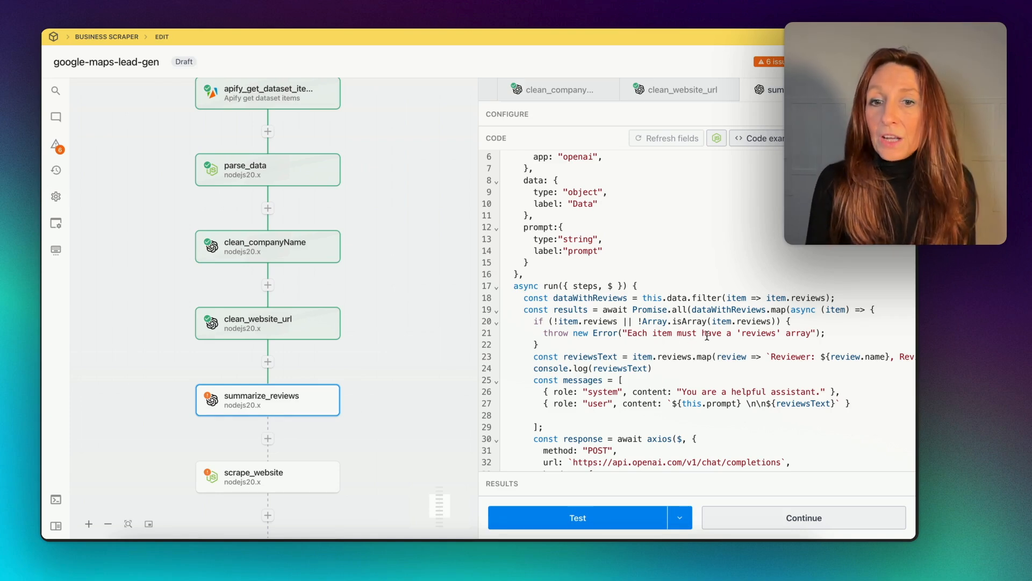
scroll(743, 329, "down", 5)
scroll(732, 329, "up", 10)
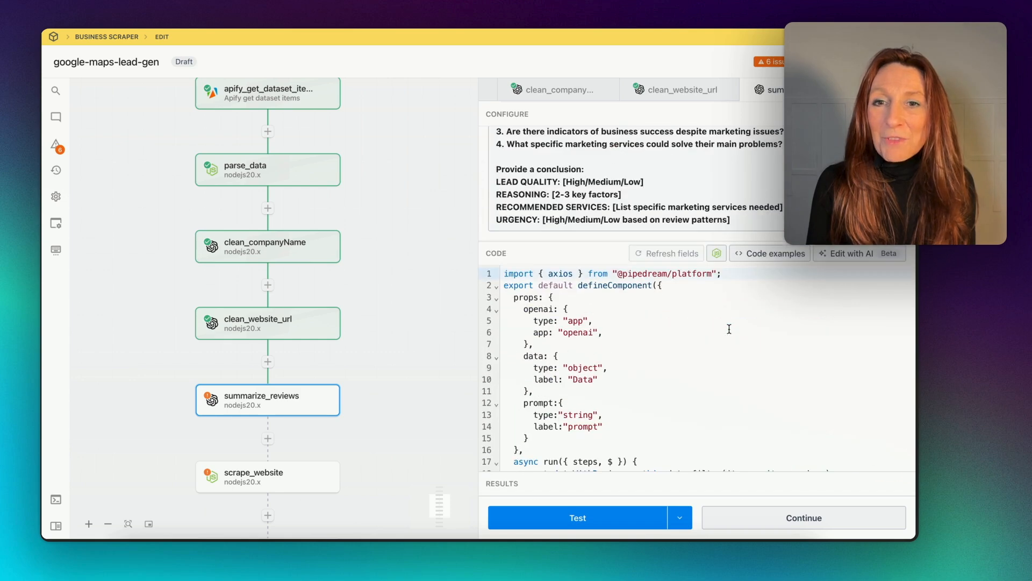
scroll(729, 328, "up", 10)
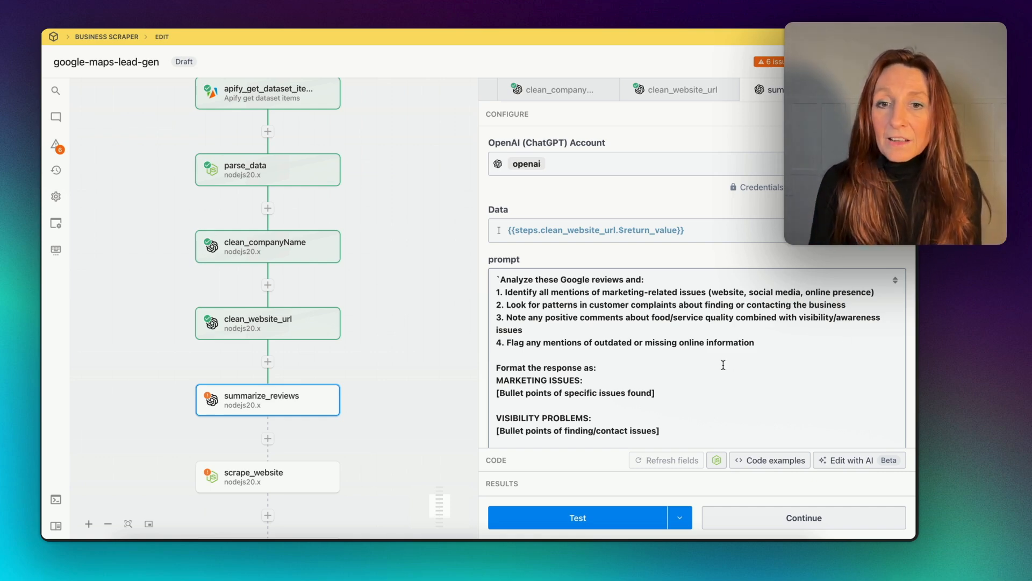
scroll(593, 333, "down", 10)
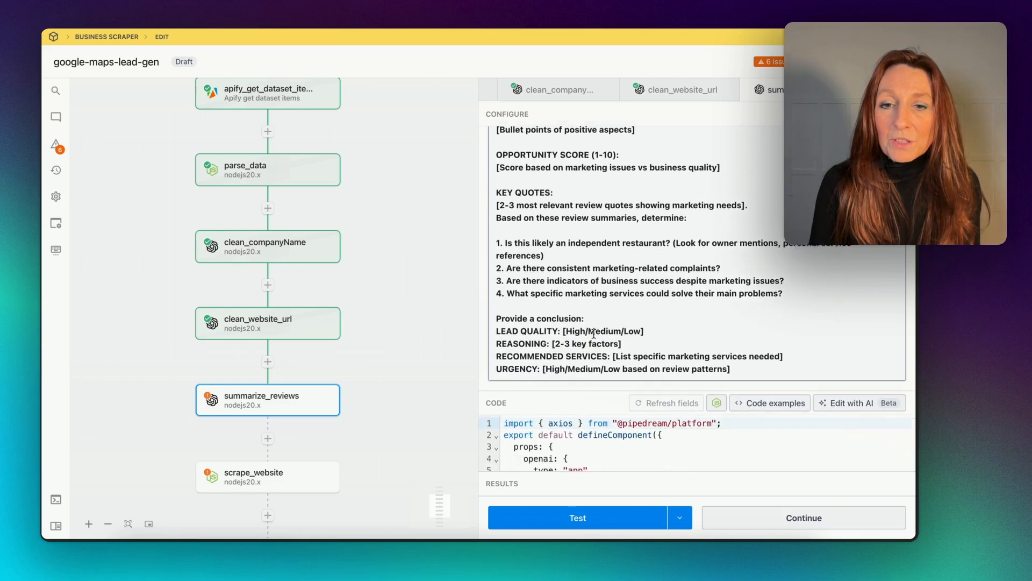
scroll(613, 286, "down", 5)
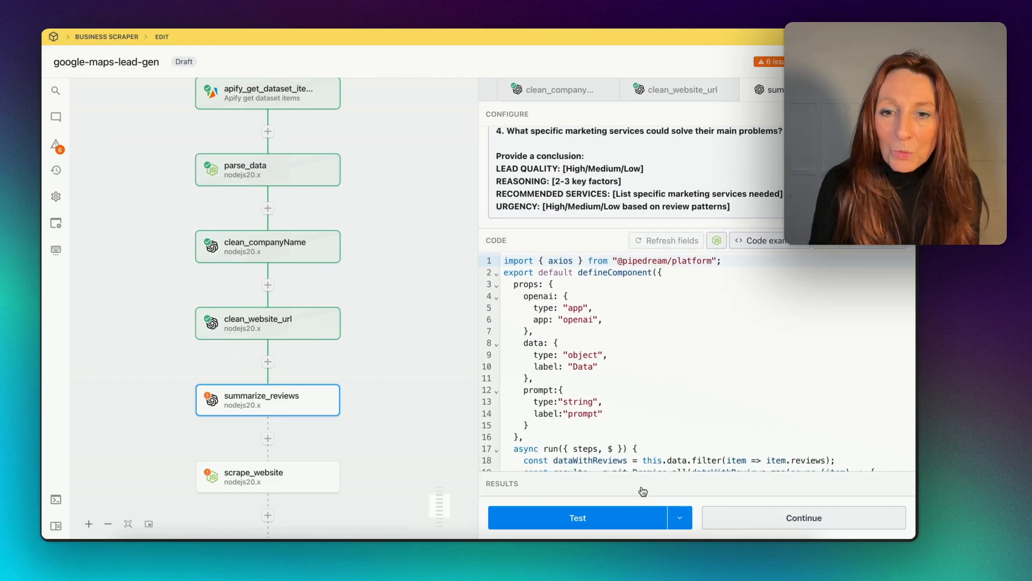
Test the summarize_reviews step and read item 2's full reviewsSummary, from marketing issues through the conclusion.
left_click(588, 517)
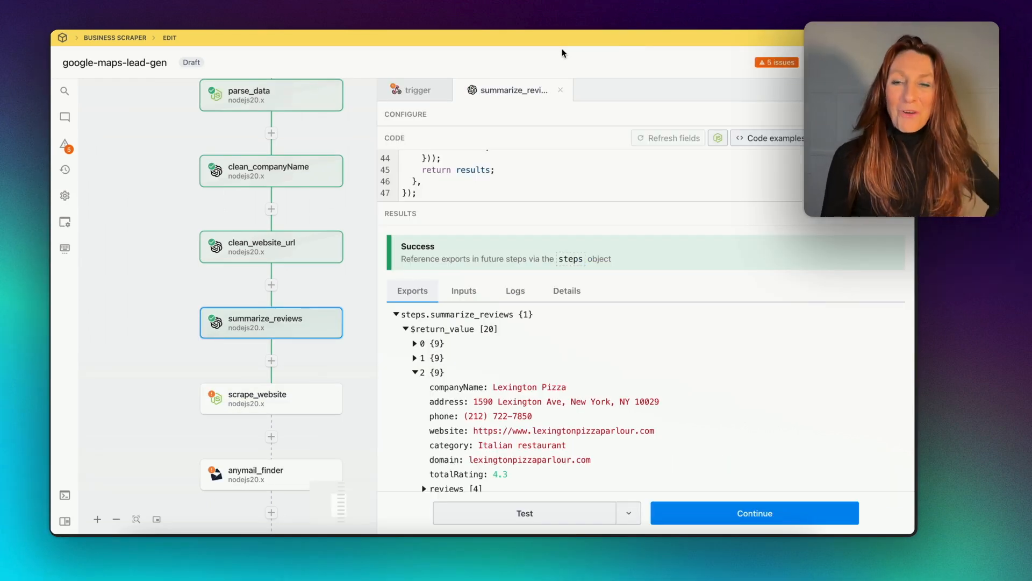
scroll(585, 322, "down", 4)
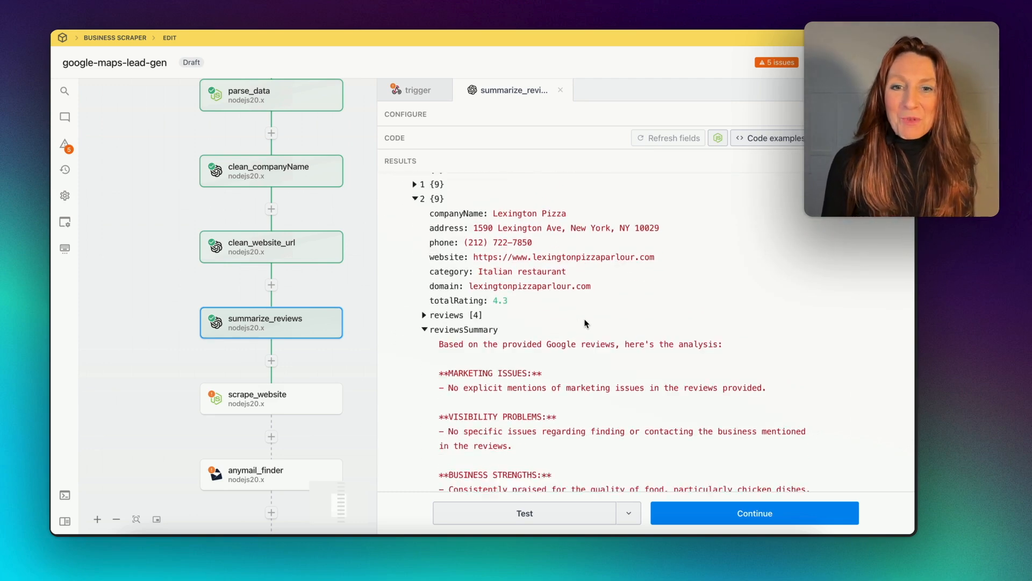
scroll(585, 321, "down", 3)
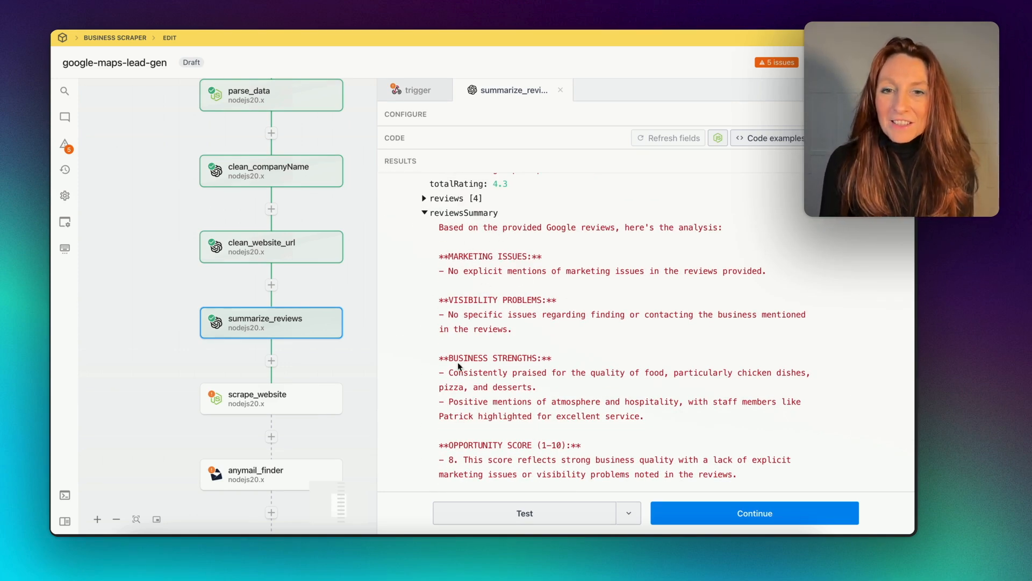
scroll(571, 382, "down", 7)
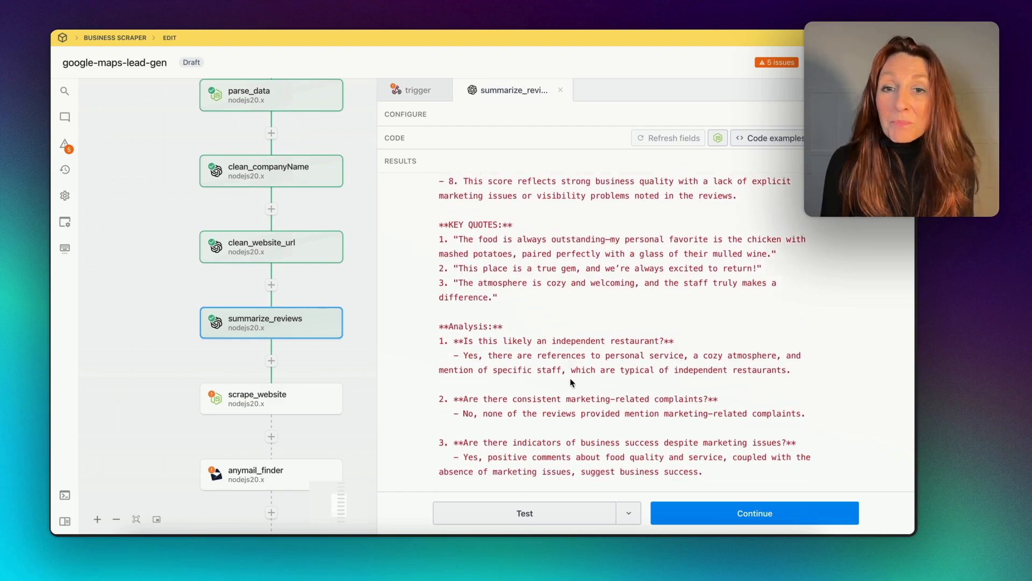
scroll(571, 381, "down", 3)
scroll(570, 382, "up", 5)
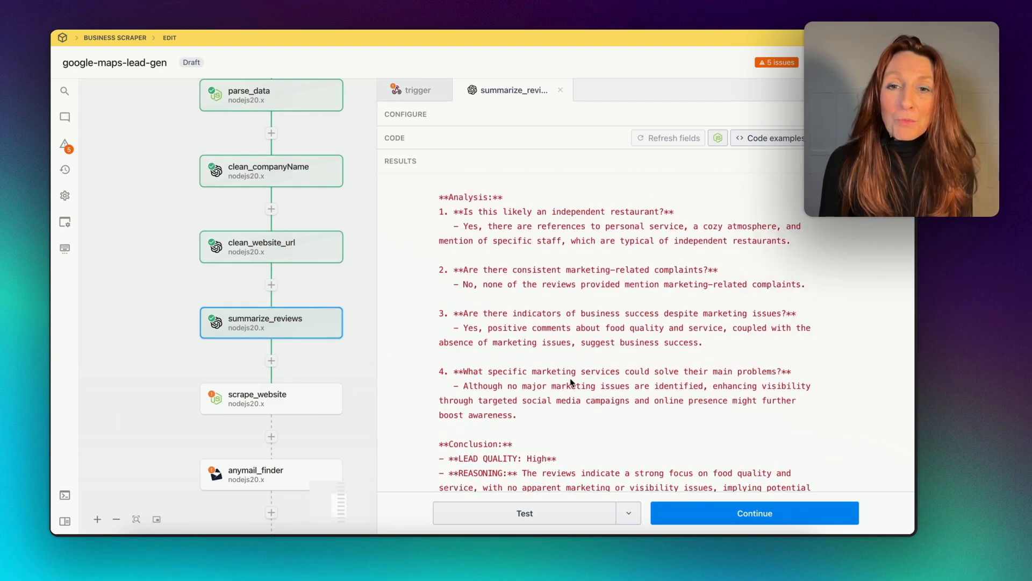
scroll(571, 381, "up", 1)
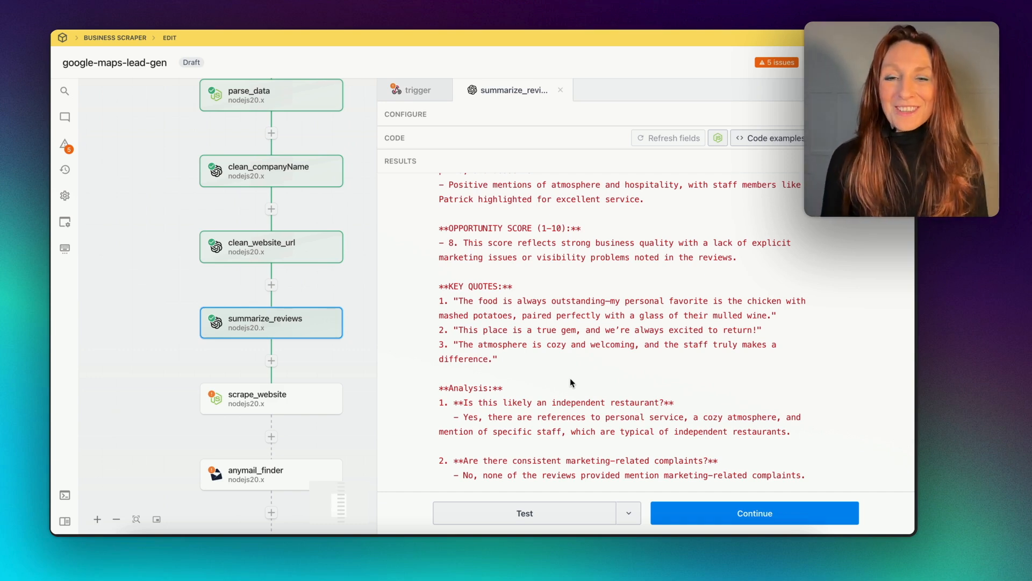
scroll(622, 273, "down", 10)
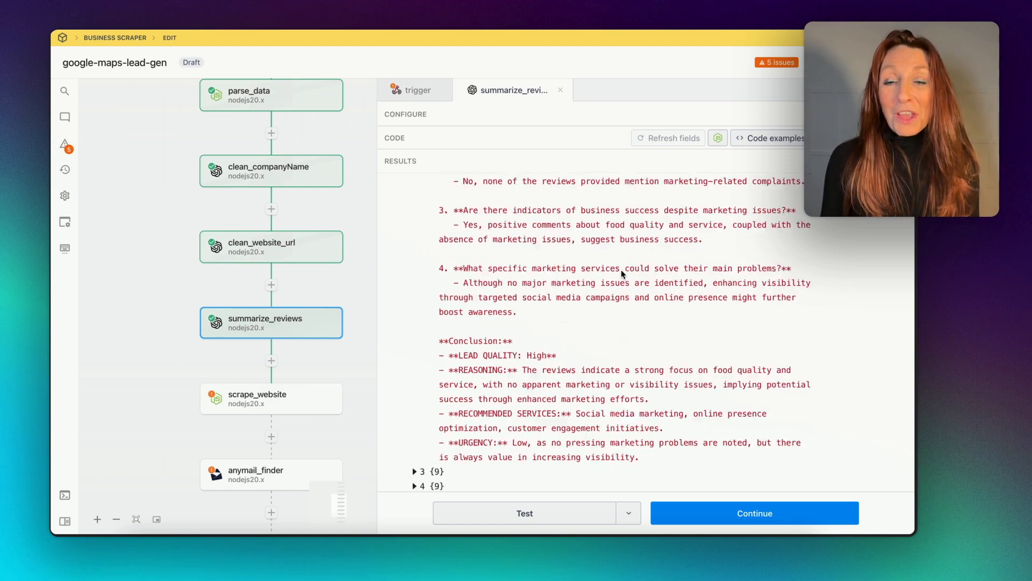
scroll(621, 269, "up", 10)
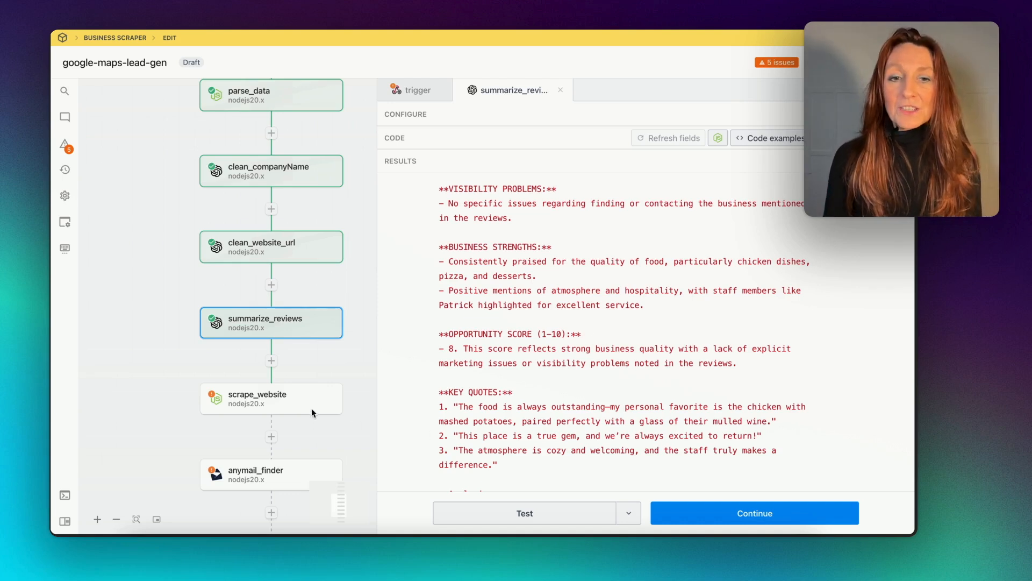
Examine the scrape_website step's Data expression and its code for extracting emails and social media links.
left_click(297, 408)
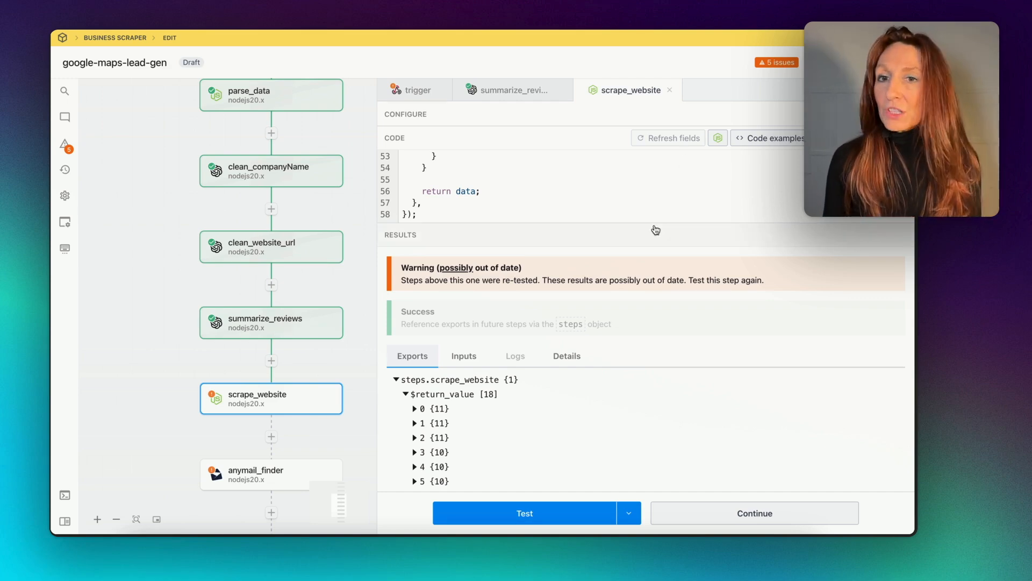
scroll(655, 225, "up", 20)
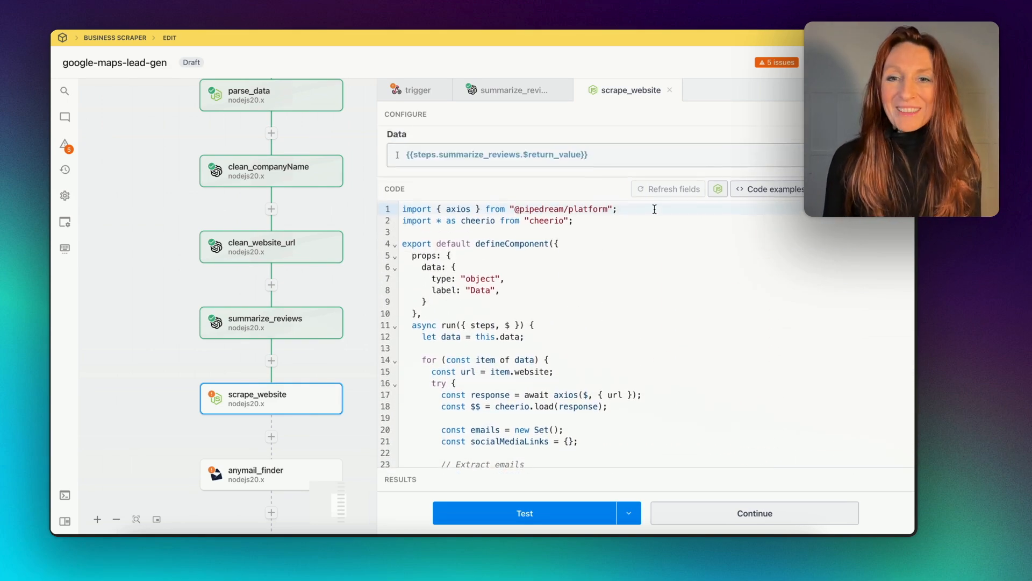
scroll(654, 209, "down", 1)
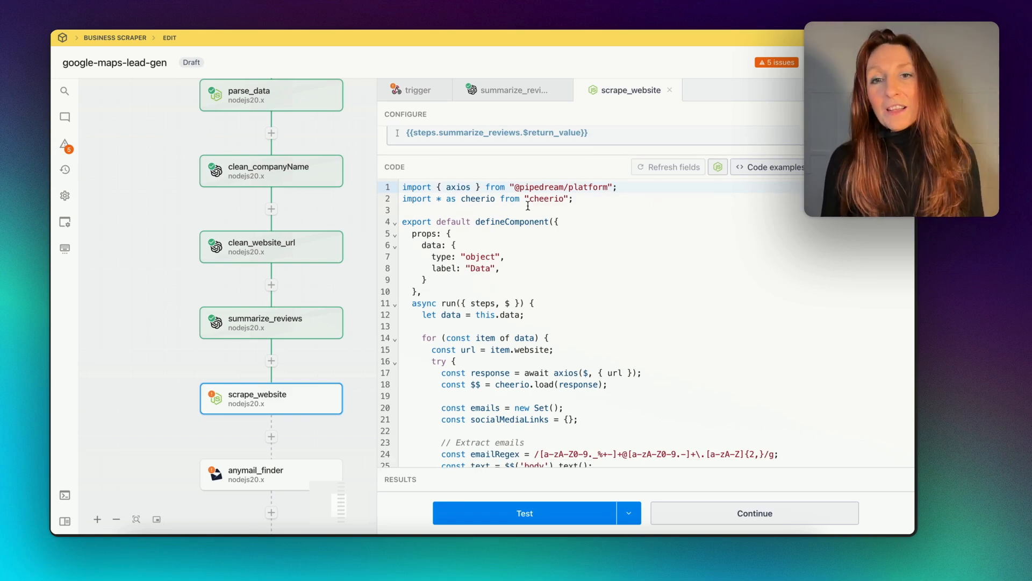
scroll(634, 219, "down", 5)
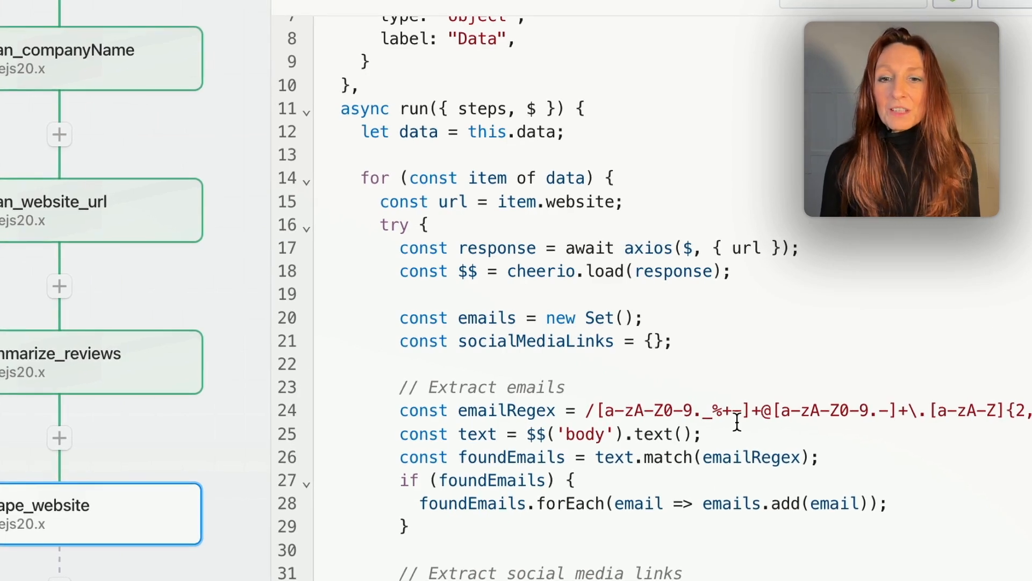
scroll(737, 421, "down", 6)
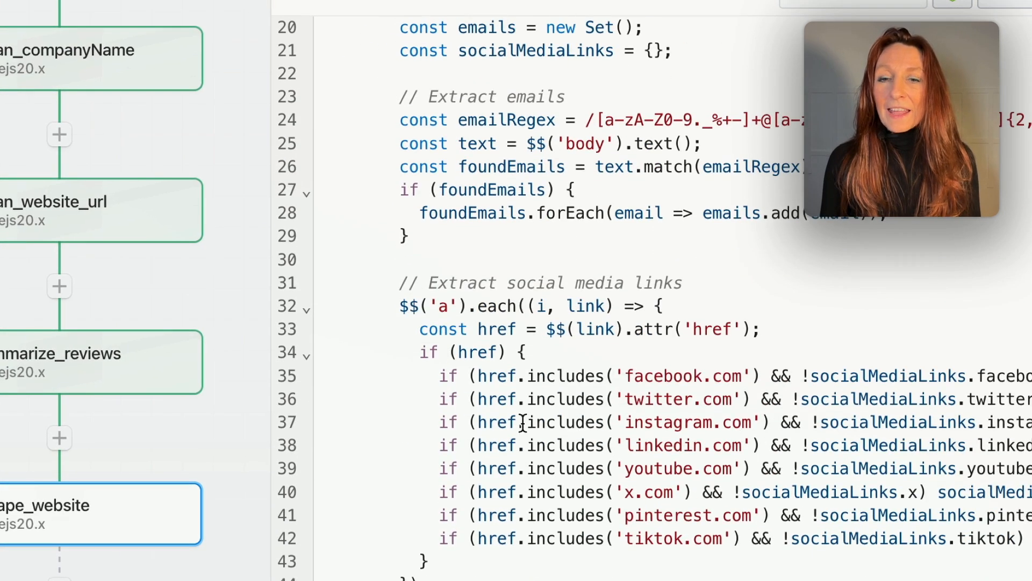
scroll(892, 387, "down", 6)
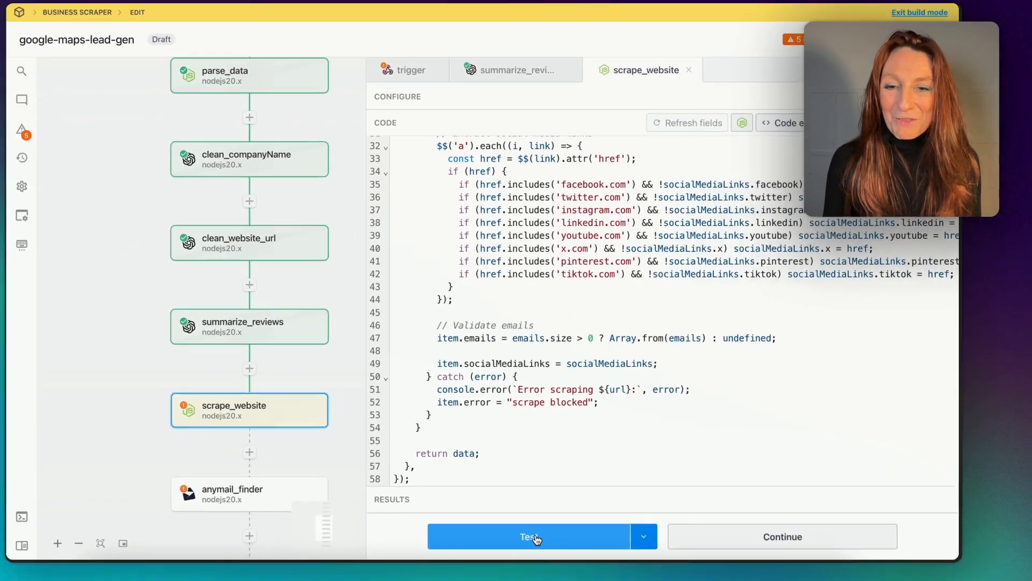
Test the scrape_website step and look through the first returned items down to item 3.
left_click(536, 538)
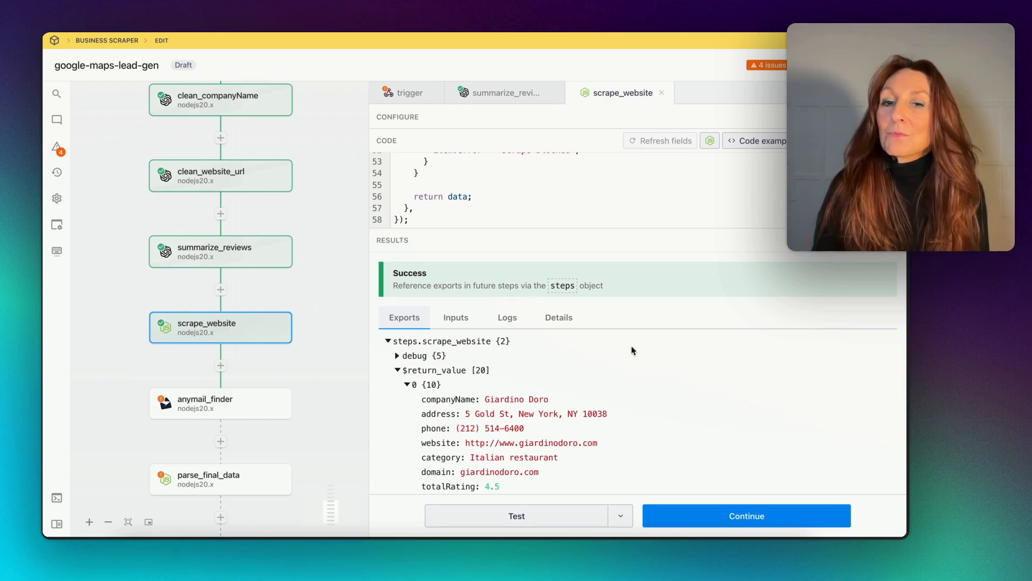
scroll(633, 351, "down", 5)
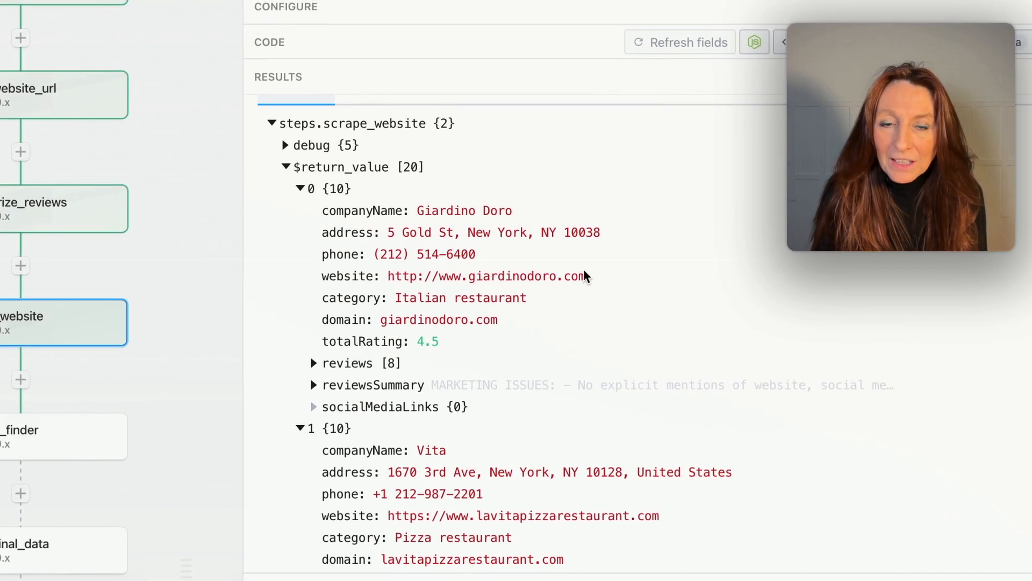
scroll(584, 271, "down", 2)
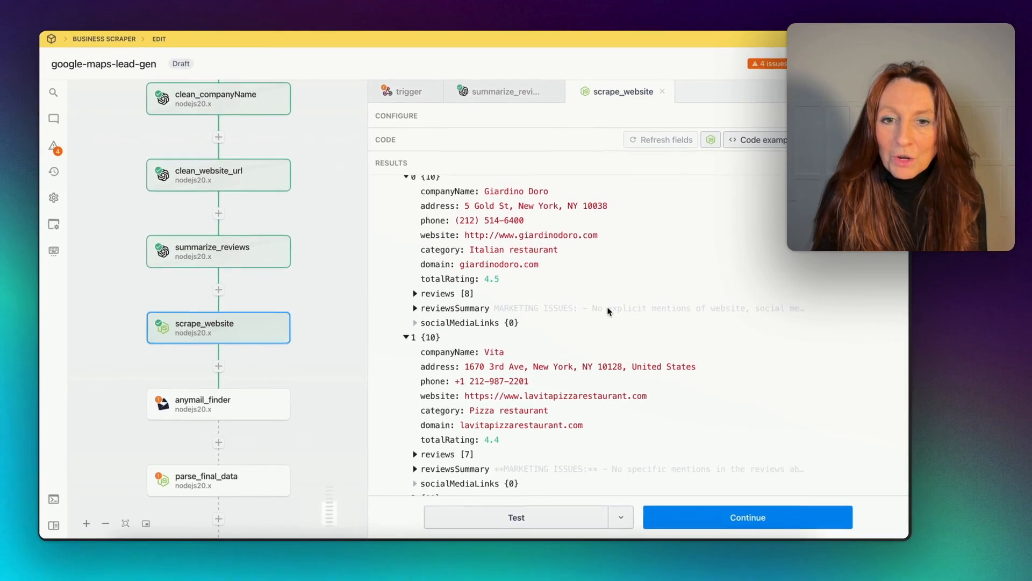
scroll(602, 296, "down", 4)
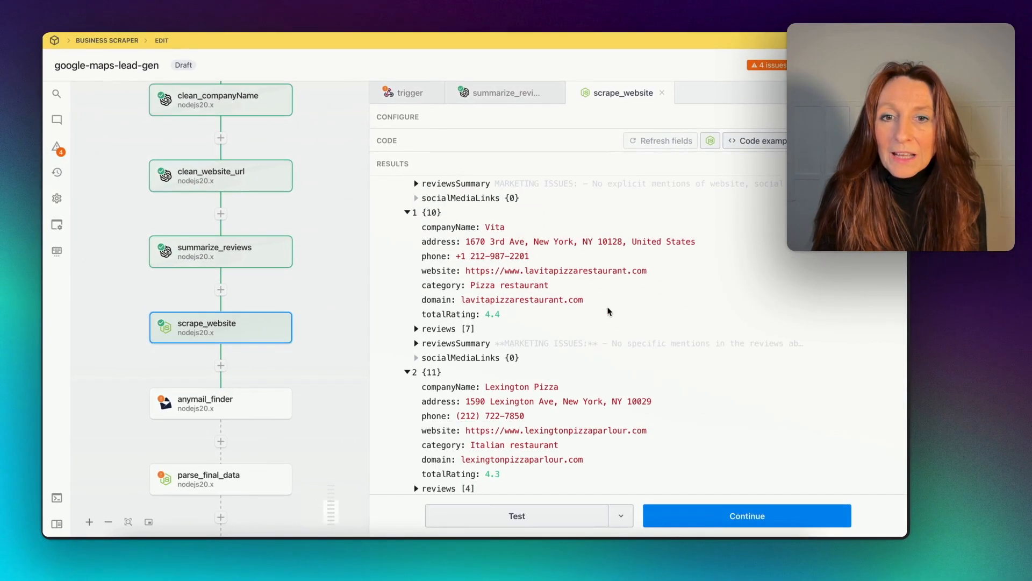
scroll(619, 301, "down", 2)
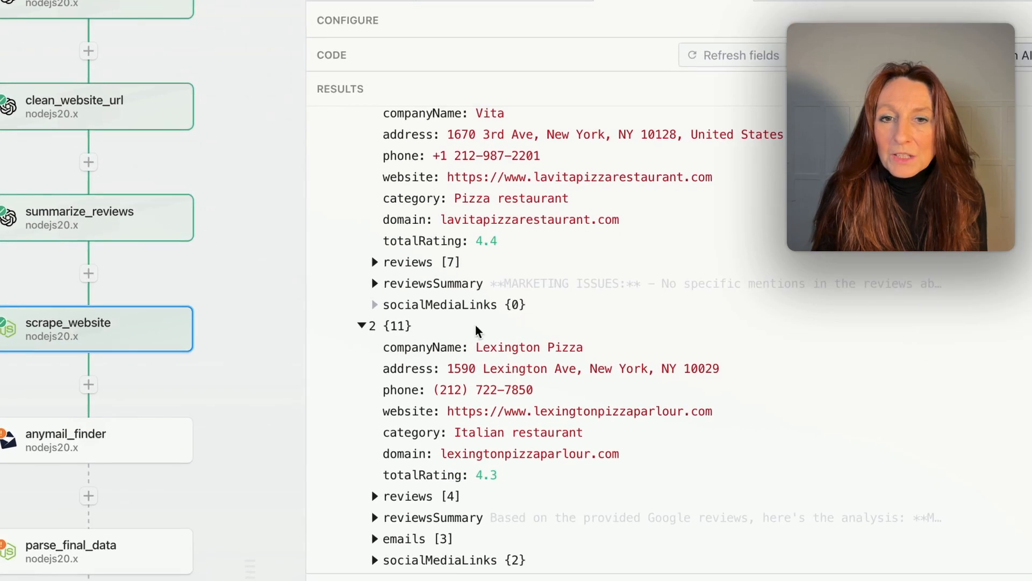
scroll(566, 301, "down", 8)
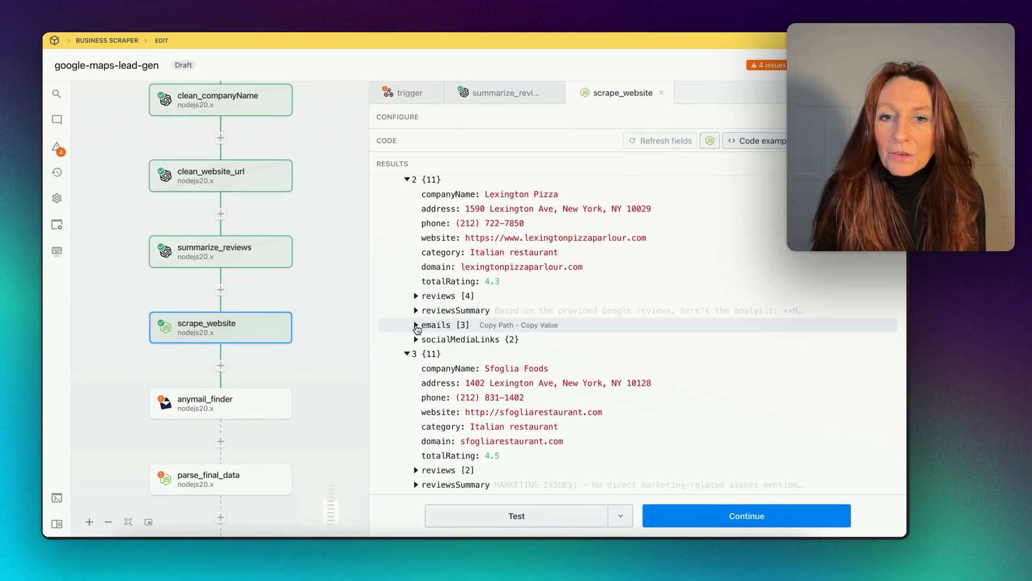
Expand the emails and socialMediaLinks of returned item 2, Lexington Pizza, and check the social links of item 3.
left_click(416, 325)
left_click(416, 325)
left_click(411, 319)
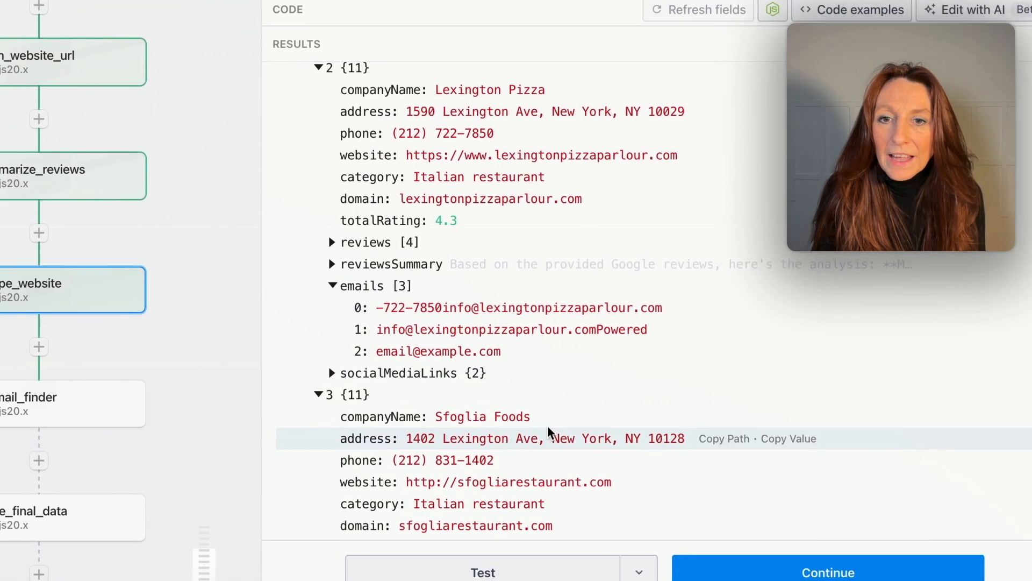
left_click(331, 373)
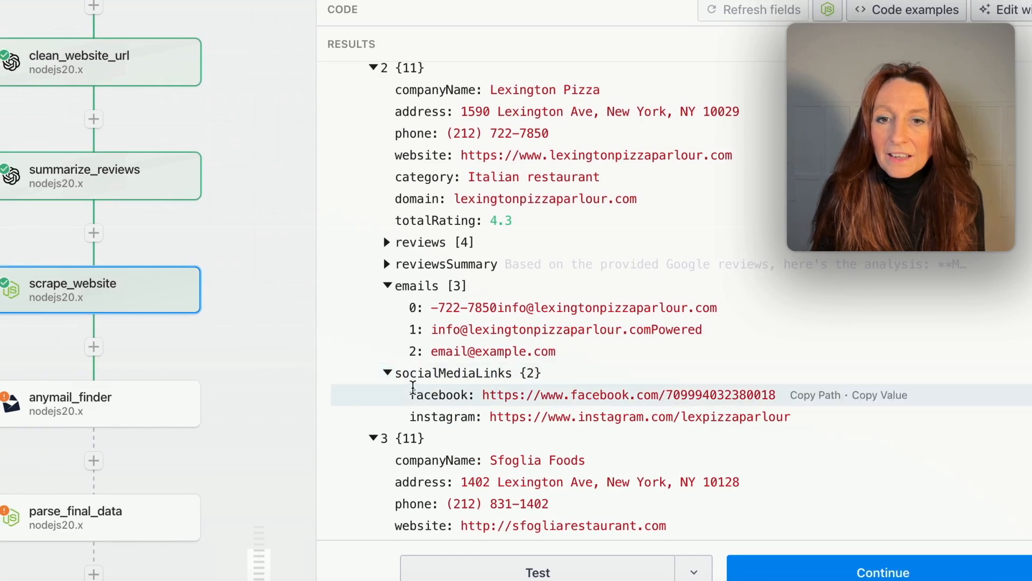
scroll(619, 387, "down", 5)
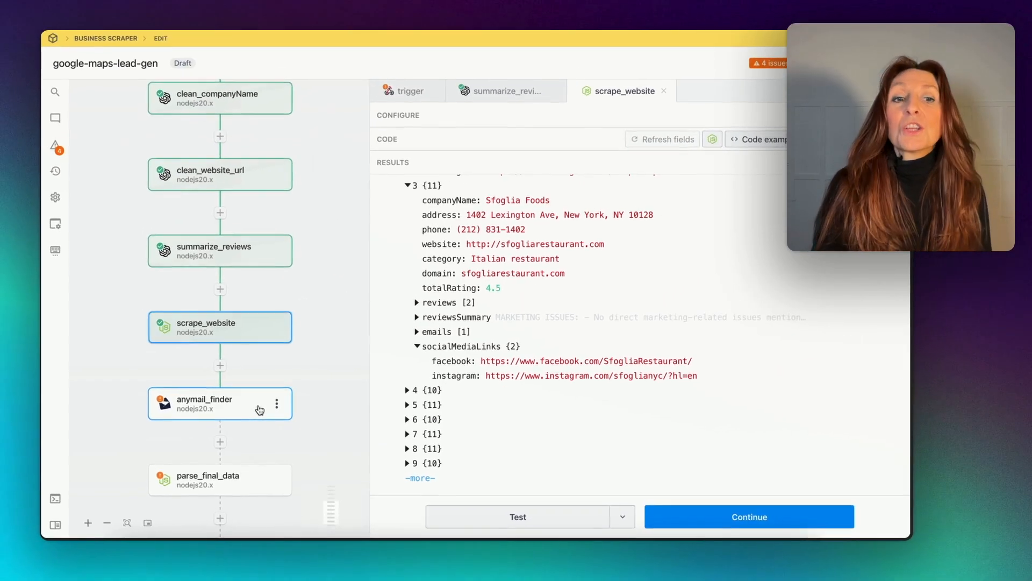
Examine the anymail_finder step's code that looks up company emails by domain for items without emails.
left_click(230, 413)
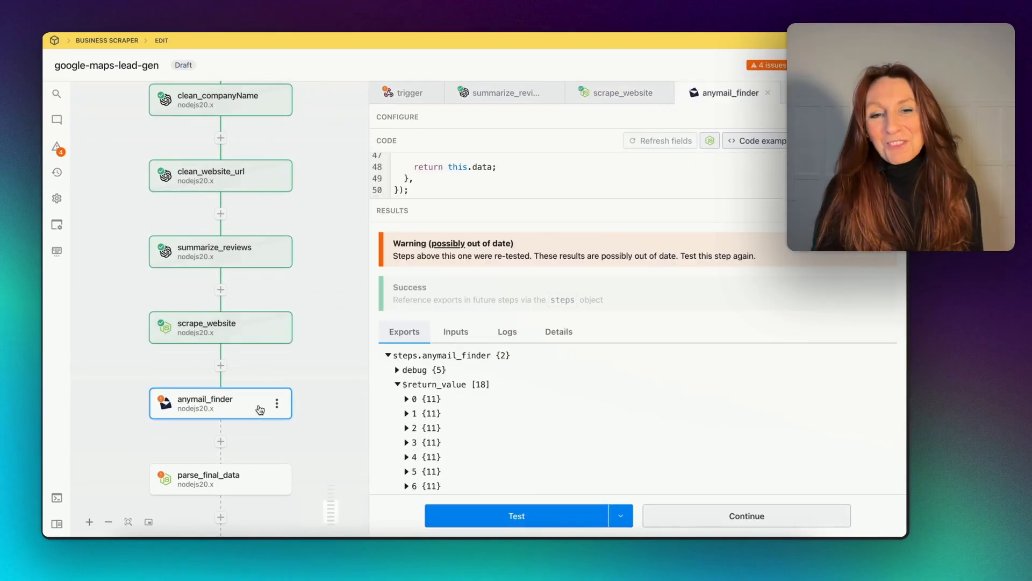
scroll(510, 349, "up", 10)
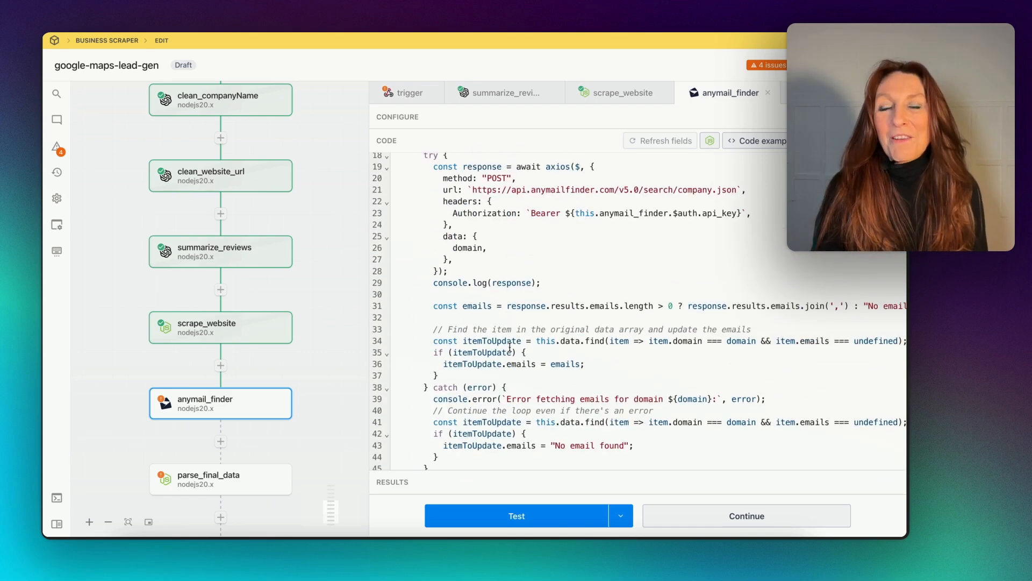
scroll(510, 347, "up", 1)
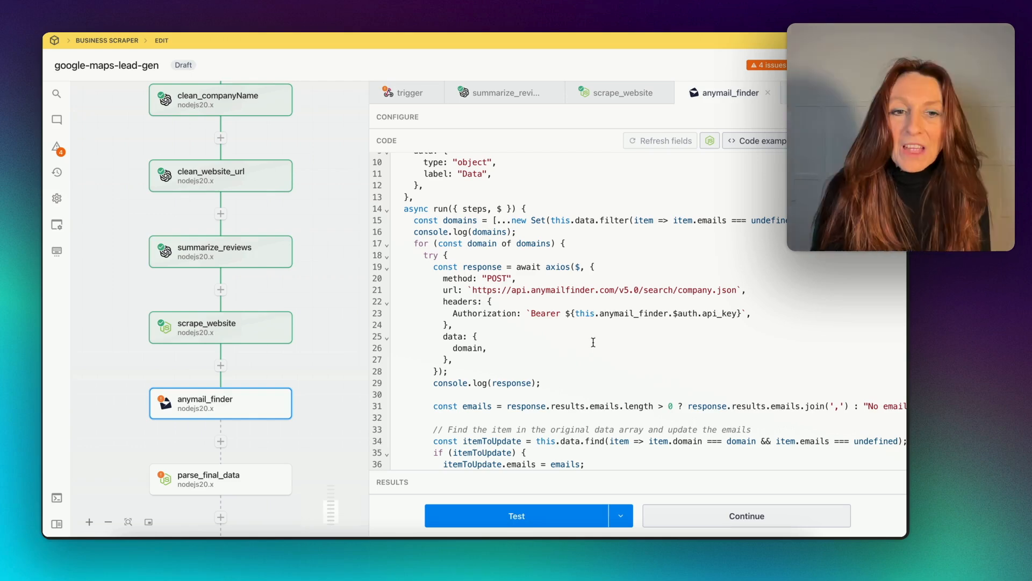
scroll(509, 347, "down", 5)
scroll(497, 169, "down", 1)
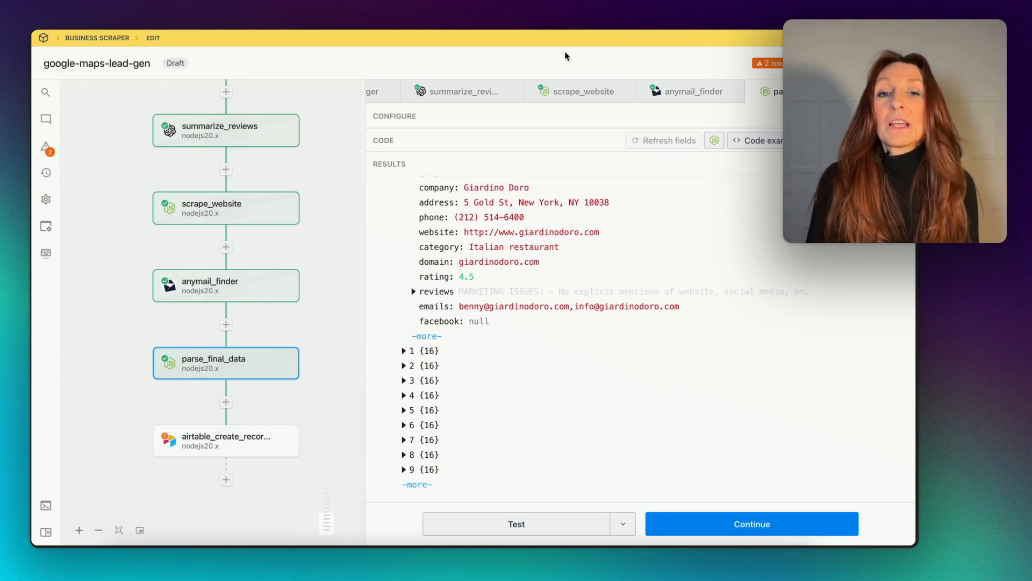
Review the parse_final_data results and the code mapping each item's company, contact, review and social media fields.
scroll(671, 330, "up", 5)
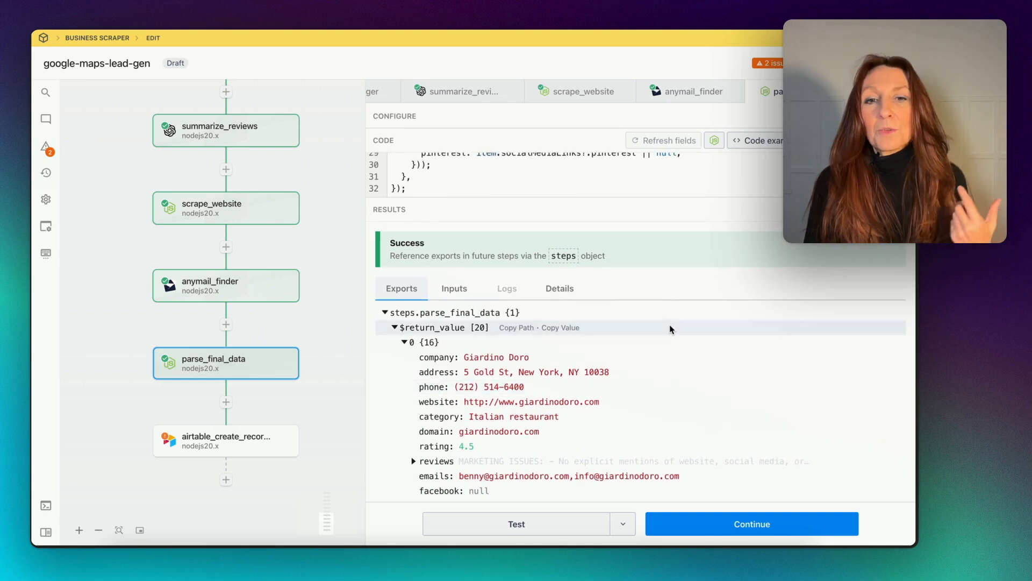
scroll(544, 386, "up", 8)
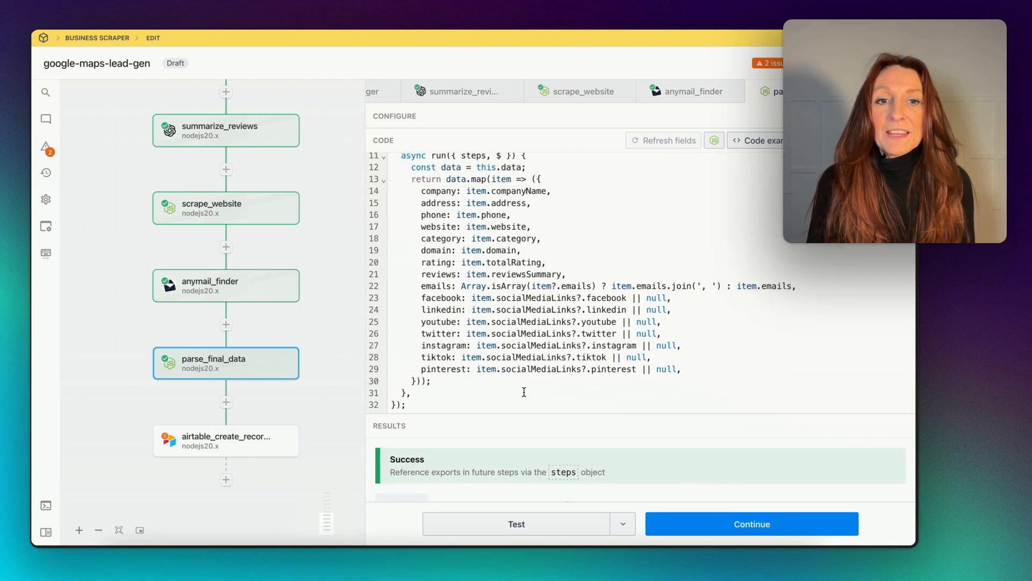
scroll(608, 300, "up", 3)
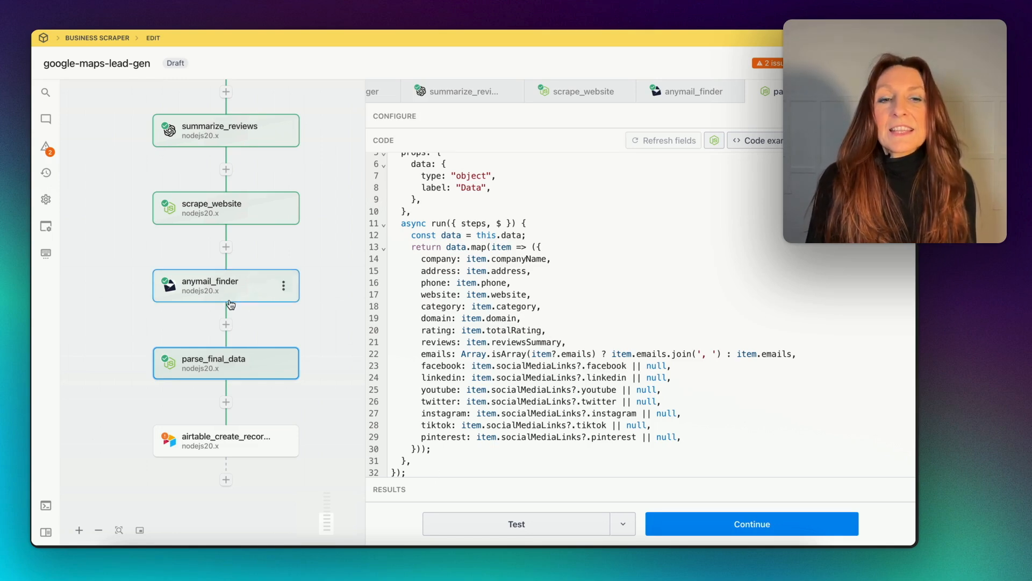
Review the Airtable record-creation step's code for sending records in chunks of 10, and test the step.
left_click(264, 457)
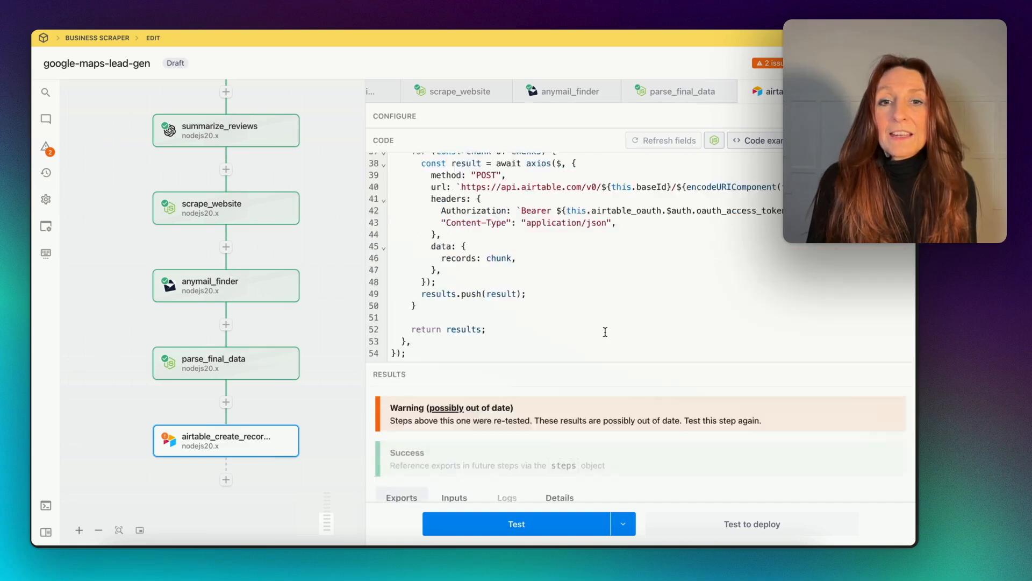
scroll(605, 332, "up", 5)
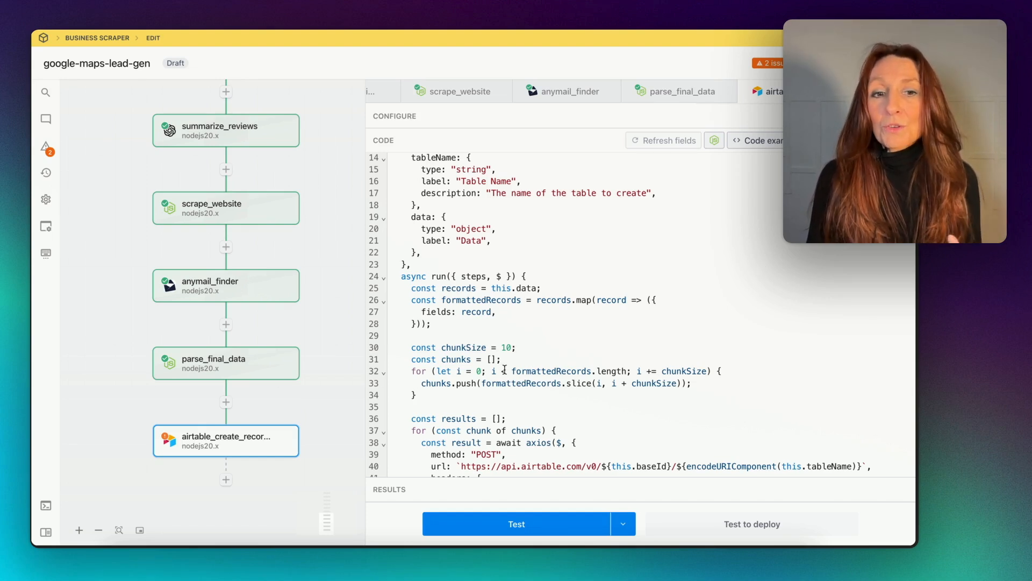
scroll(588, 334, "down", 10)
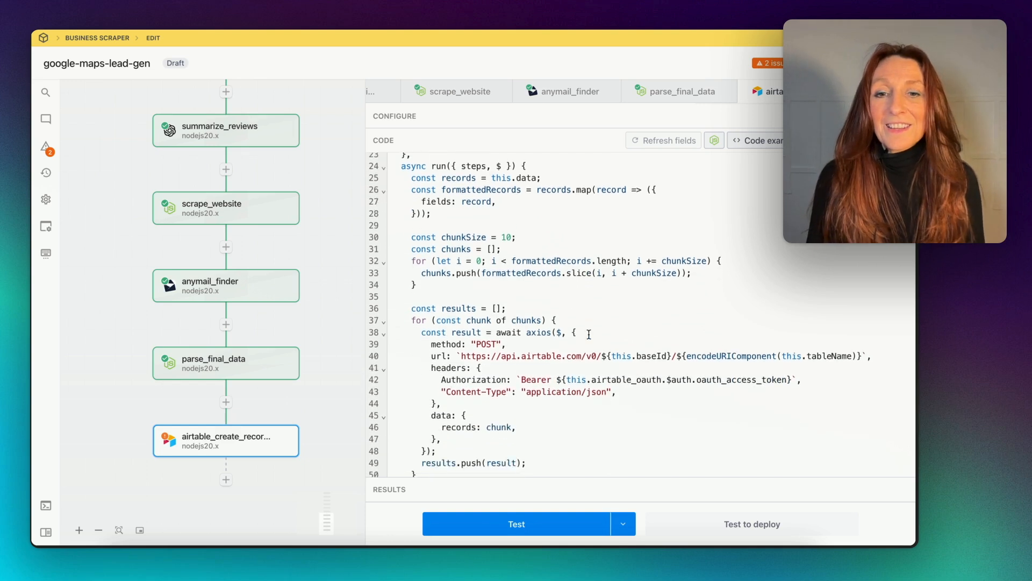
scroll(589, 334, "up", 3)
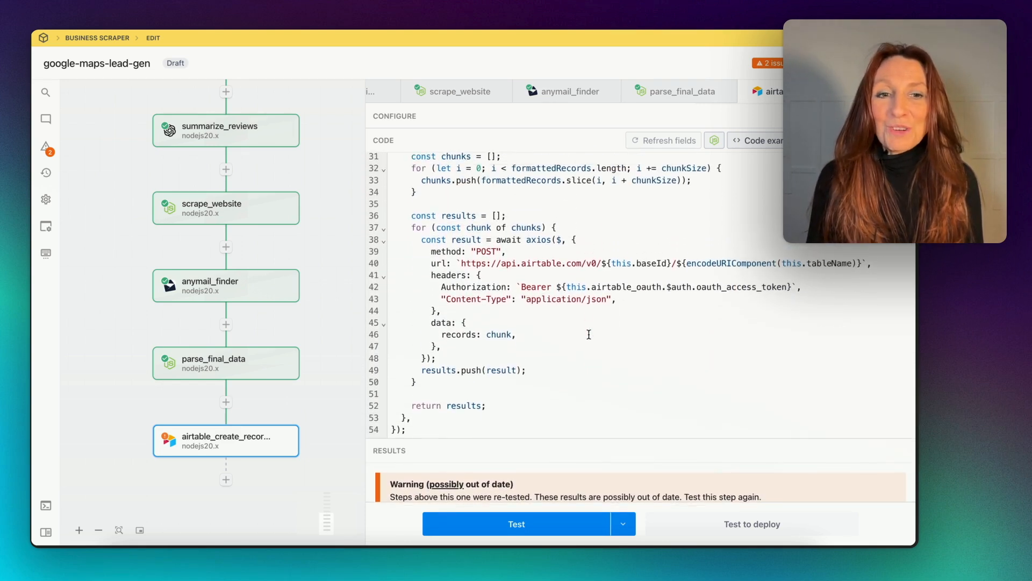
left_click(517, 524)
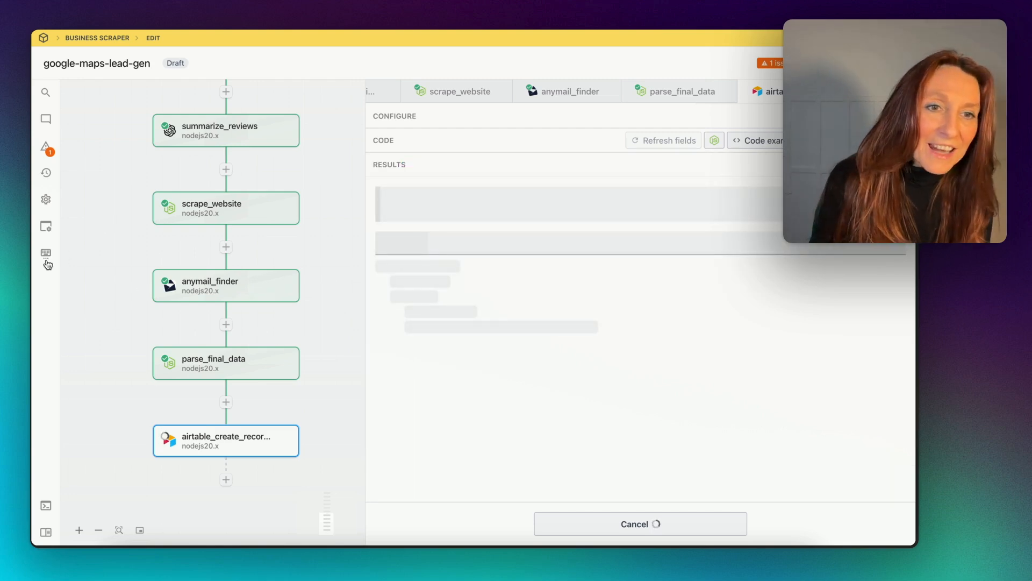
Switch to Airtable in a new browser tab and open Table 1 of the leads base.
mouse_move(47, 263)
left_click(81, 255)
type("air")
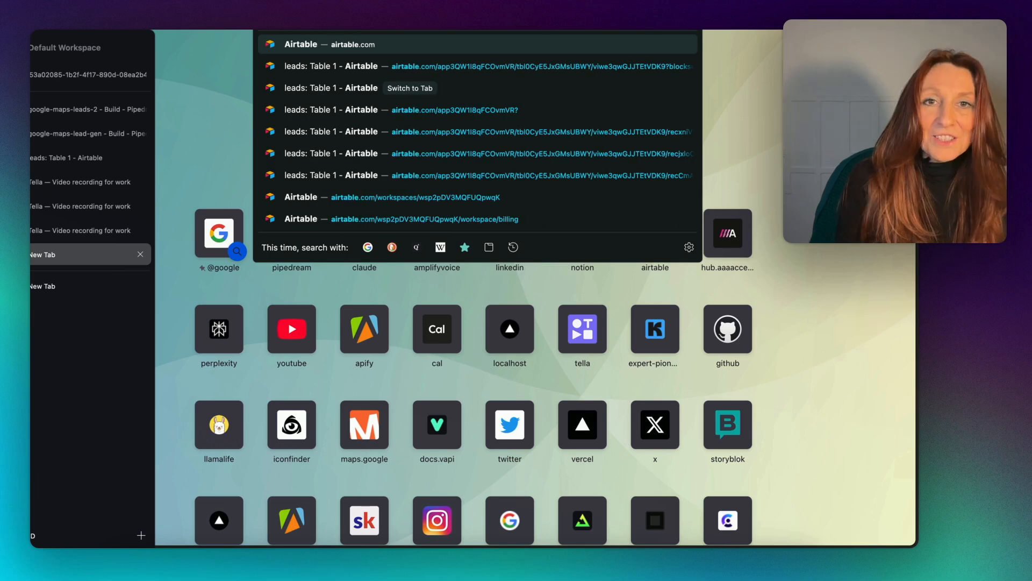
key("Return")
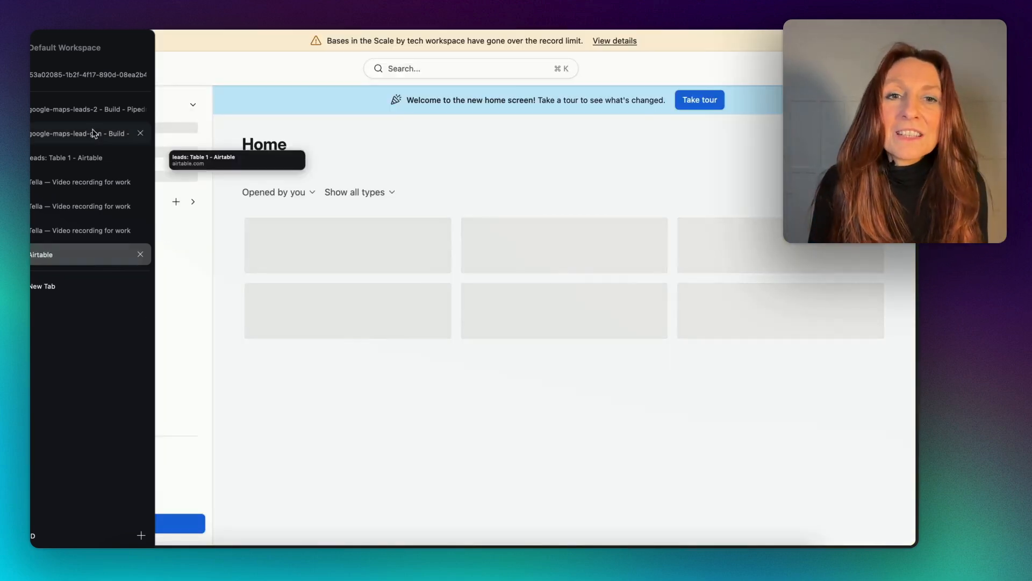
left_click(371, 260)
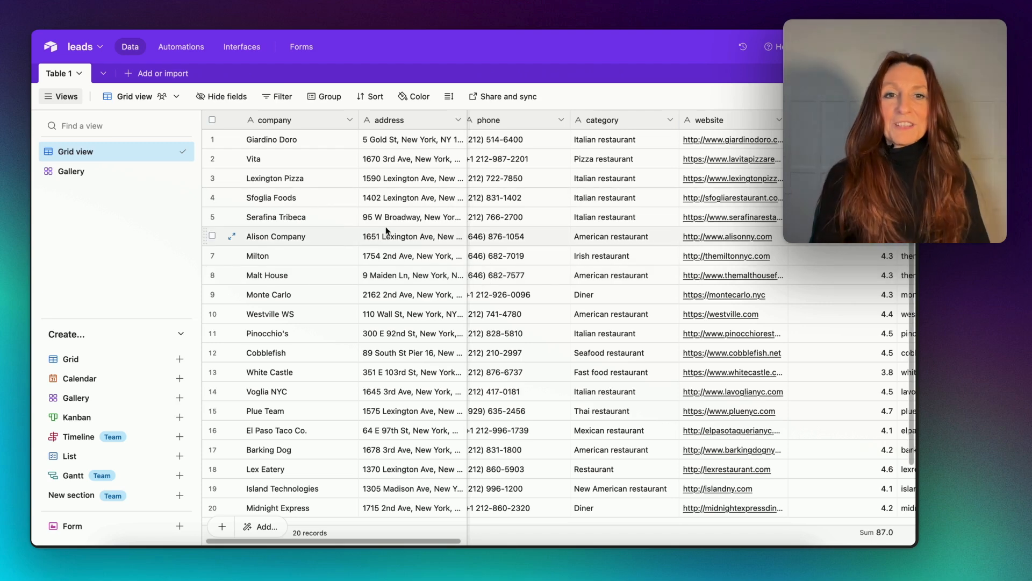
Look through the restaurant records and their columns in the leads table's Grid view.
scroll(378, 261, "down", 3)
scroll(378, 262, "up", 3)
scroll(378, 261, "right", 10)
scroll(378, 262, "down", 1)
scroll(378, 261, "left", 8)
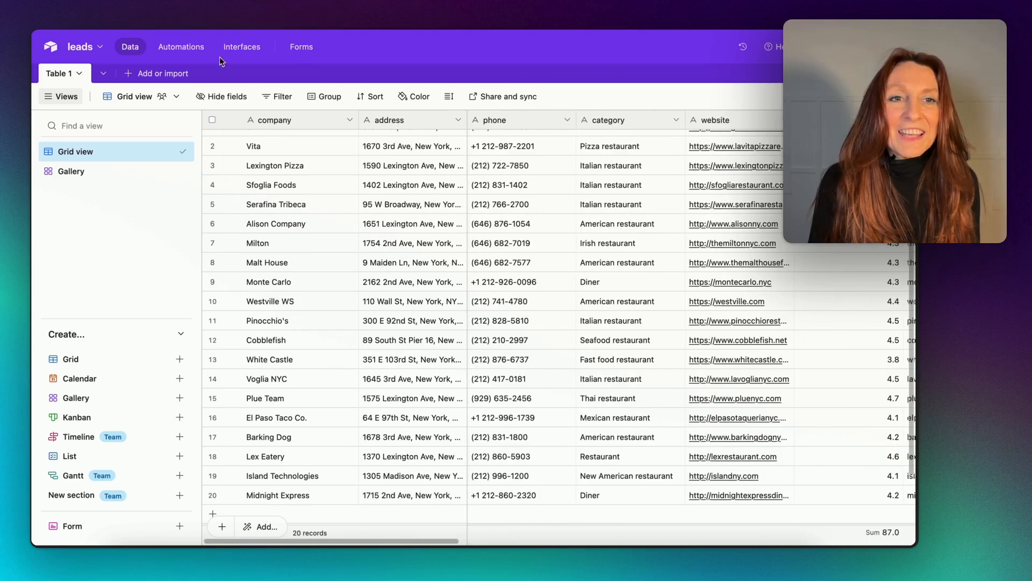
Show the leads in the Gallery view, open the Vita record and read its fields through the social media links.
left_click(72, 172)
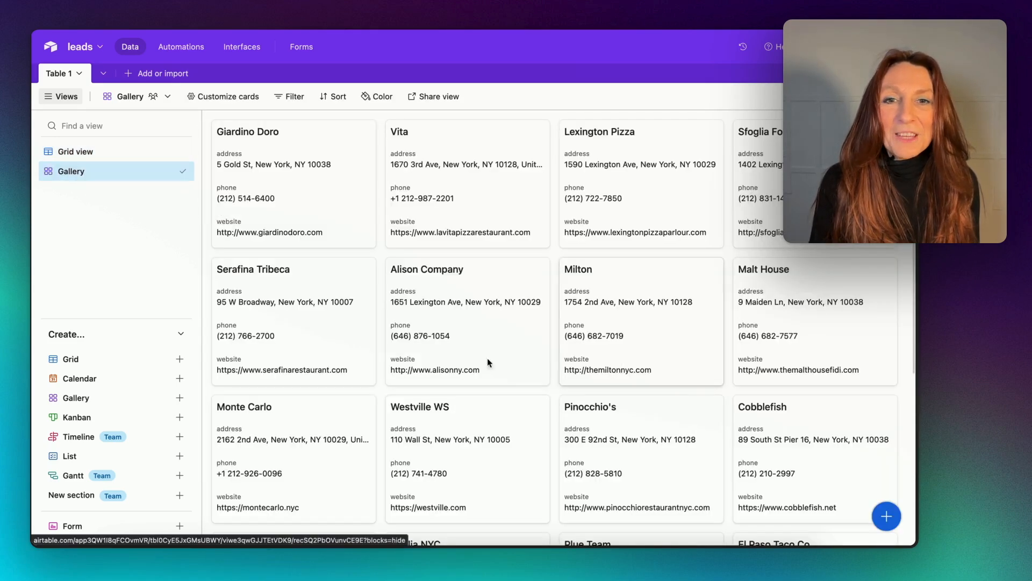
left_click(496, 196)
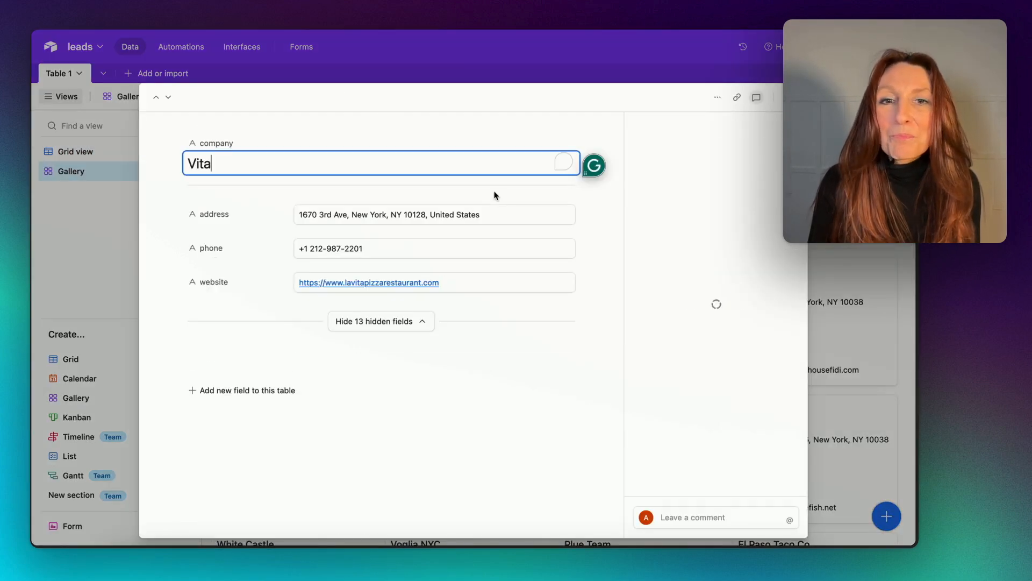
scroll(488, 395, "down", 5)
scroll(488, 395, "down", 15)
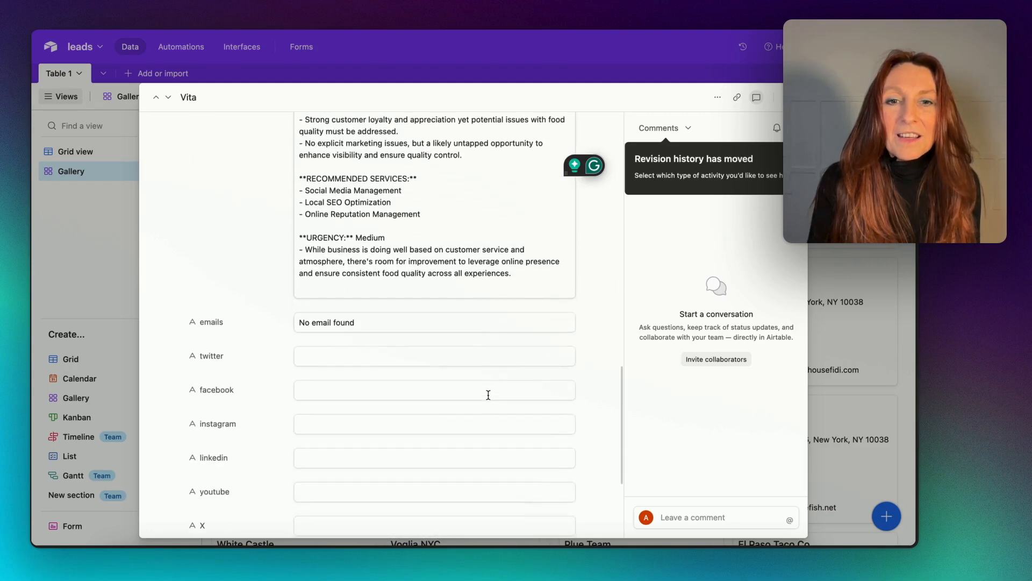
scroll(488, 395, "up", 20)
scroll(488, 395, "down", 1)
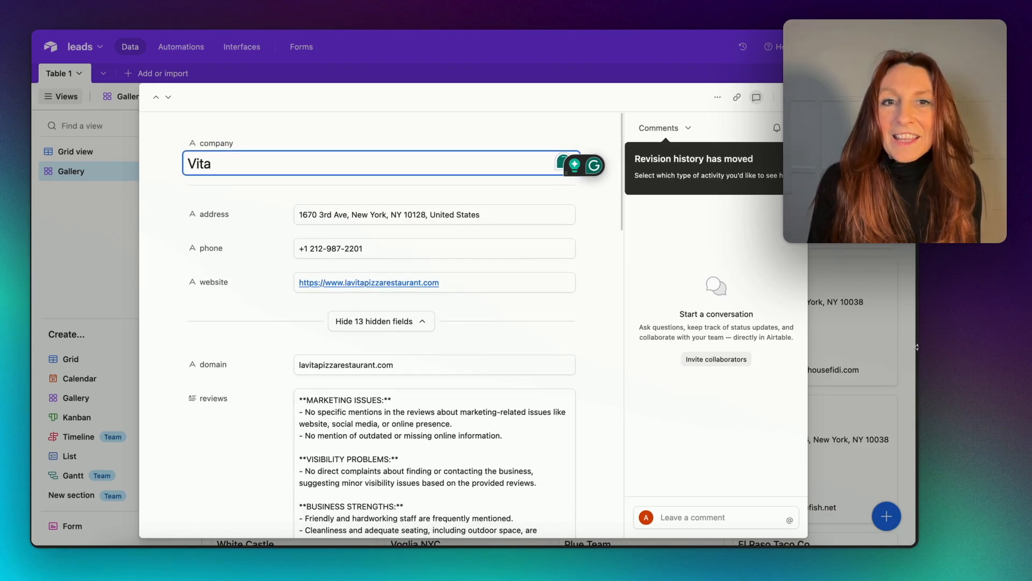